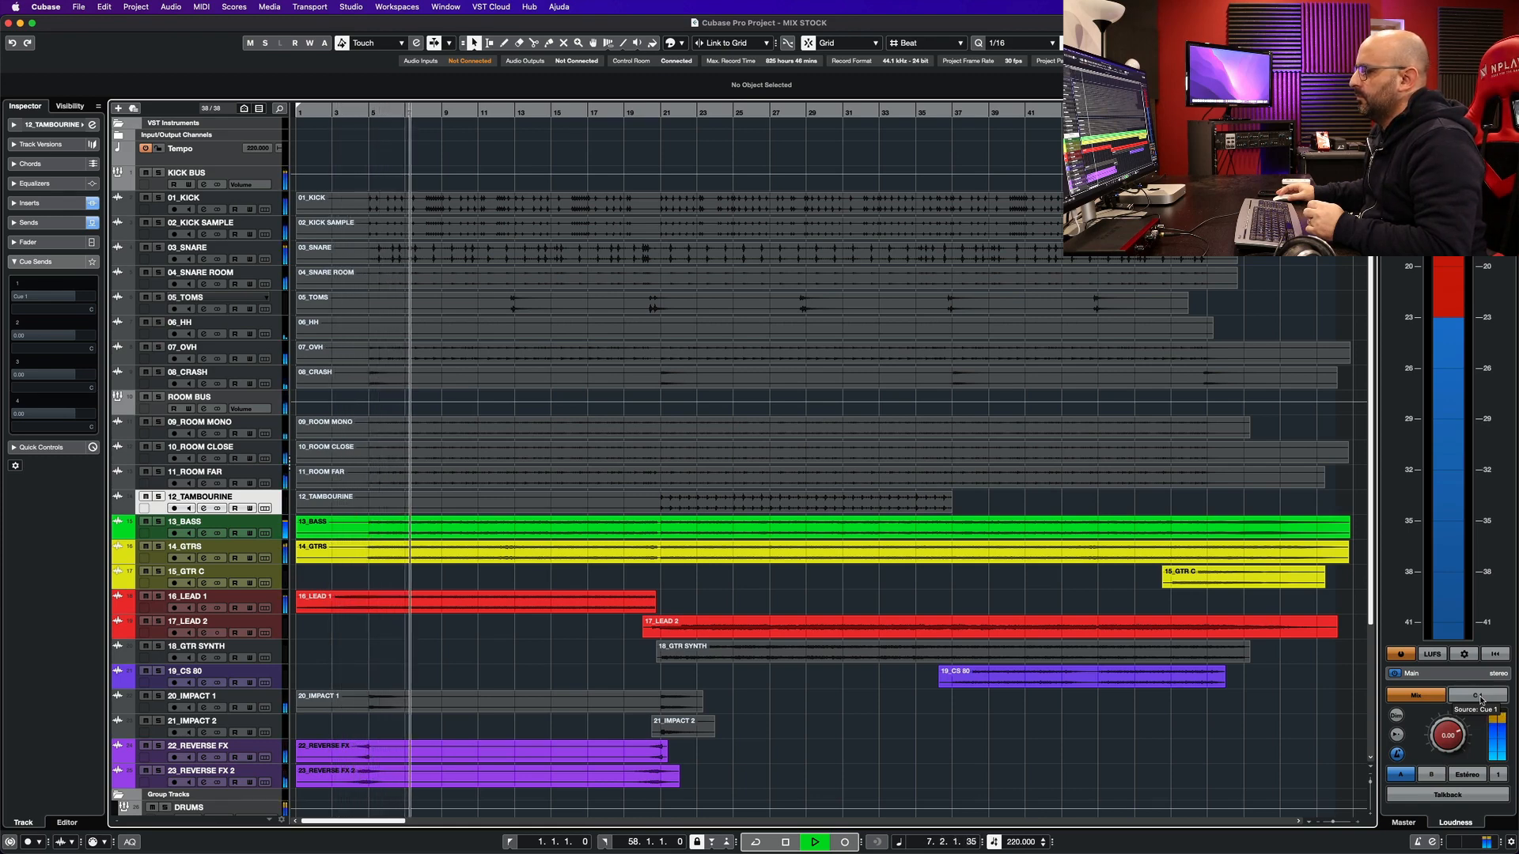
- Compare the Cue 1 reference with the mix by alternating the Control Room source during playback, ending on Mix
{"action": "left_click", "coordinate": [1476, 697]}
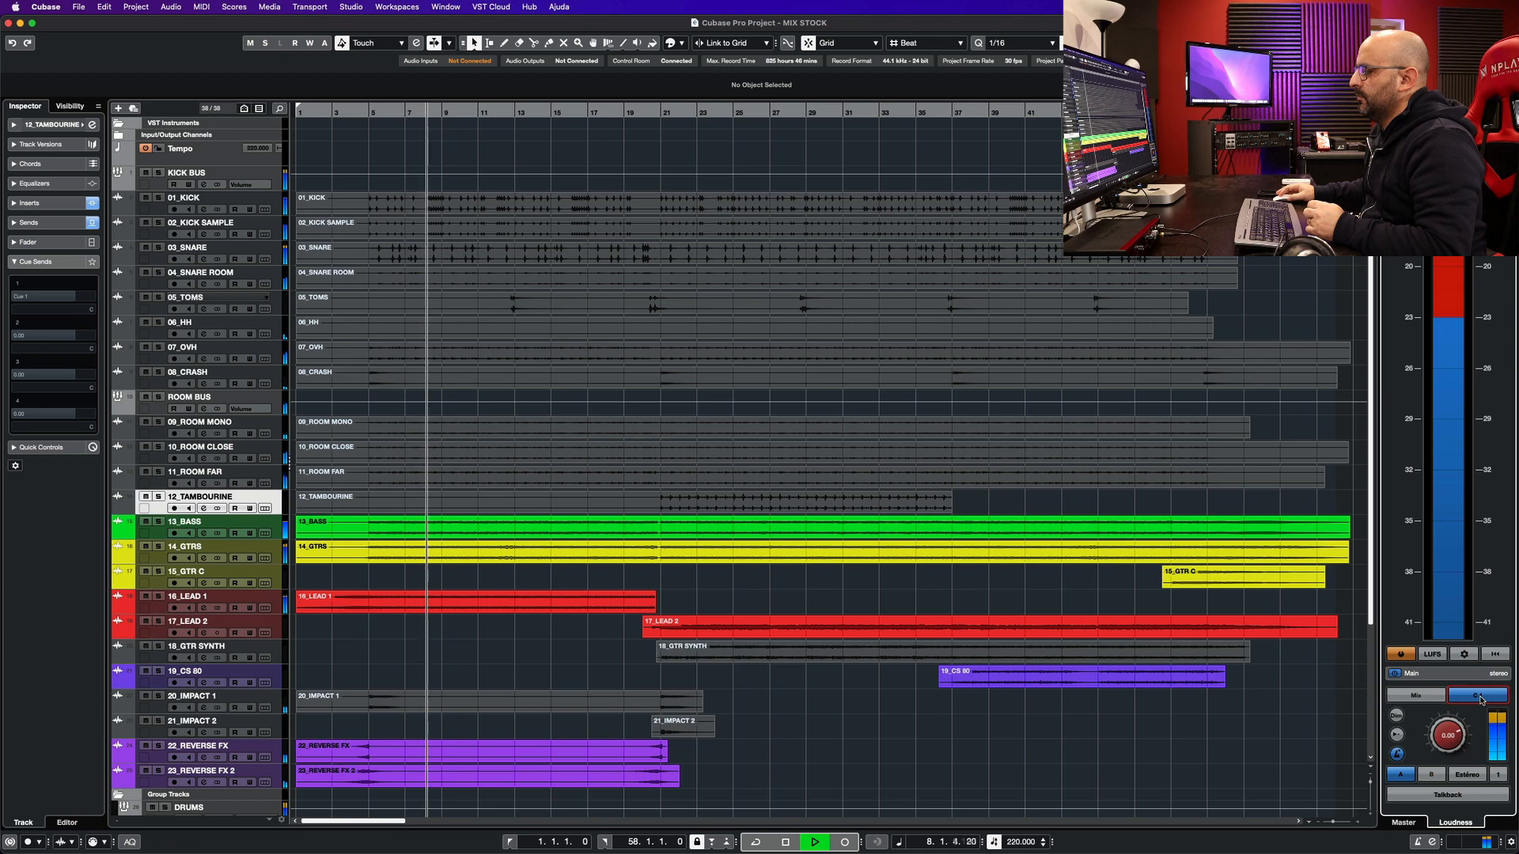
{"action": "left_click", "coordinate": [1402, 696]}
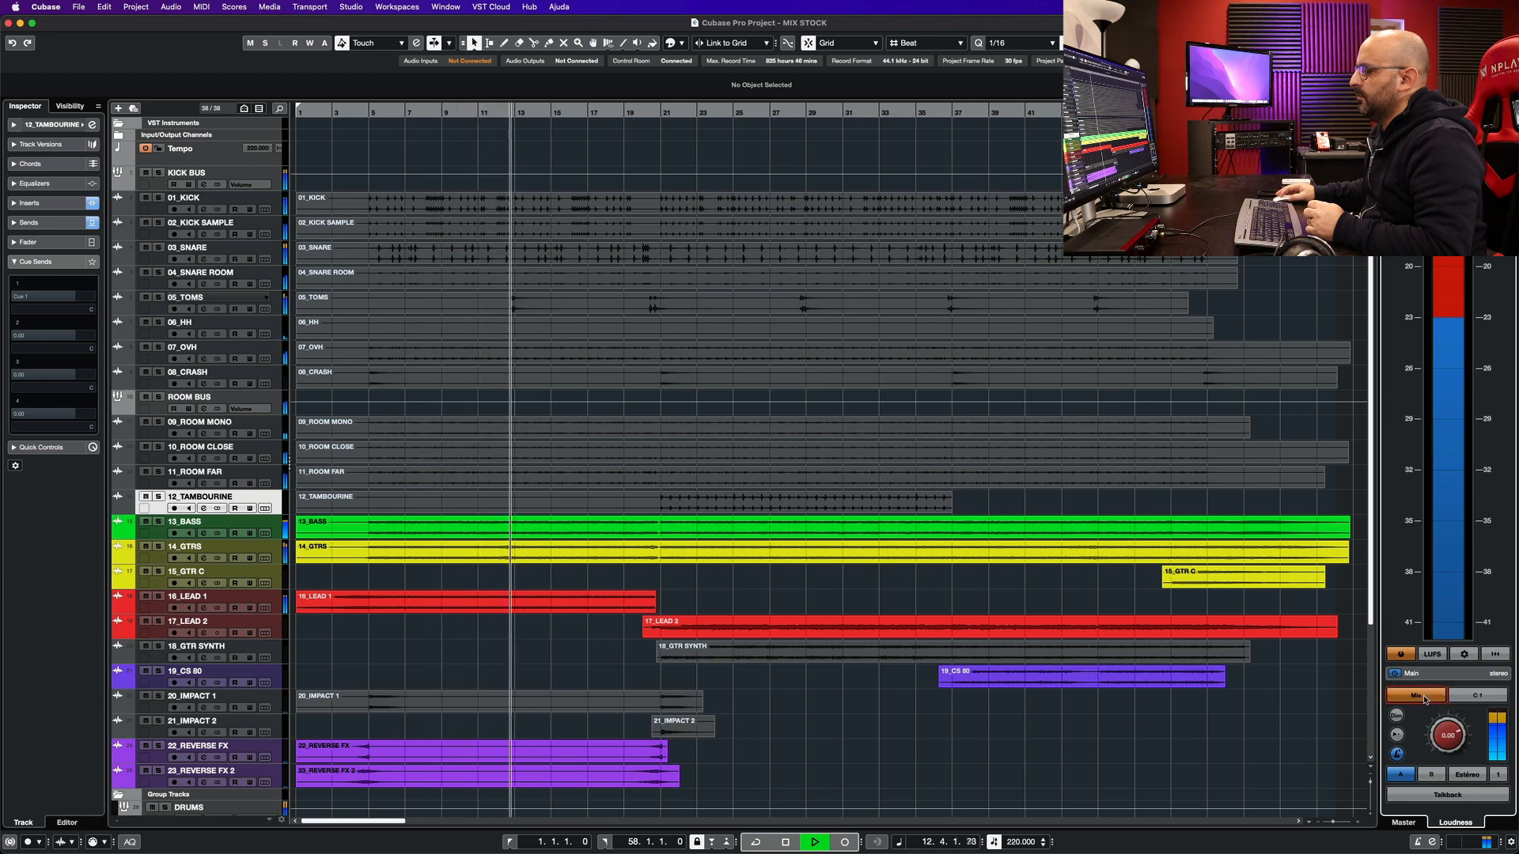
{"action": "left_click", "coordinate": [1473, 696]}
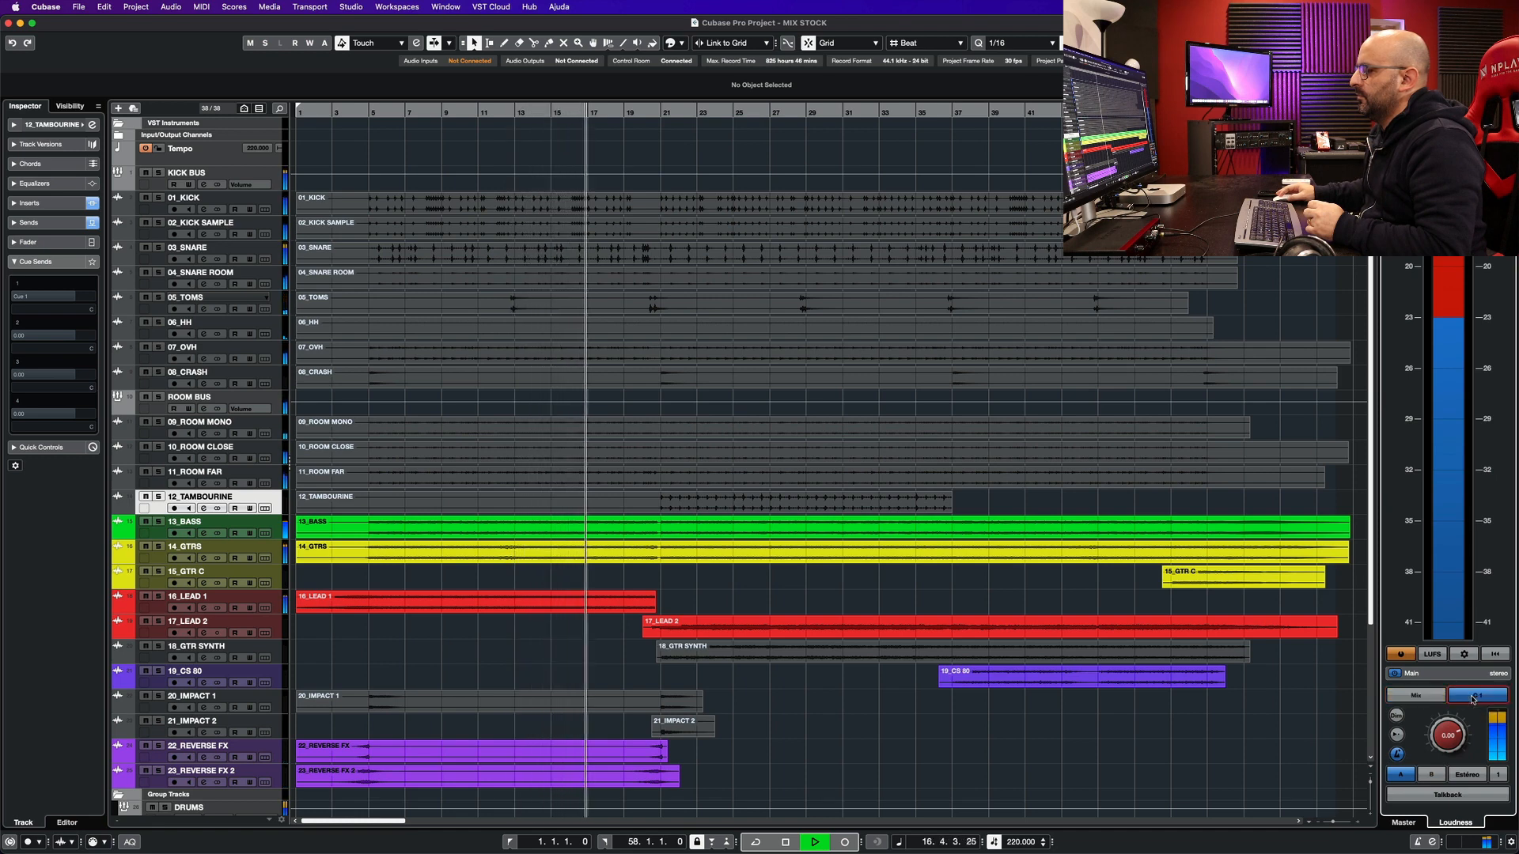
{"action": "left_click", "coordinate": [1430, 698]}
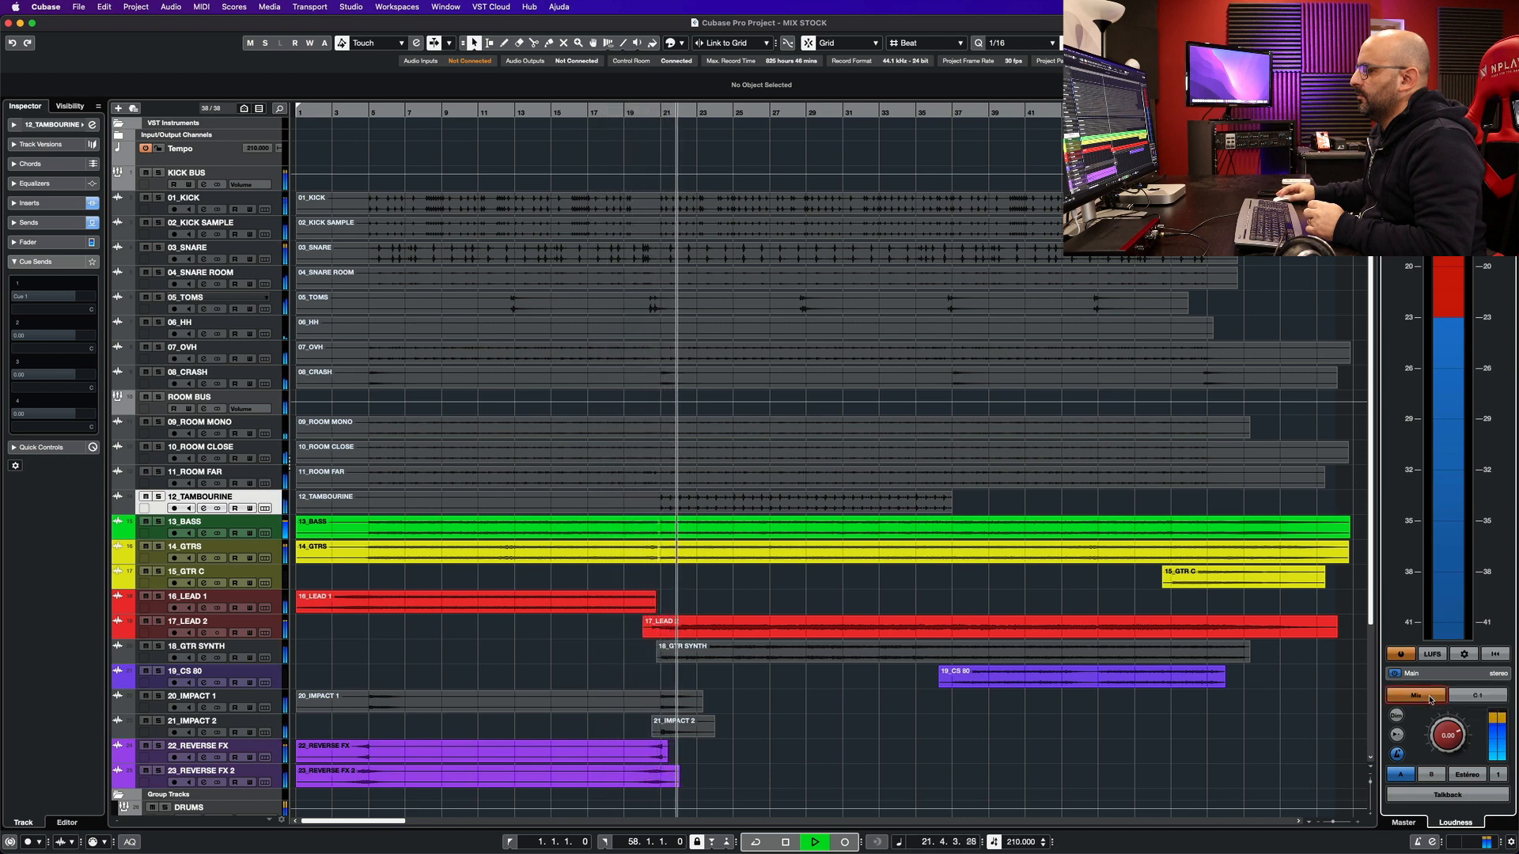
{"action": "left_click", "coordinate": [1469, 695]}
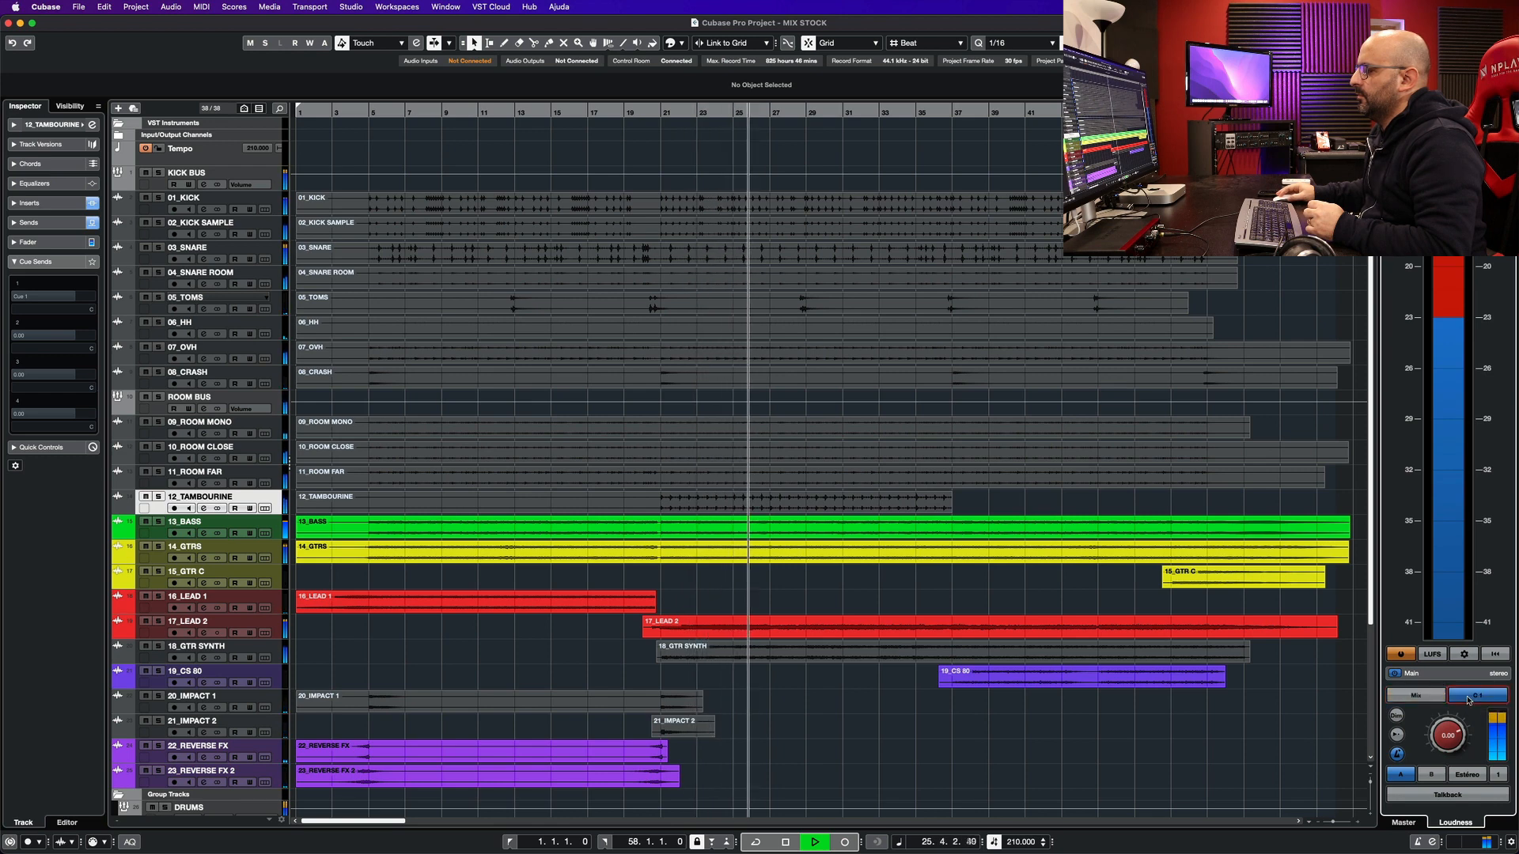
{"action": "left_click", "coordinate": [1405, 697]}
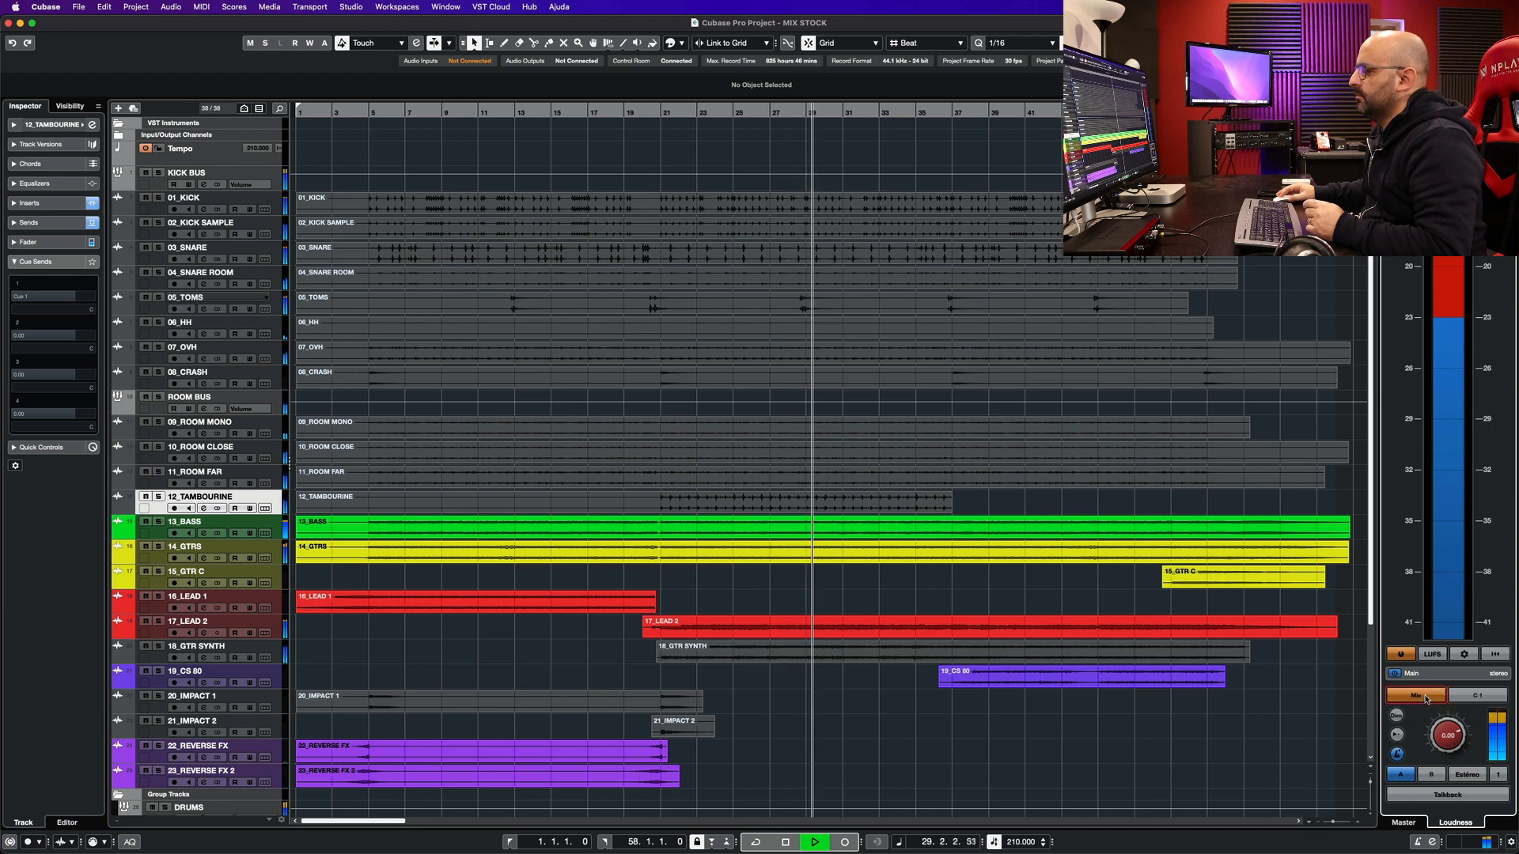
{"action": "left_click", "coordinate": [1466, 698]}
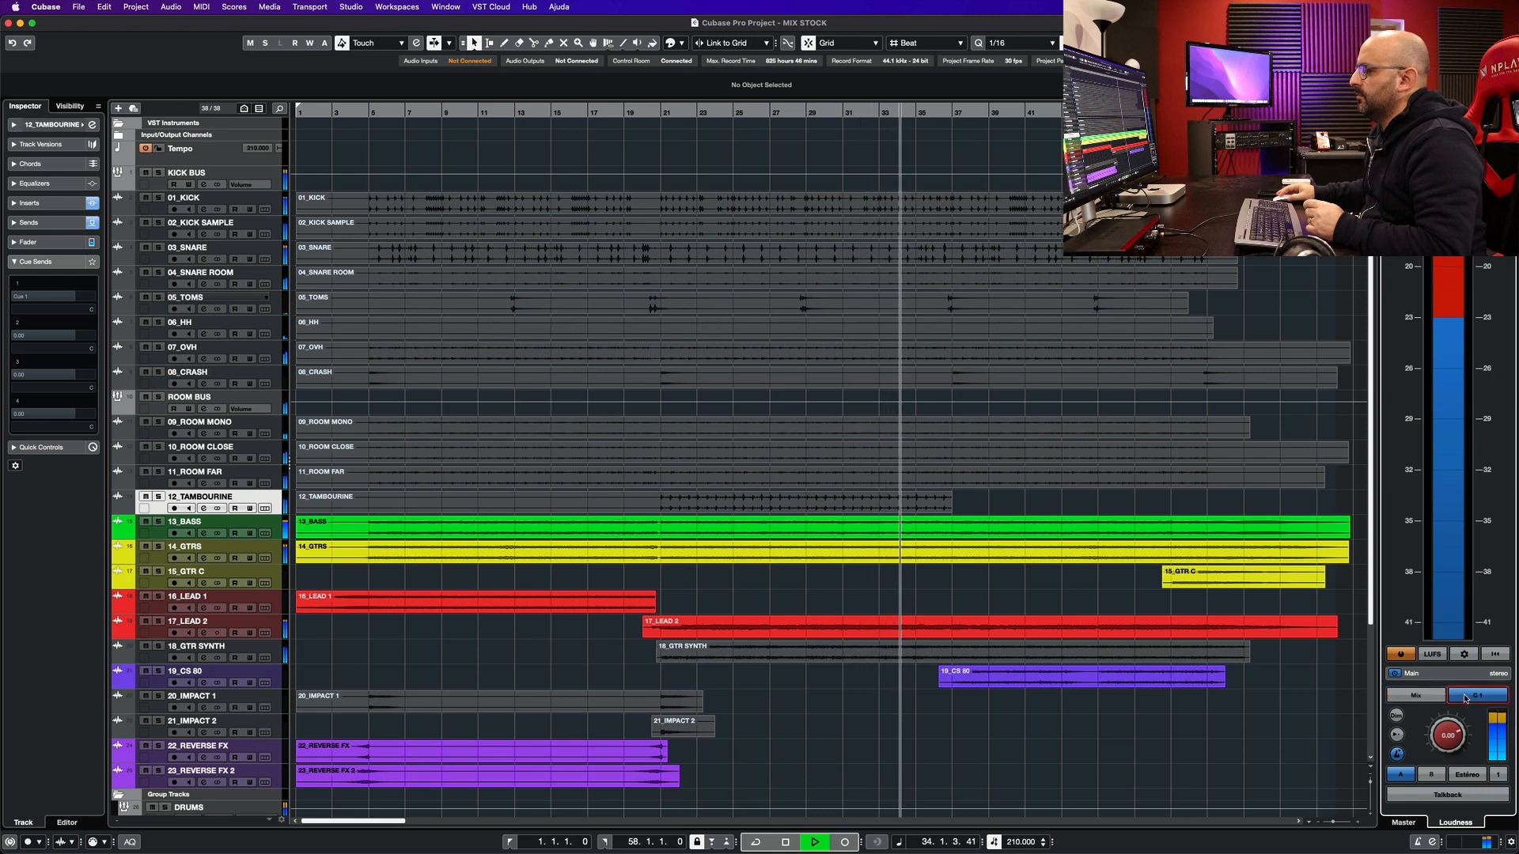
{"action": "left_click", "coordinate": [1422, 698]}
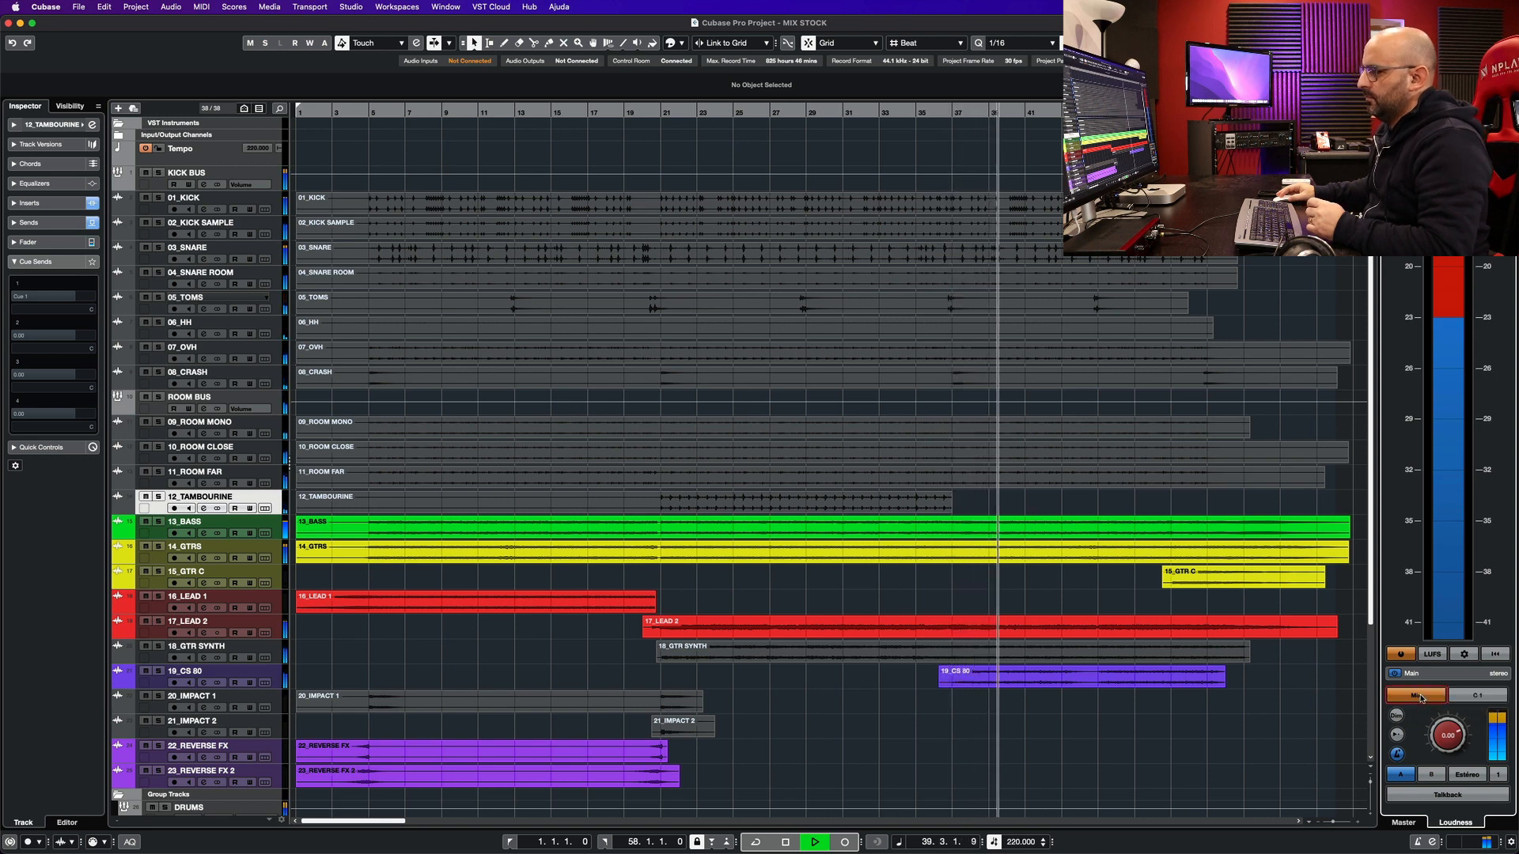
{"action": "left_click", "coordinate": [1466, 698]}
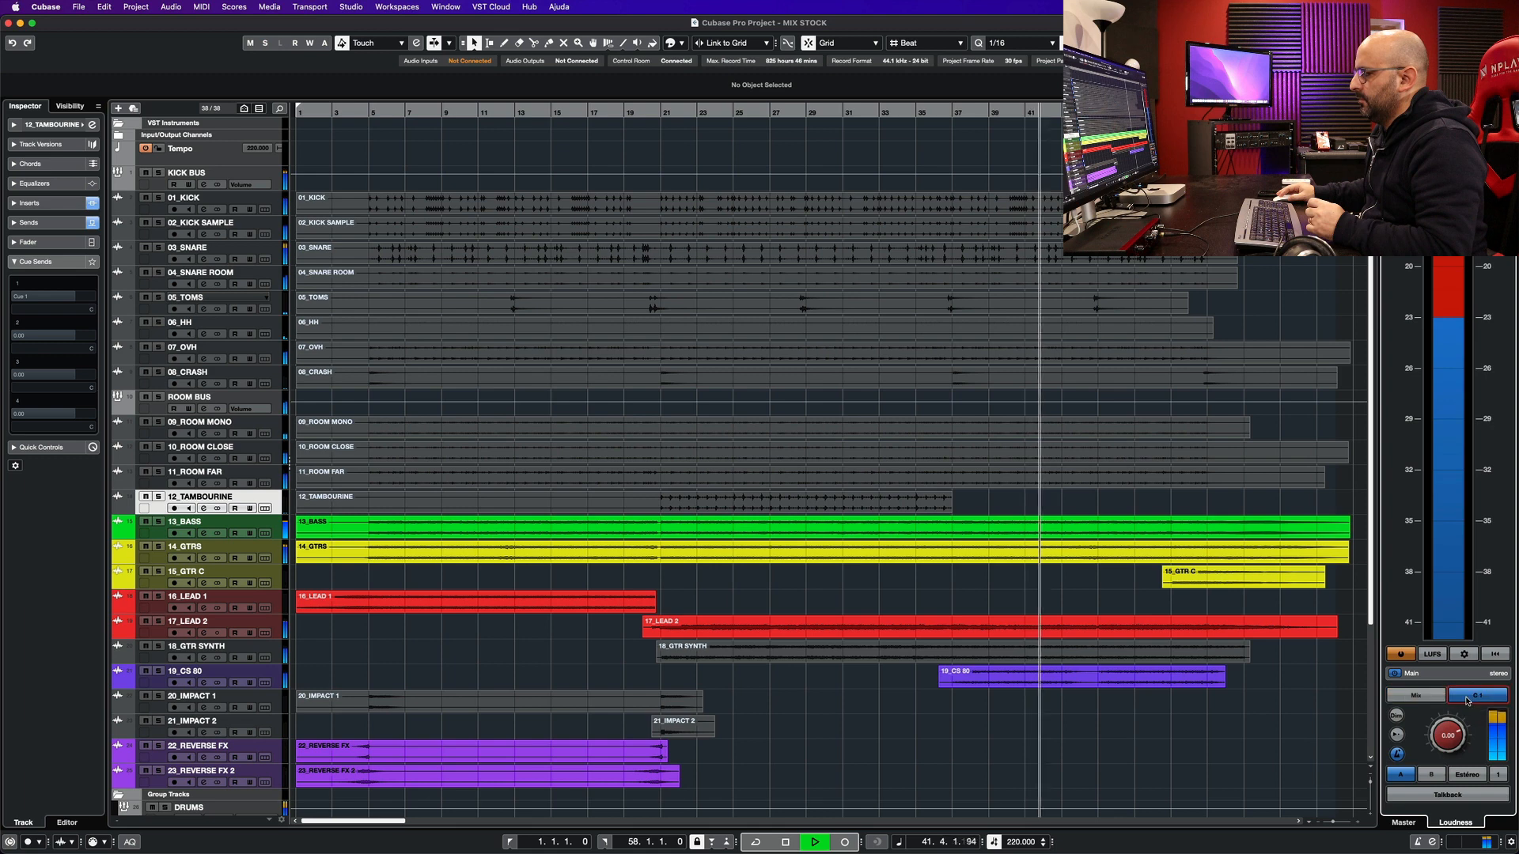
{"action": "left_click", "coordinate": [1429, 699]}
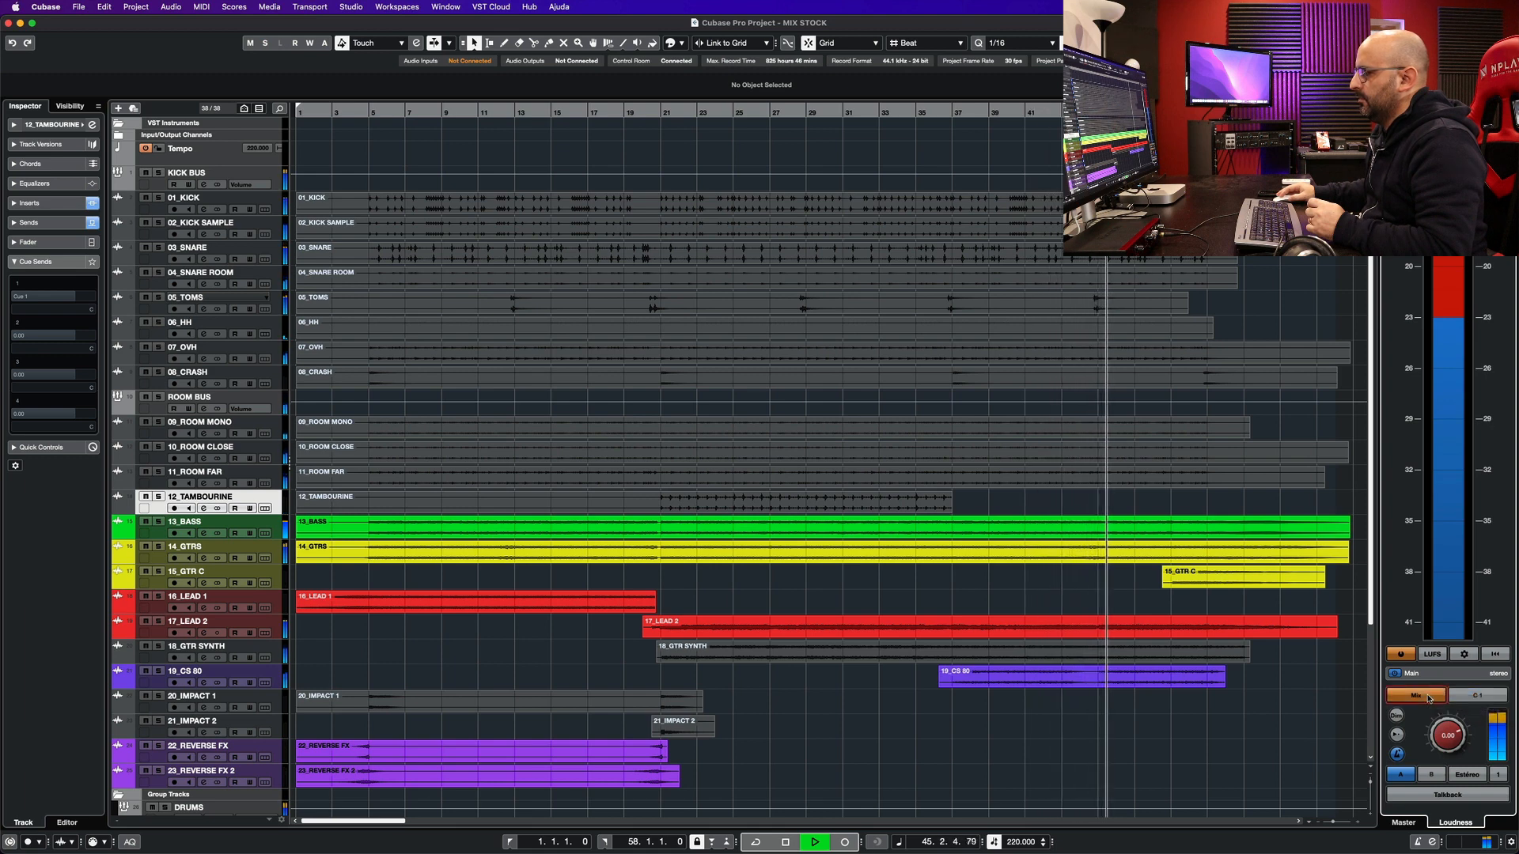
{"action": "left_click", "coordinate": [1473, 697]}
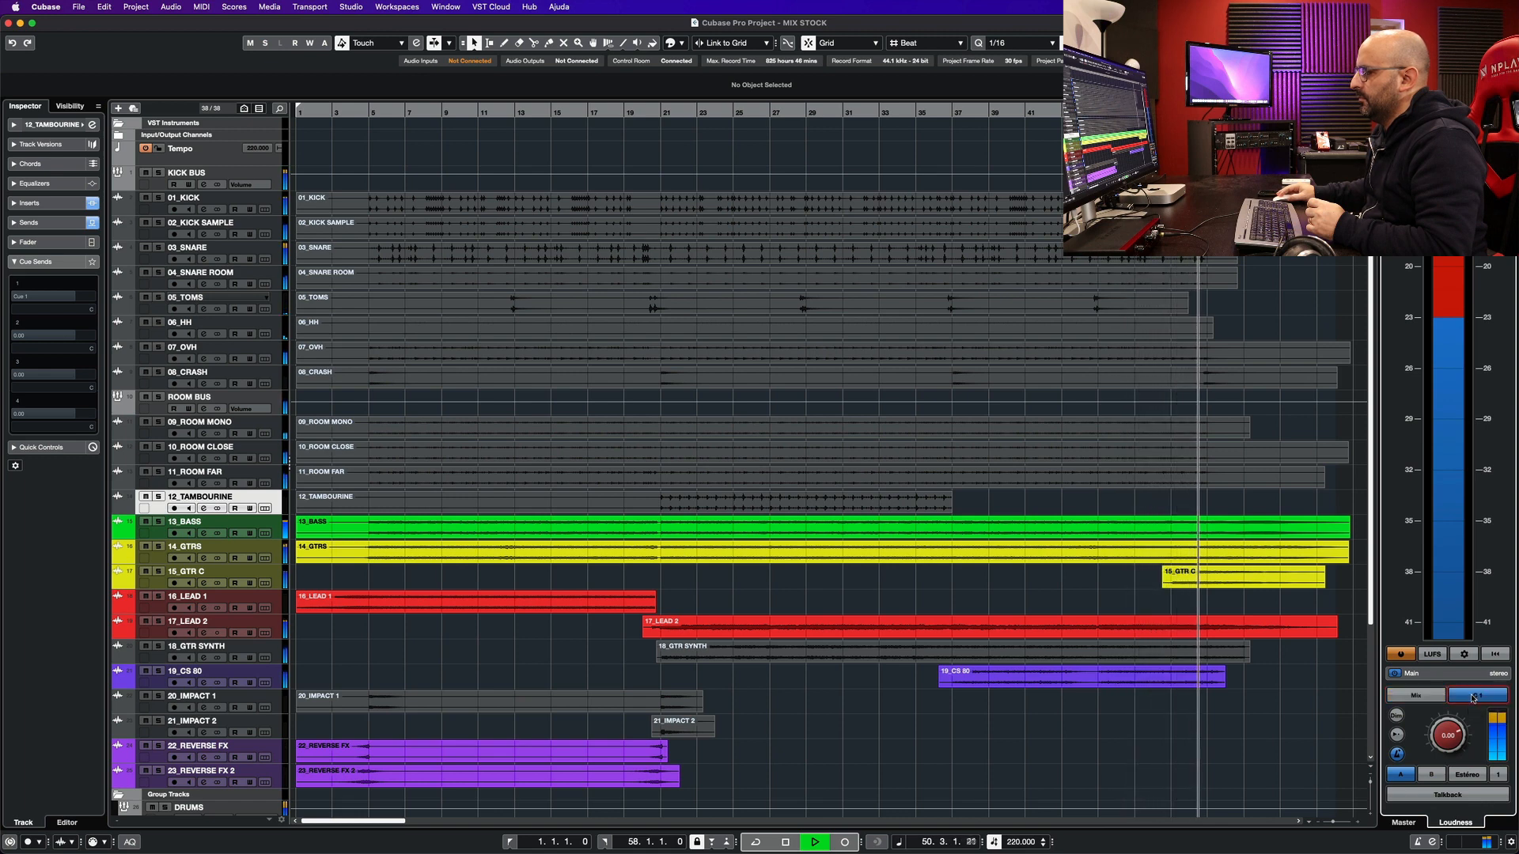
{"action": "left_click", "coordinate": [1403, 698]}
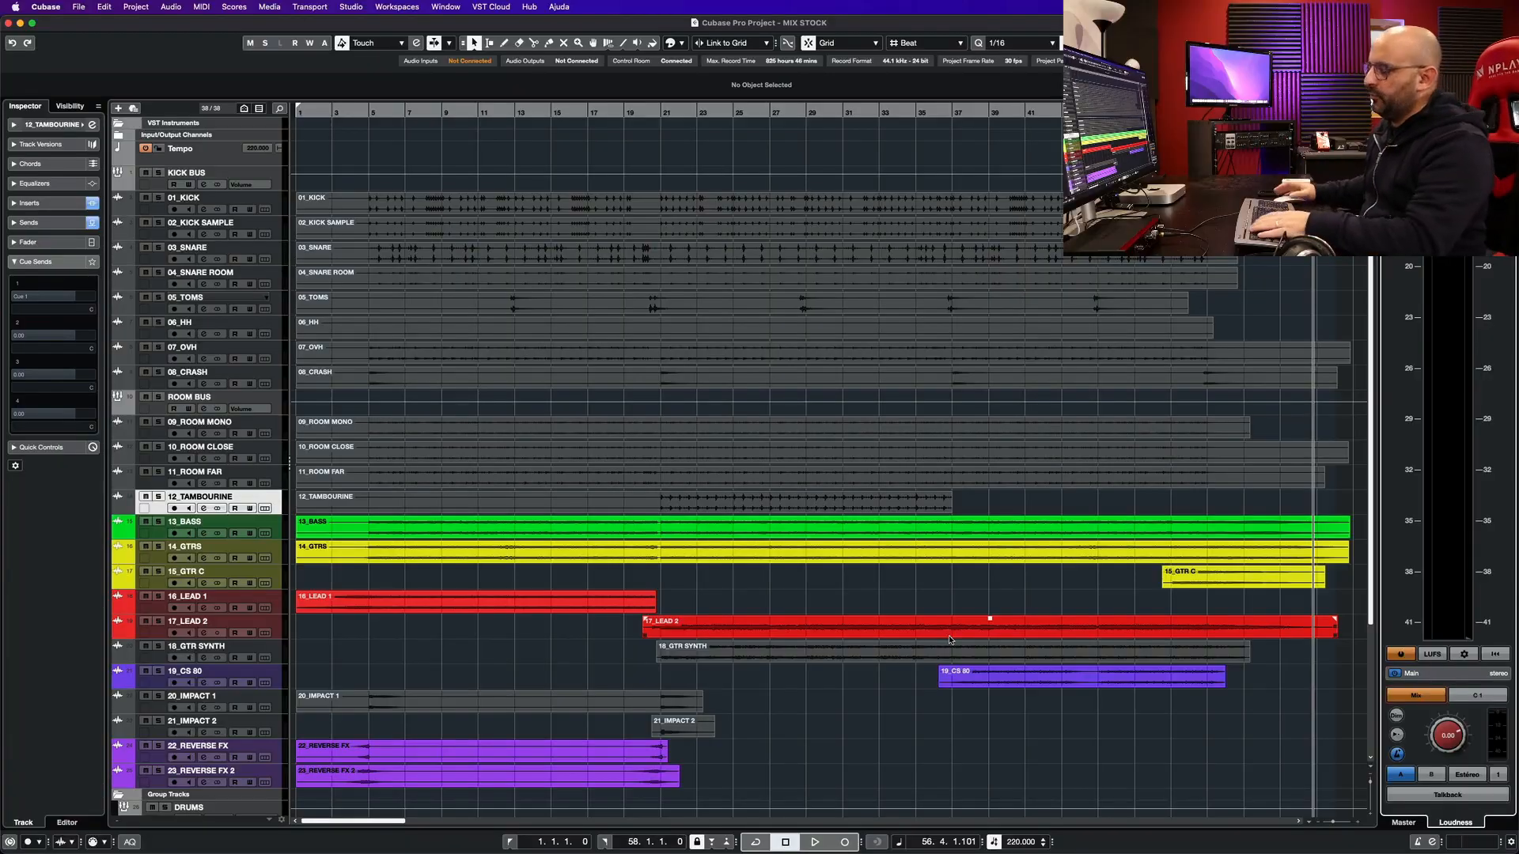
- Open the VintageCompressor on the 2BUS channel in the MixConsole and audition the mix with and without it
{"action": "key", "text": "F3"}
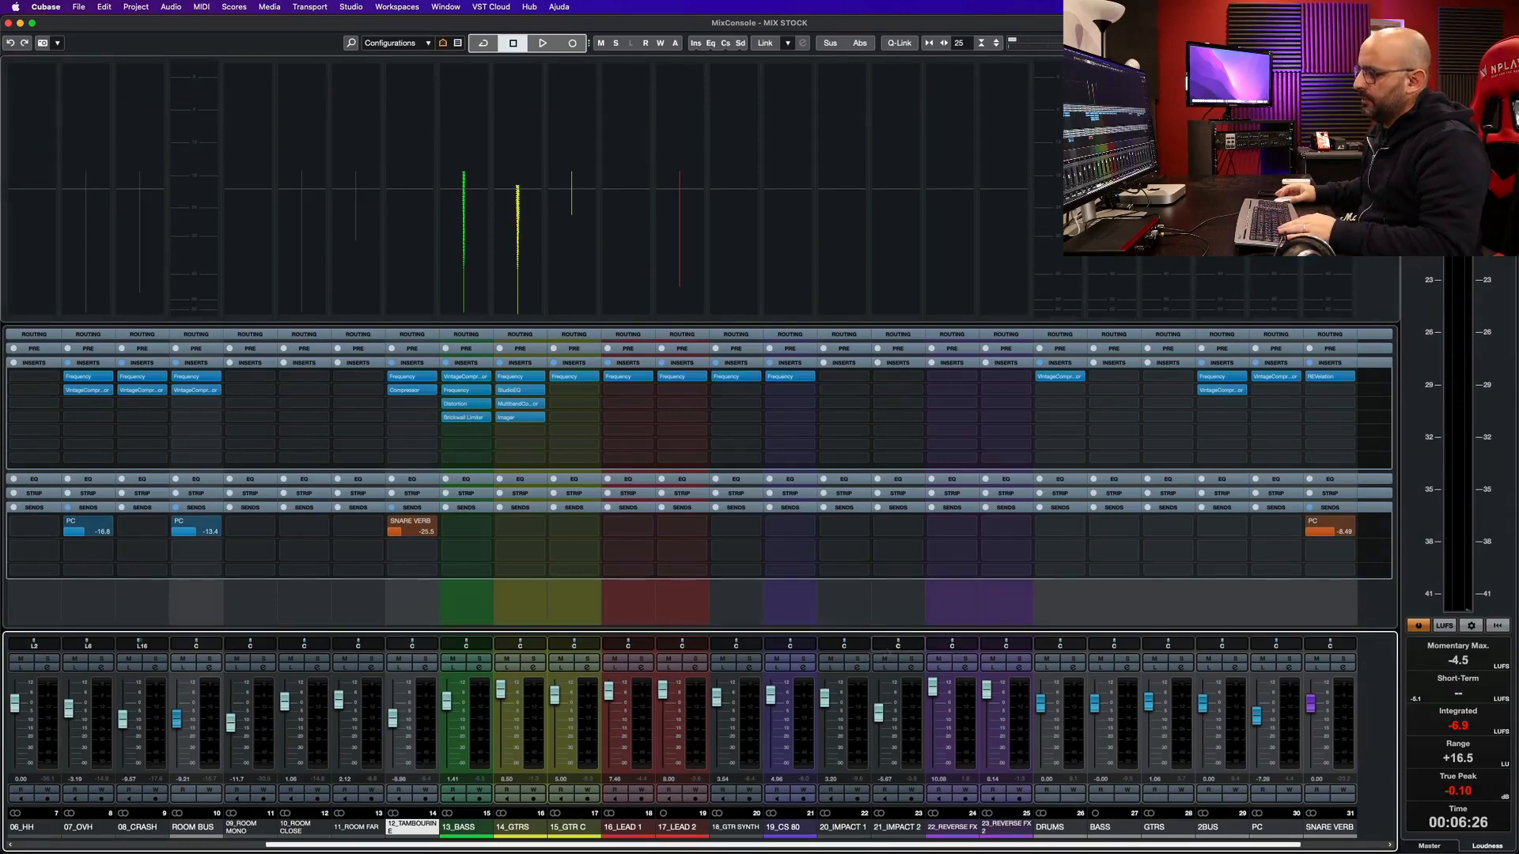
{"action": "scroll", "coordinate": [753, 817], "scroll_direction": "right", "scroll_amount": 2}
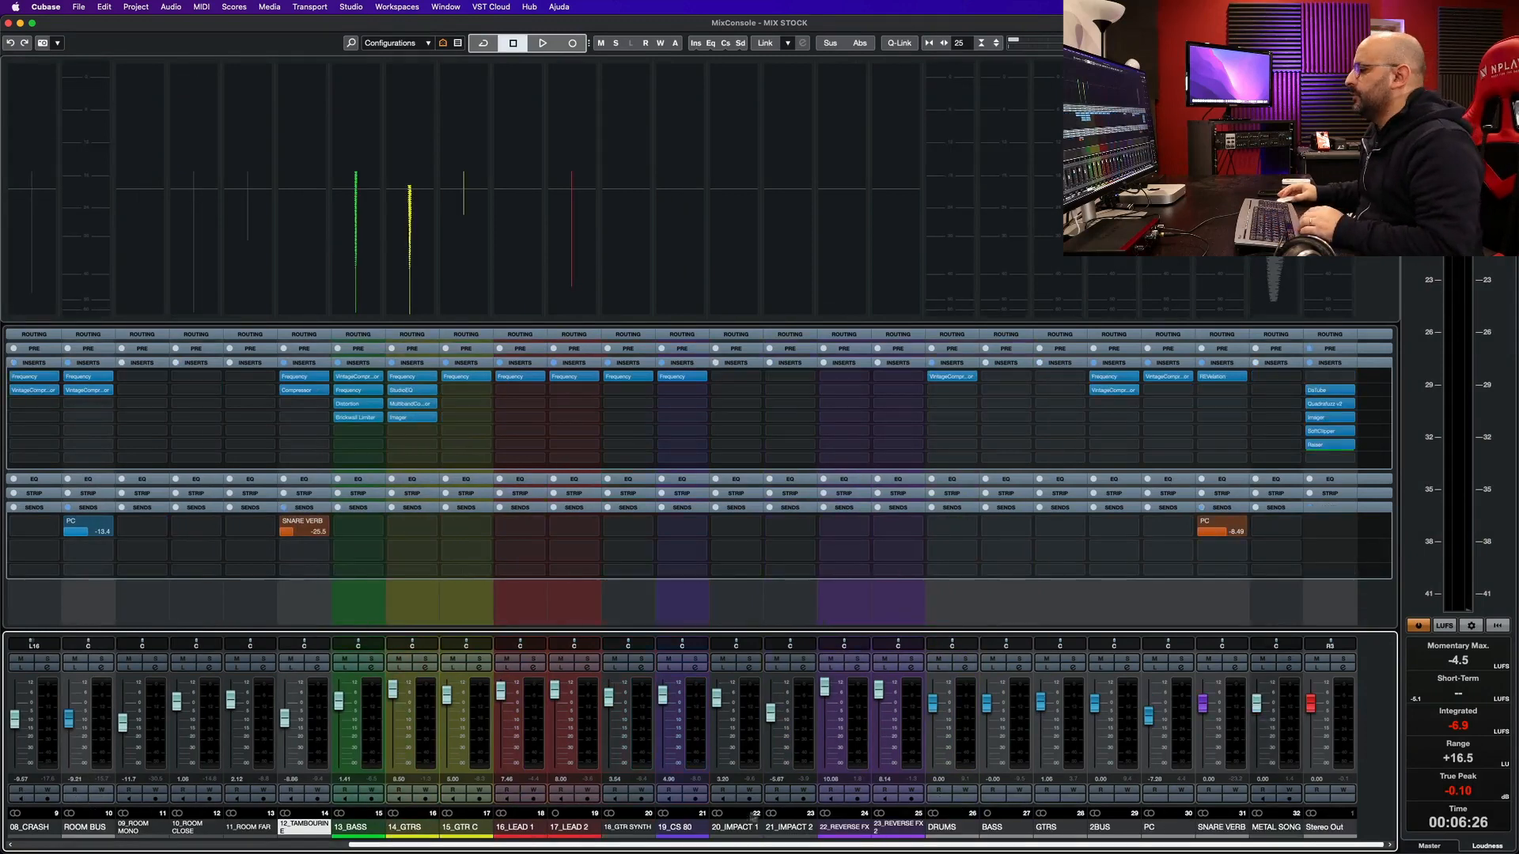
{"action": "left_click", "coordinate": [1106, 390]}
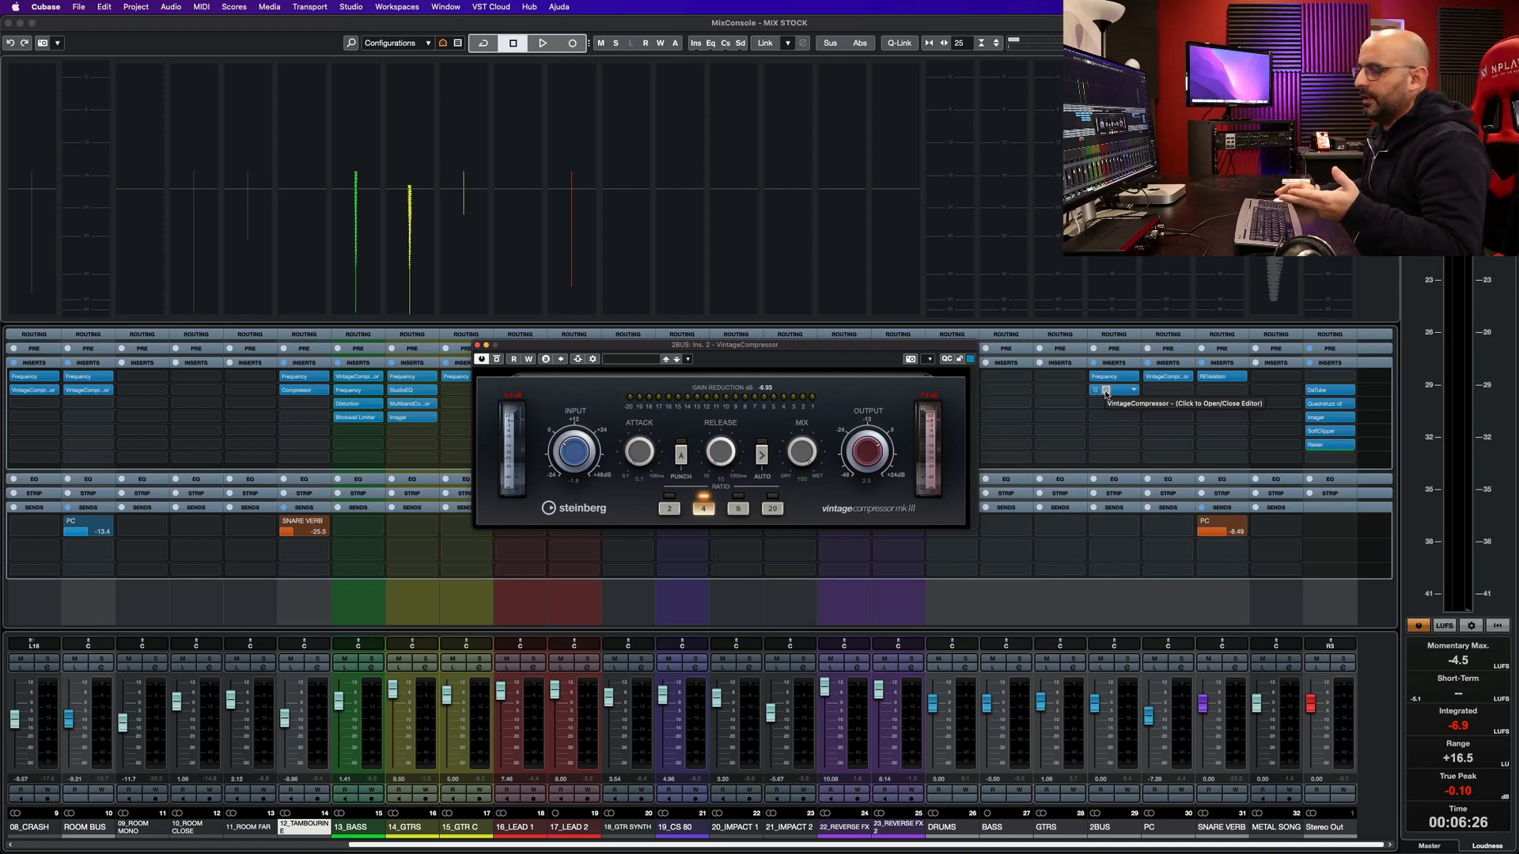
{"action": "left_click_drag", "start_coordinate": [815, 378], "coordinate": [821, 326]}
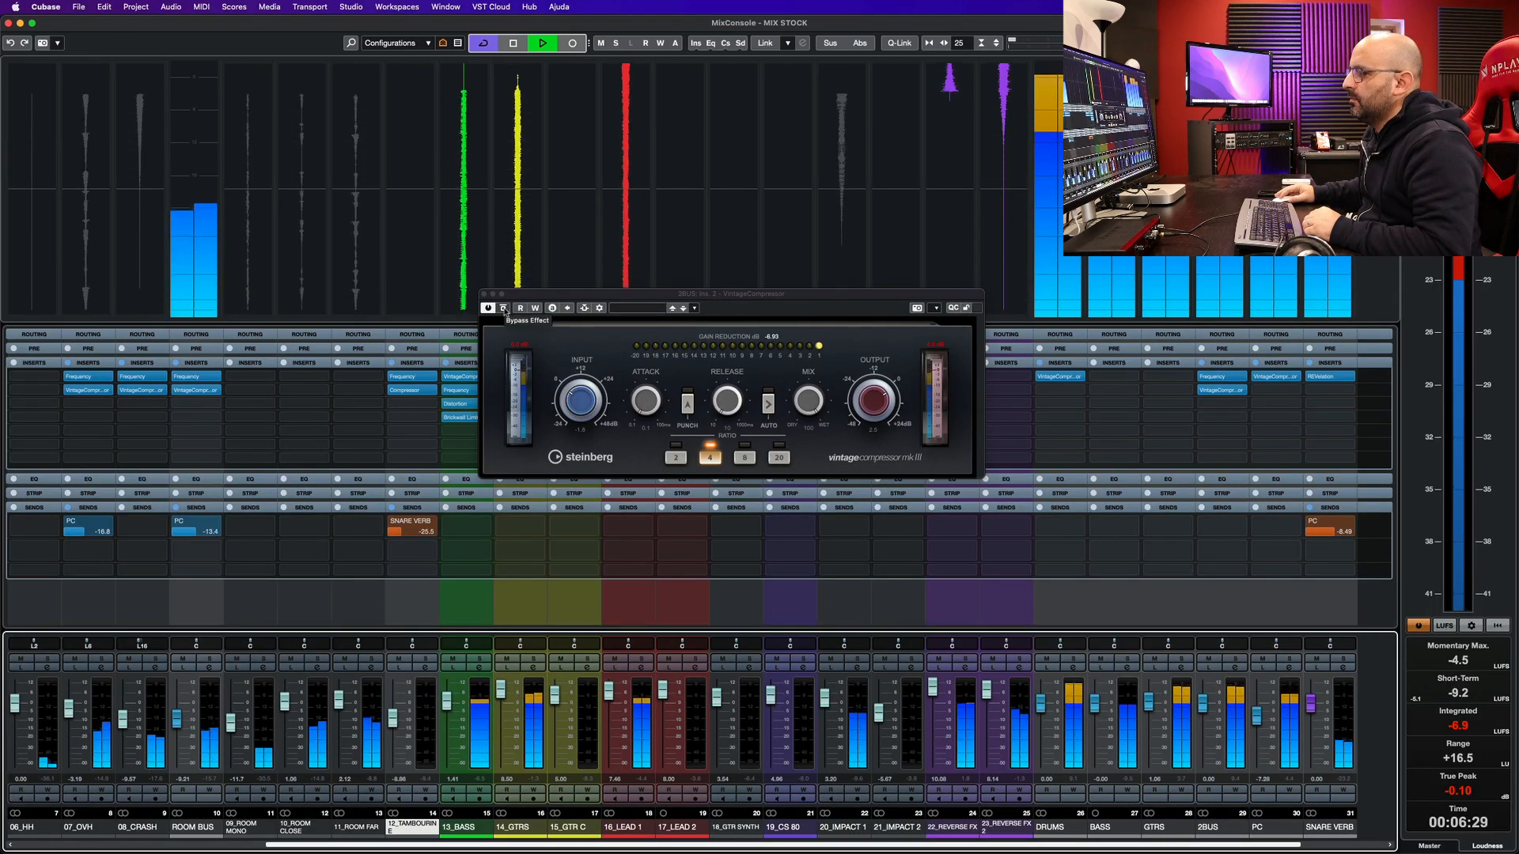
{"action": "left_click", "coordinate": [504, 309]}
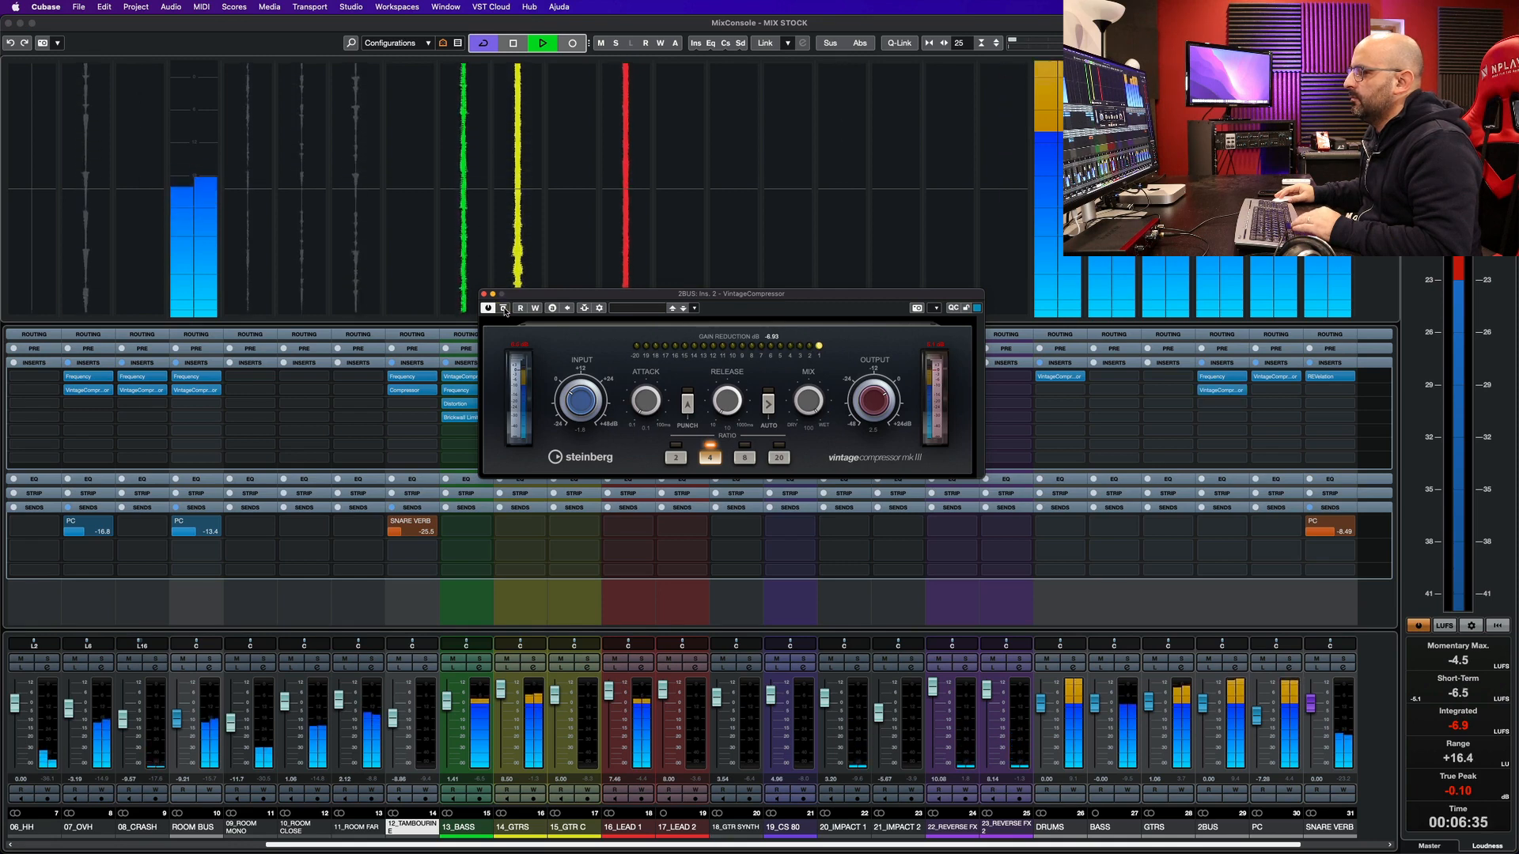
{"action": "key", "text": "space"}
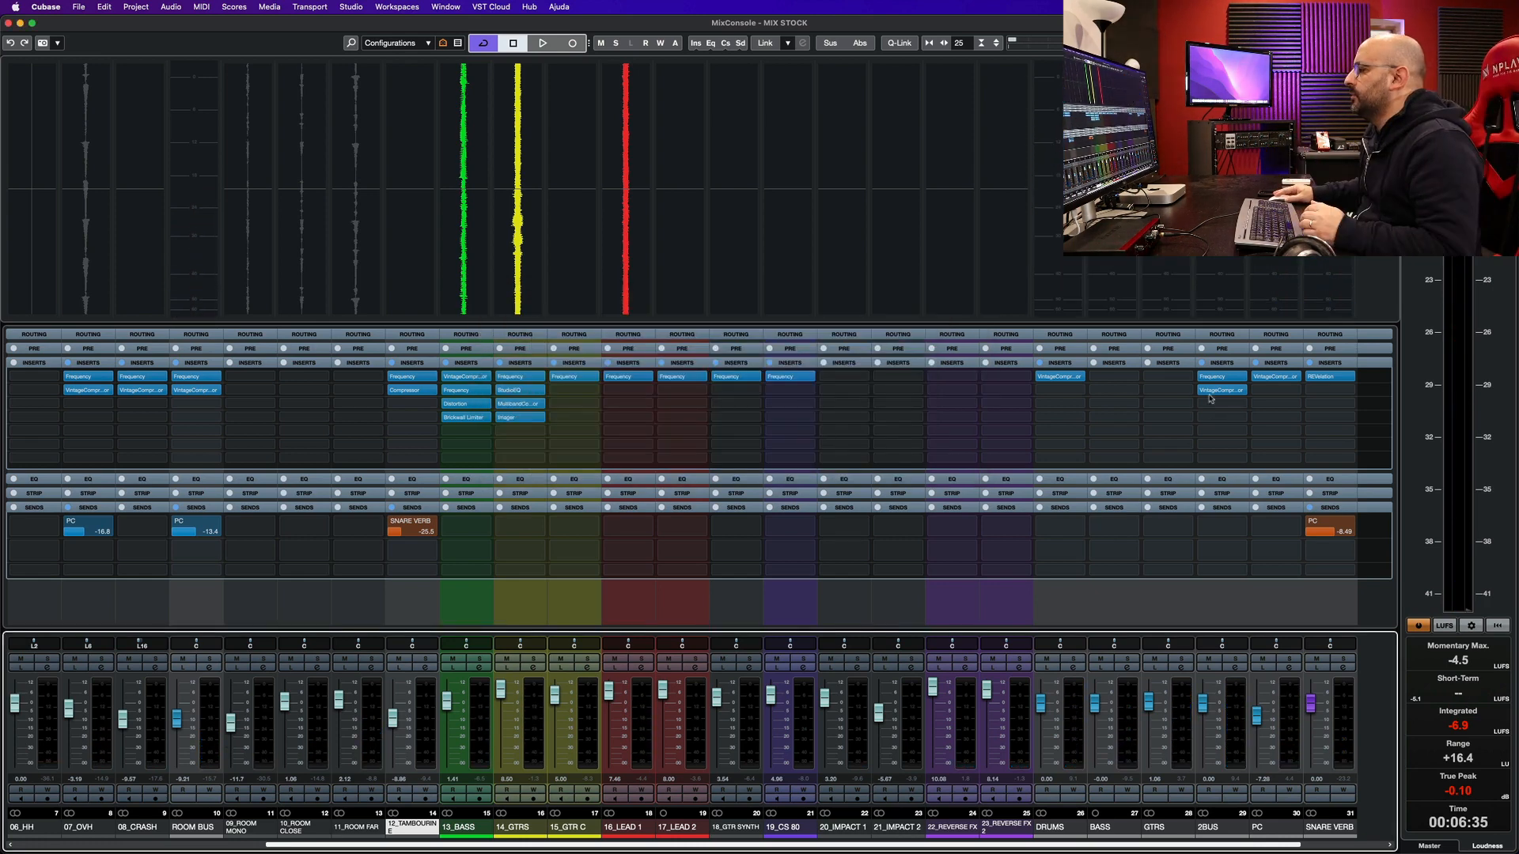
- Open the Frequency EQ on the 2BUS channel and compare the mix with the EQ bypassed and active
{"action": "left_click", "coordinate": [1215, 378]}
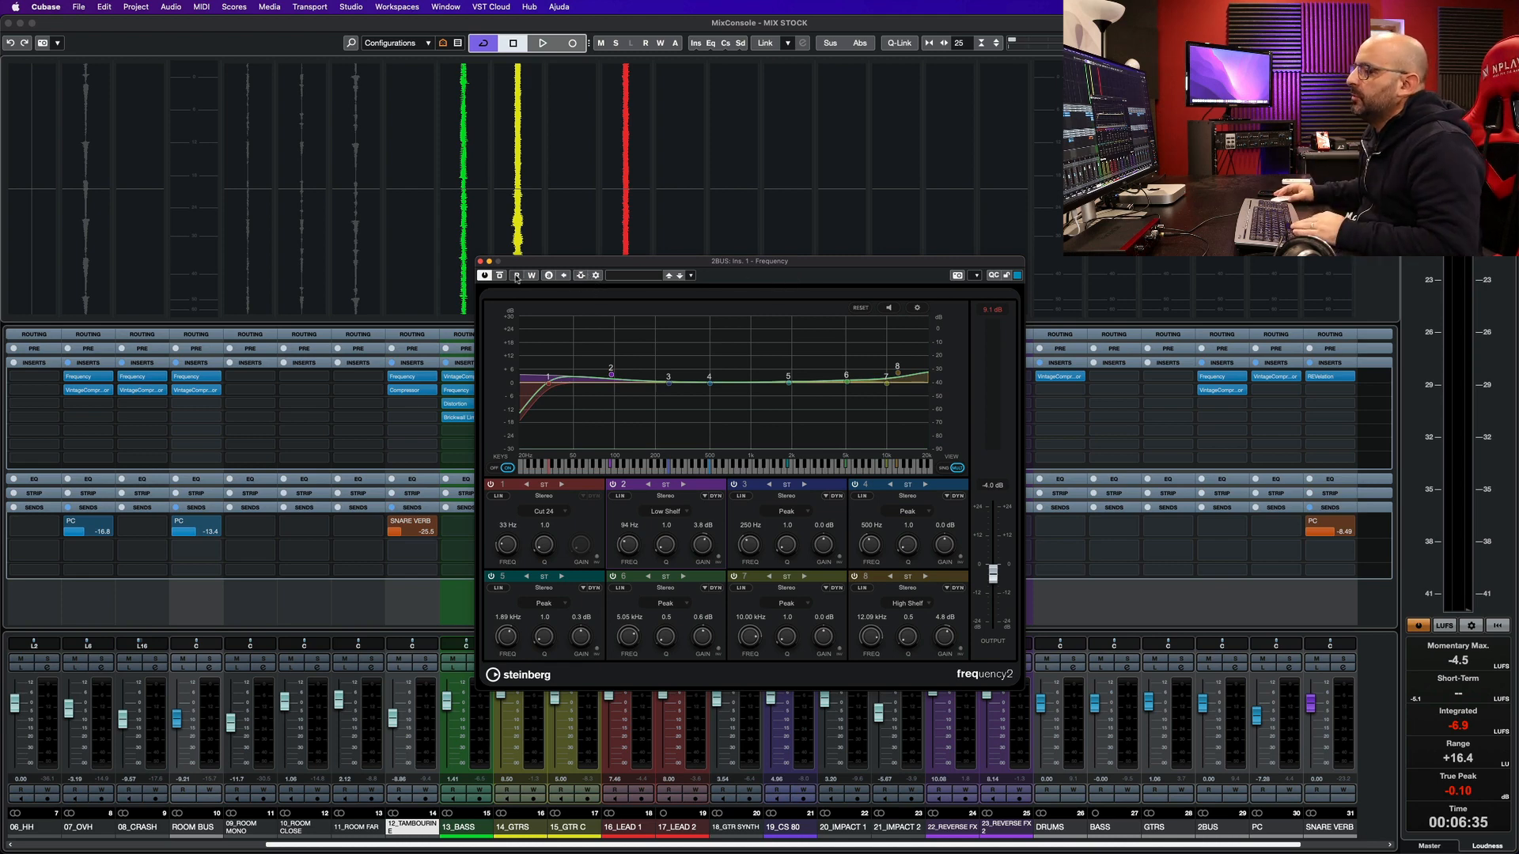
{"action": "key", "text": "space"}
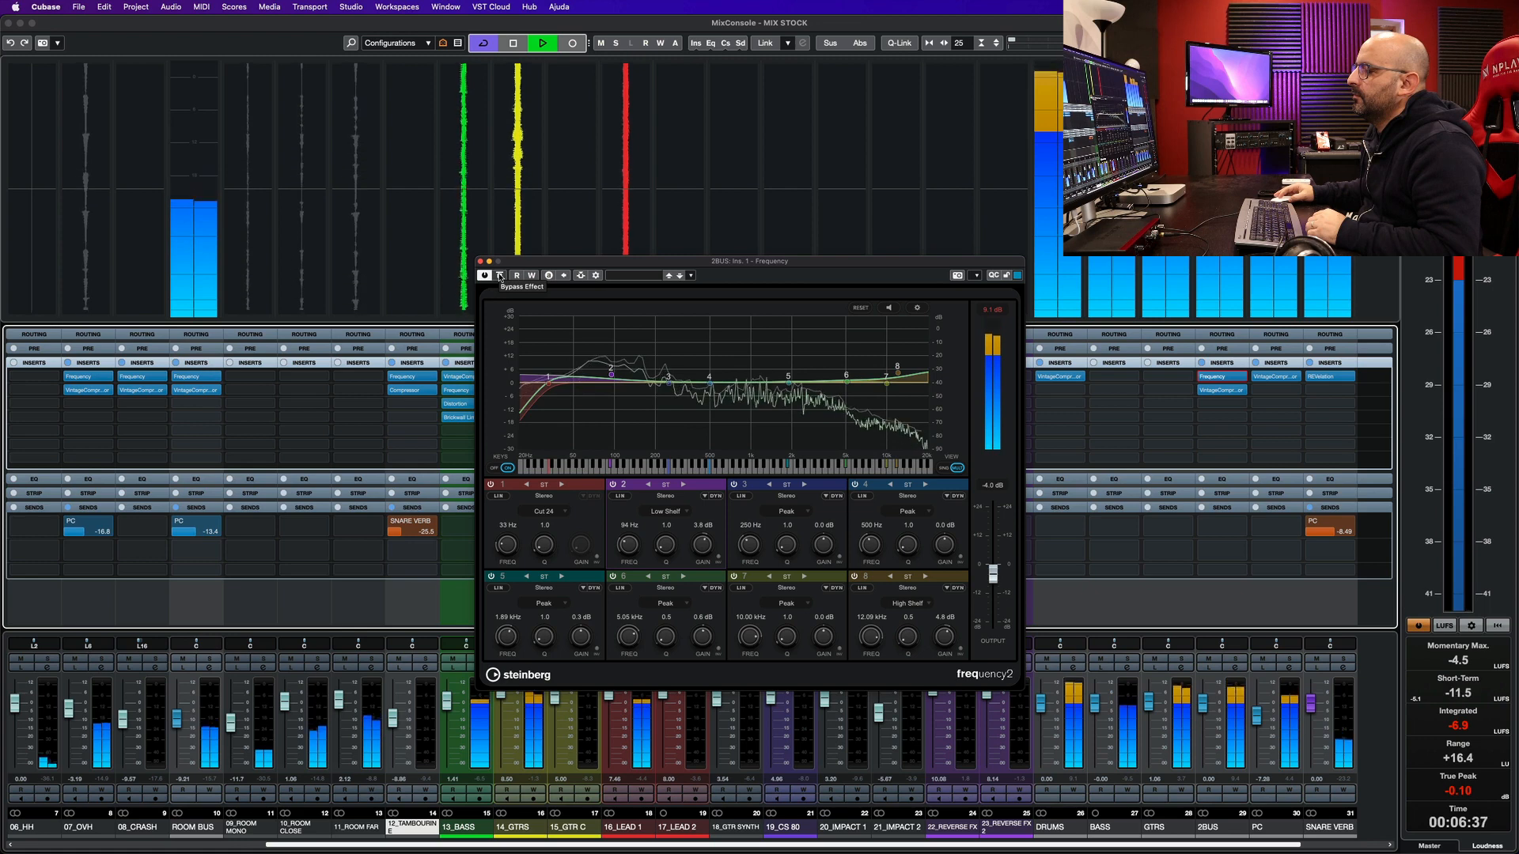
{"action": "left_click", "coordinate": [500, 275]}
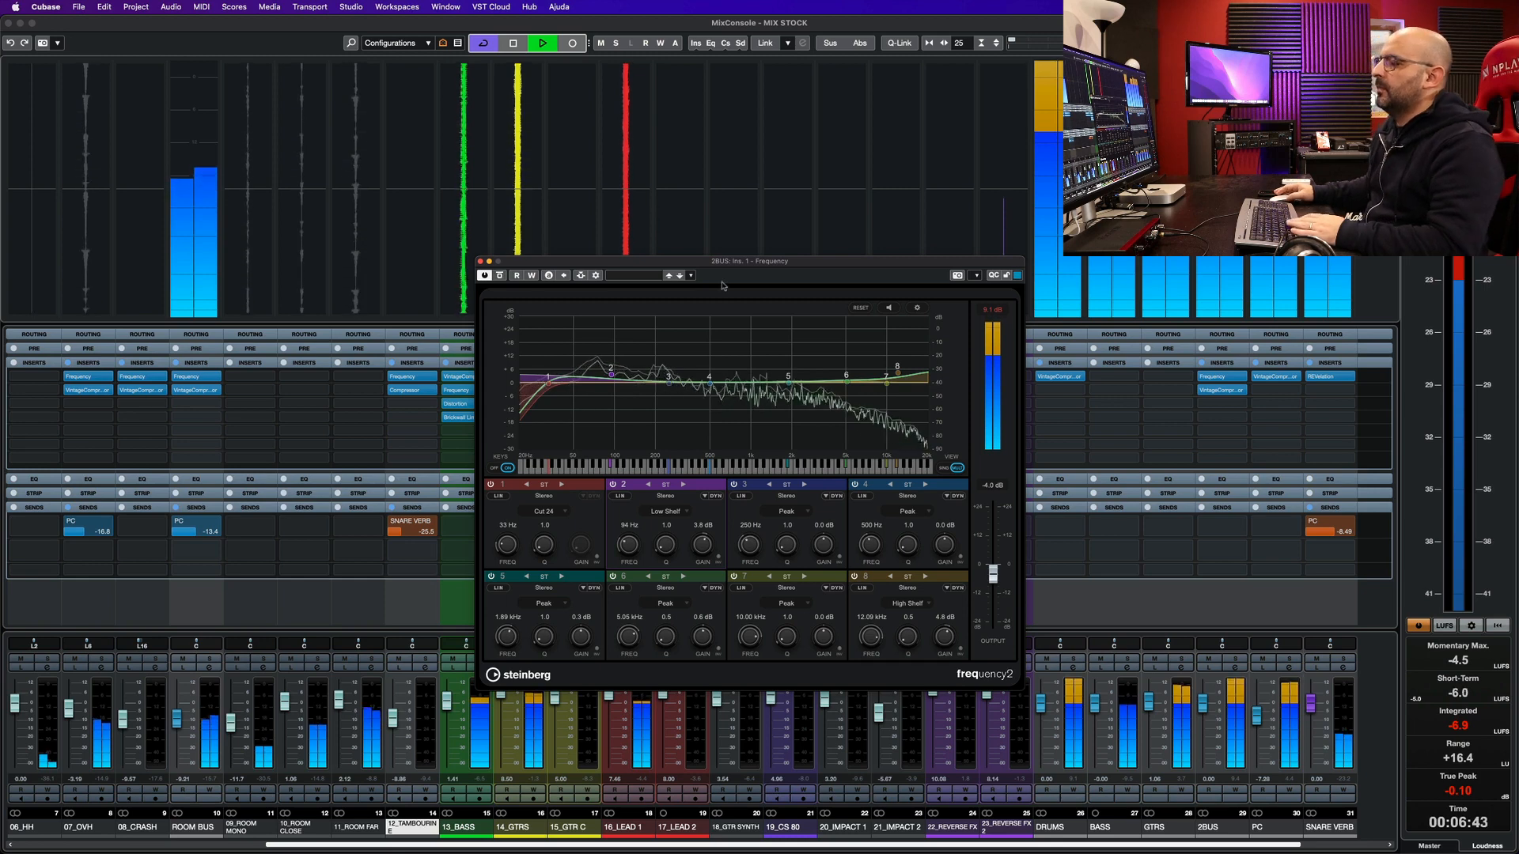
{"action": "key", "text": "space"}
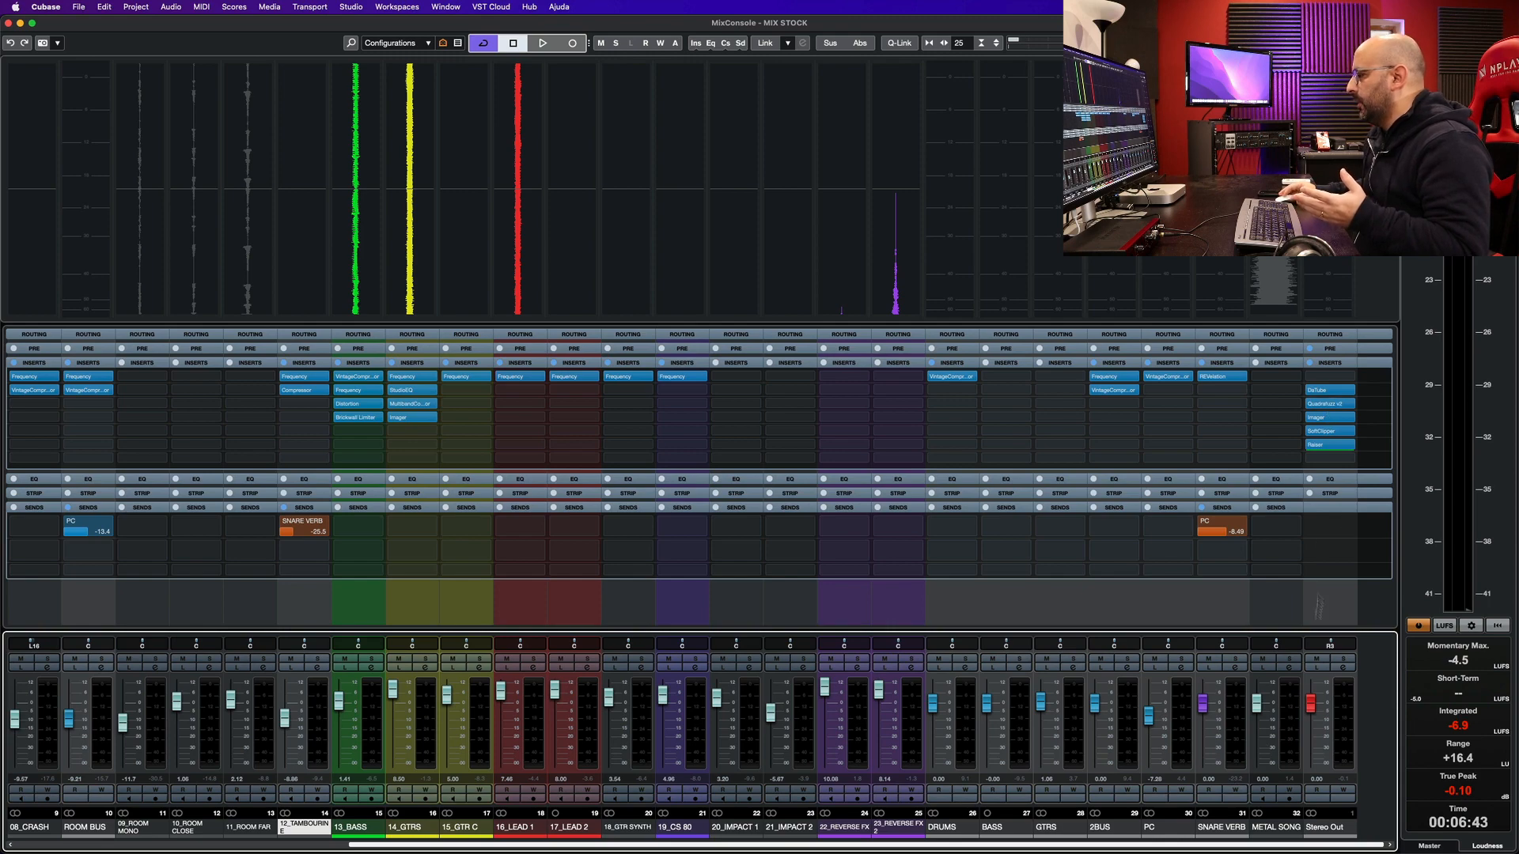
- Audition the soloed KICK BUS without its Frequency EQ, and listen again with the EQ taken out of bypass
{"action": "scroll", "coordinate": [1129, 813], "scroll_direction": "left", "scroll_amount": 8}
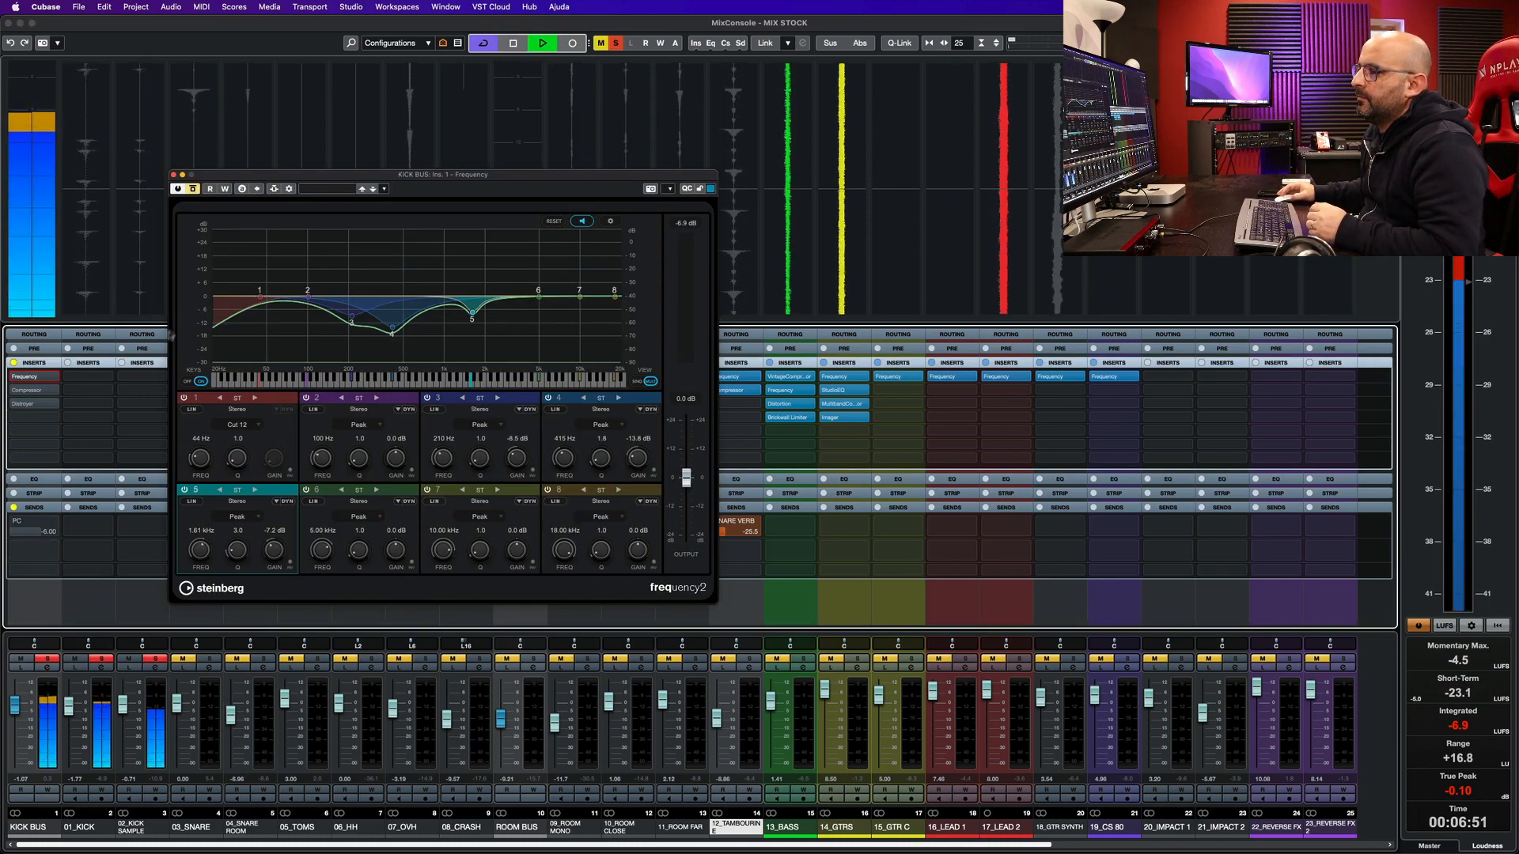
{"action": "key", "text": "space"}
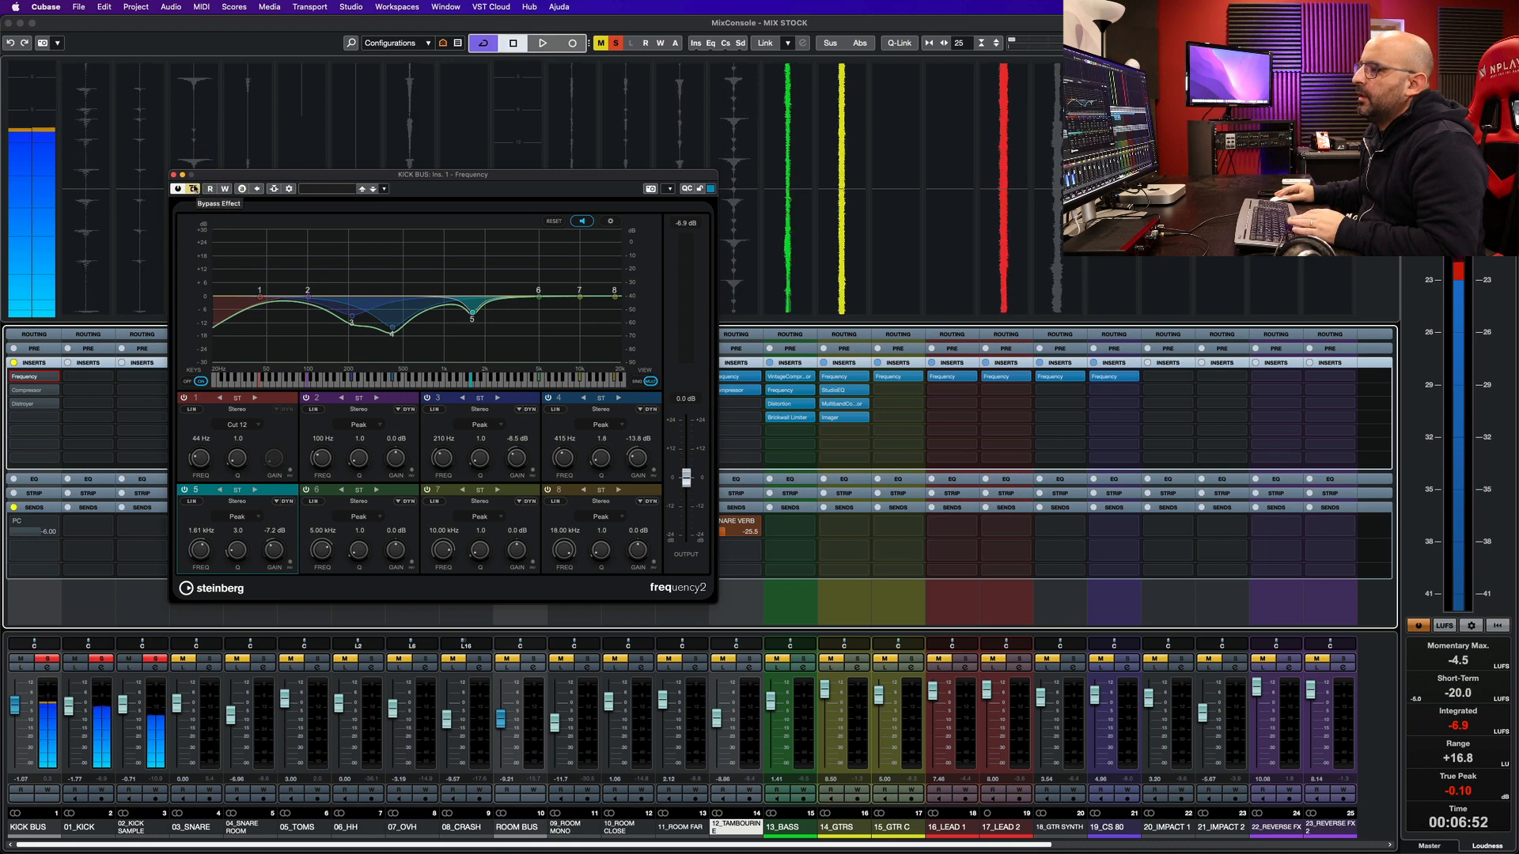
{"action": "left_click", "coordinate": [193, 188]}
{"action": "key", "text": "space"}
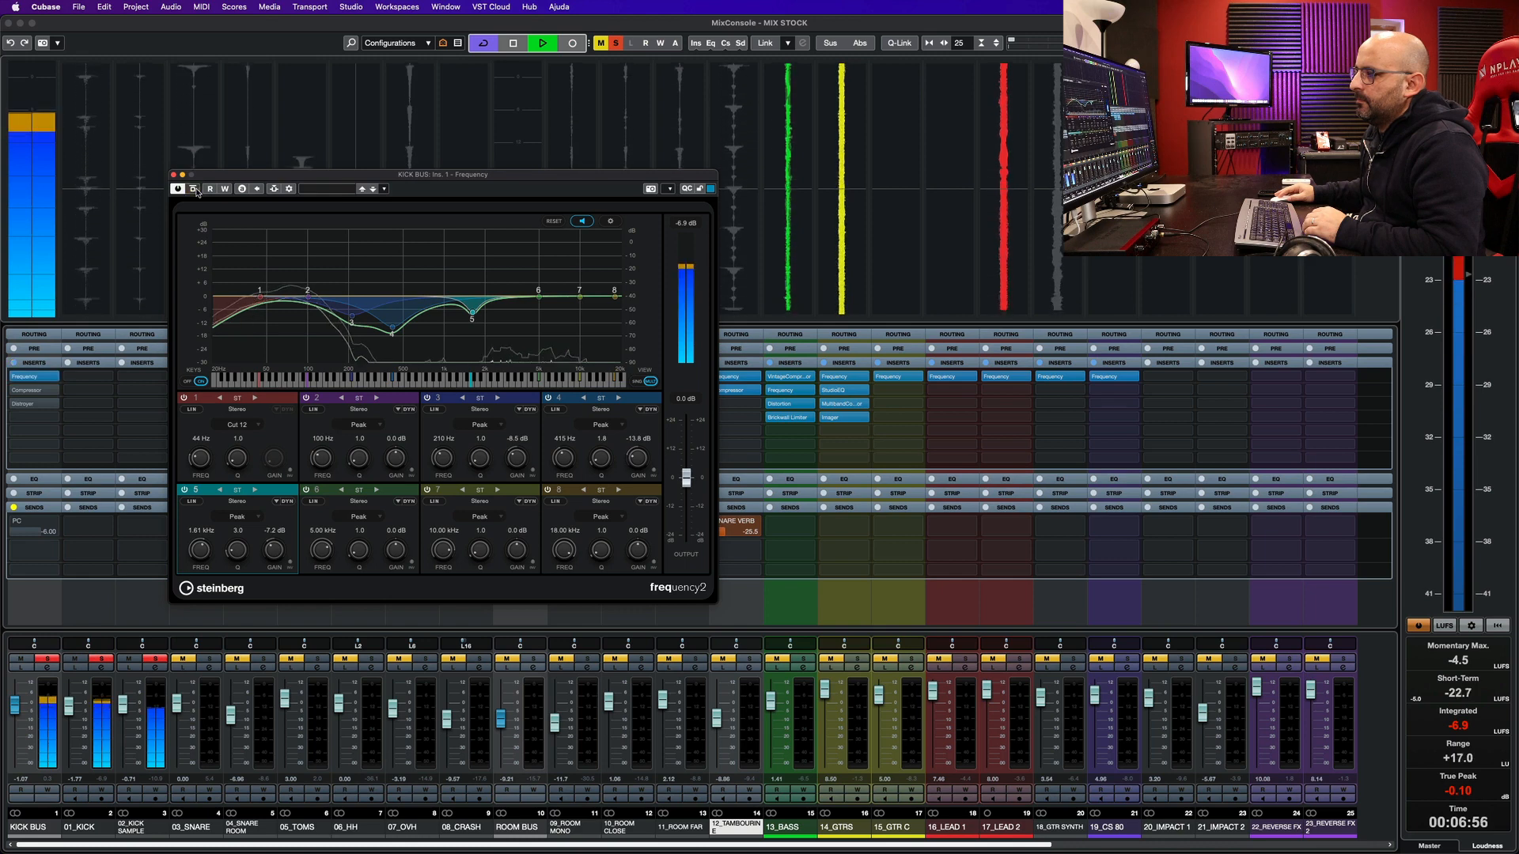
{"action": "key", "text": "space"}
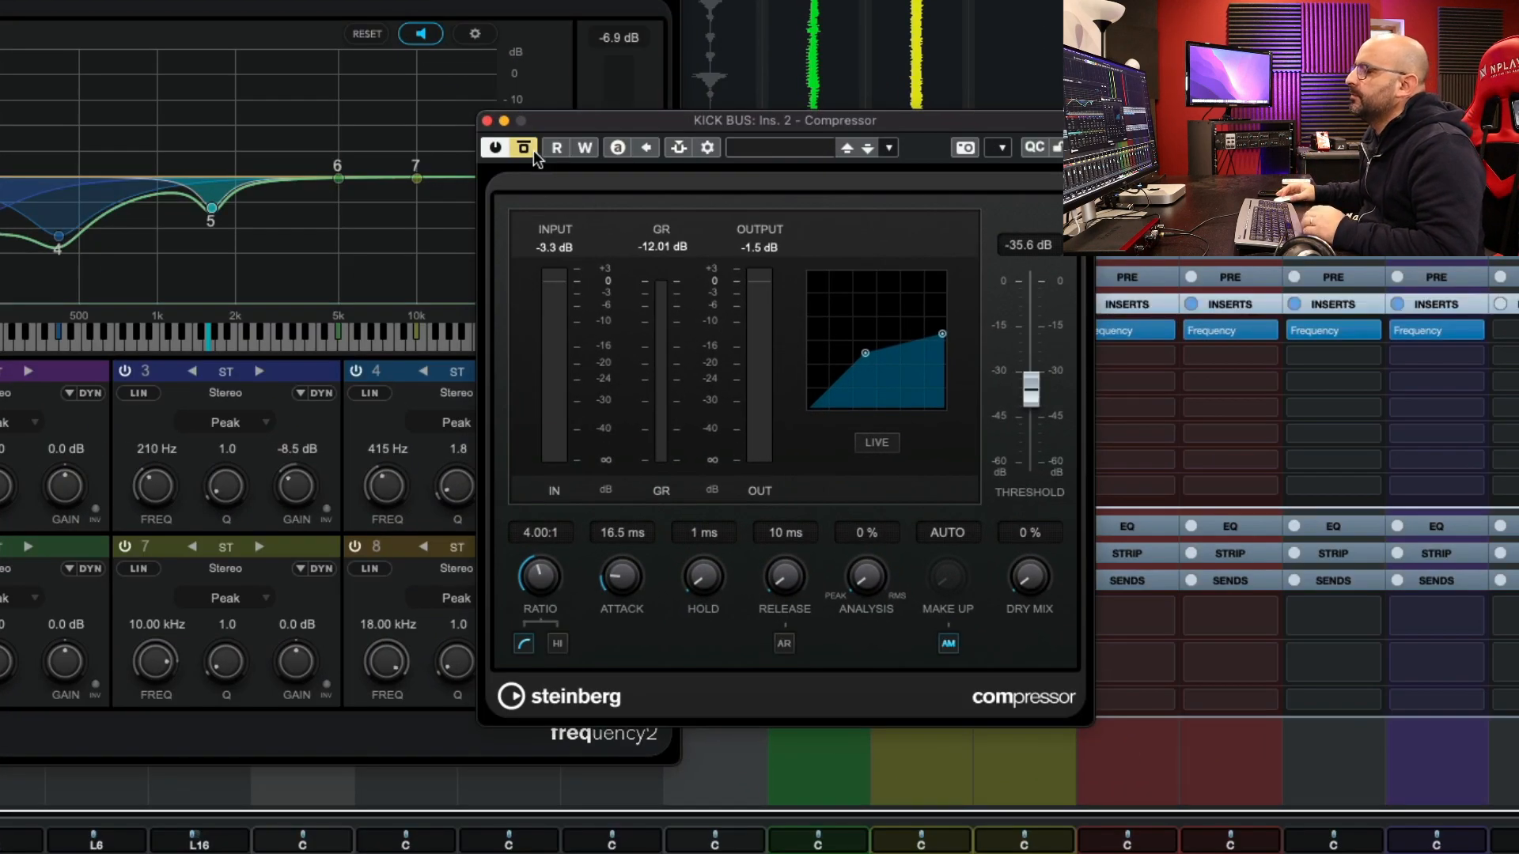
- Compare the soloed kick with the KICK BUS Compressor bypassed and active, leave the Compressor on, and stop playback
{"action": "left_click", "coordinate": [529, 148]}
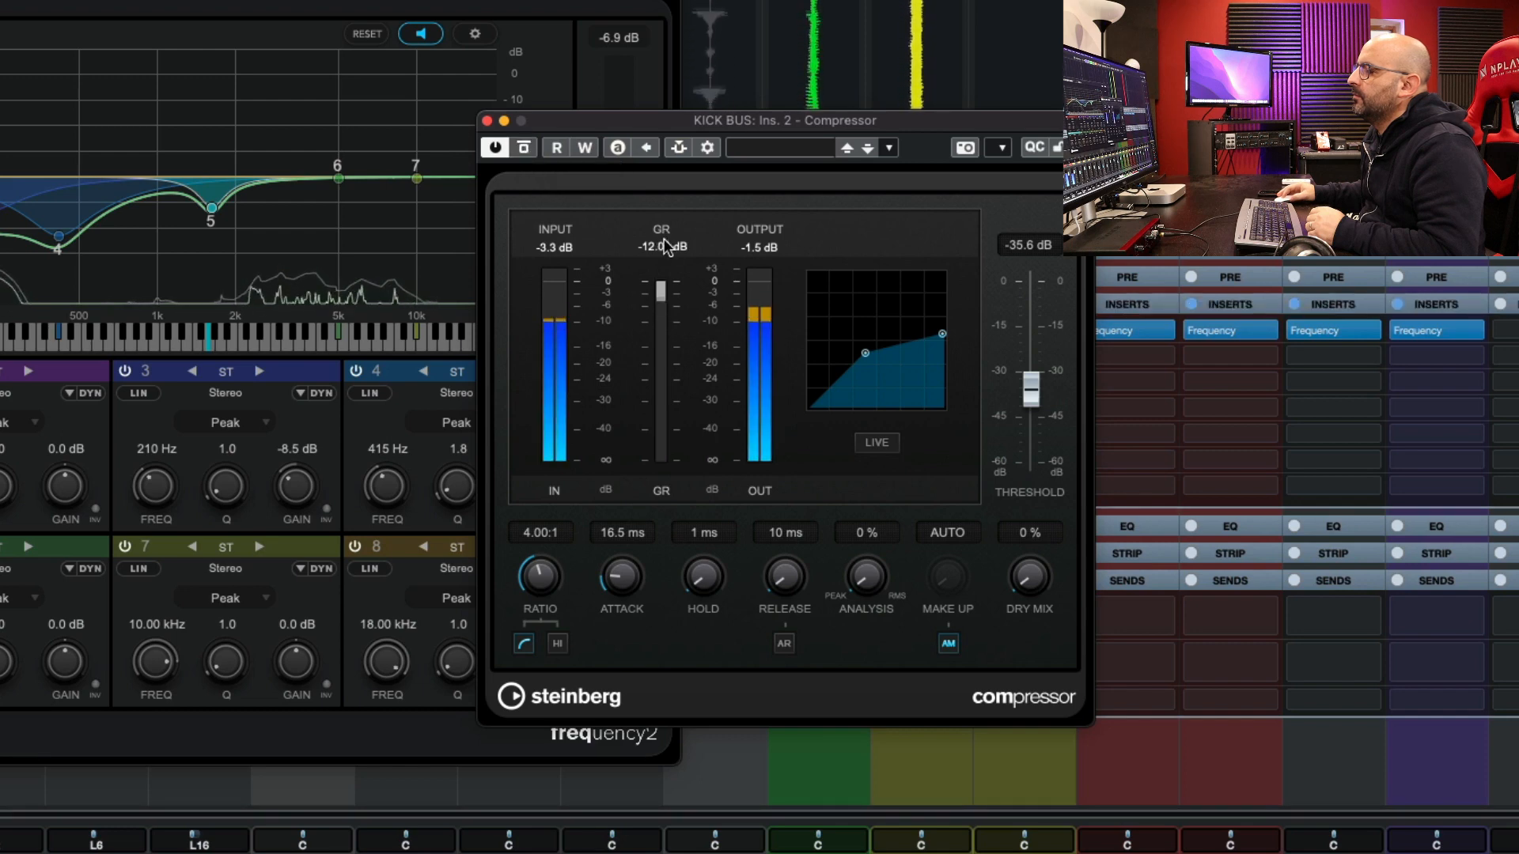
{"action": "left_click", "coordinate": [525, 148]}
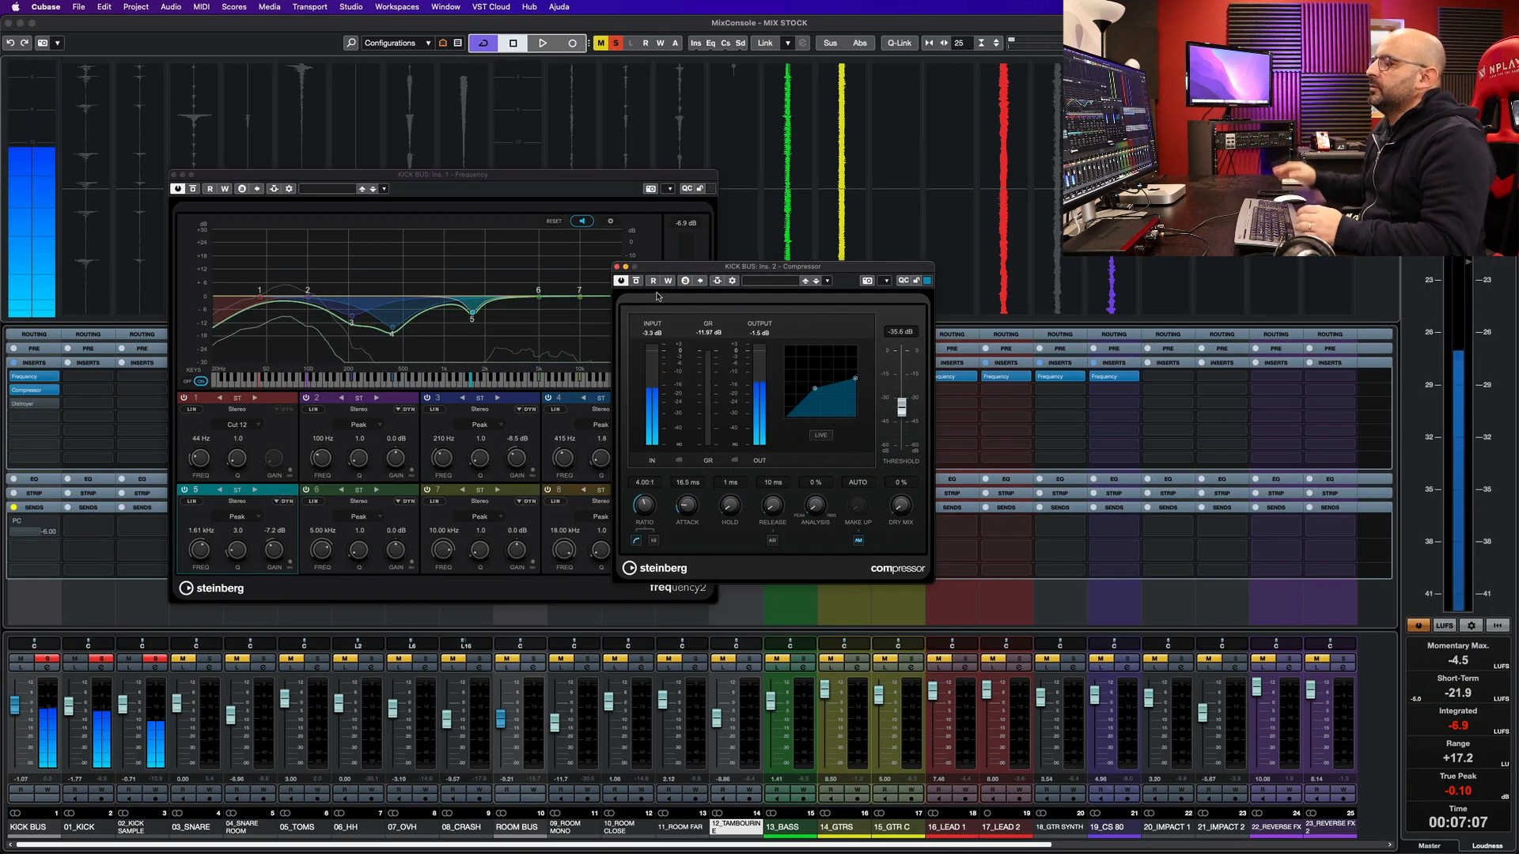
{"action": "key", "text": "space"}
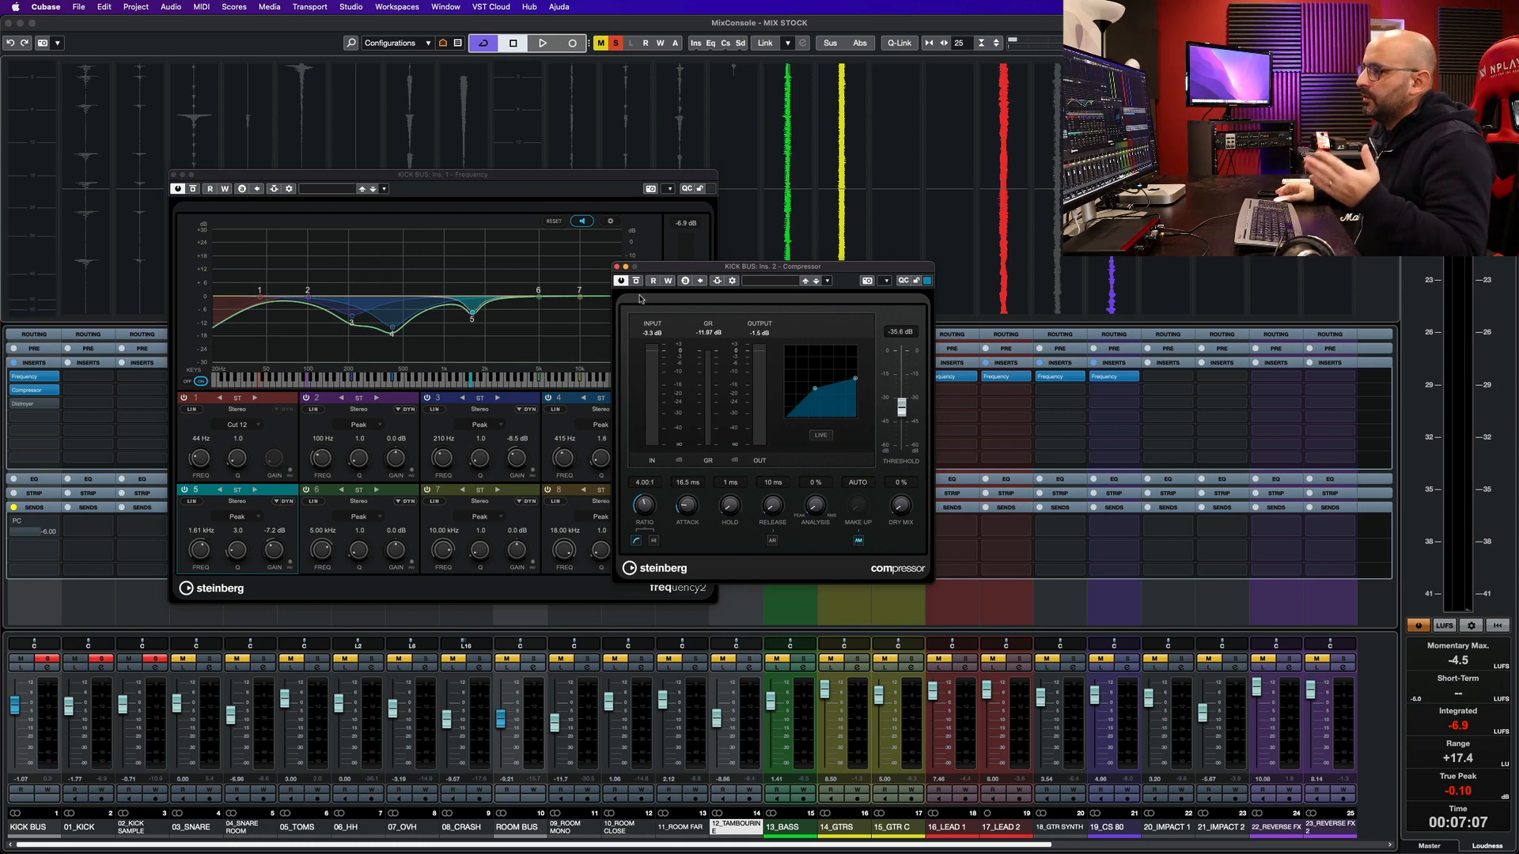
- Open the Distroyer on the KICK BUS and compare the kick with it bypassed and active, leaving it on
{"action": "left_click", "coordinate": [26, 405]}
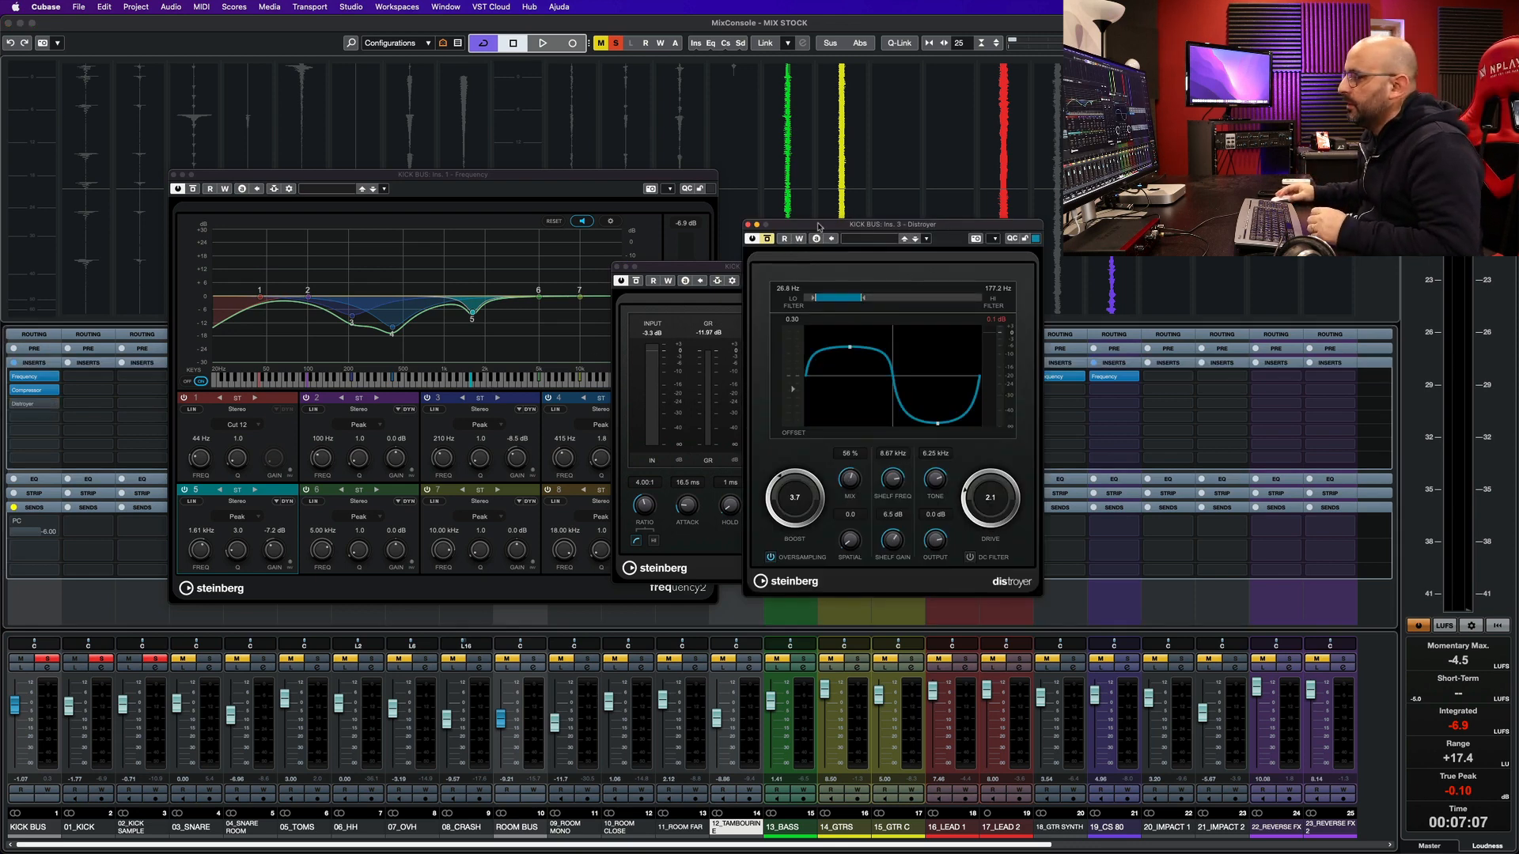
{"action": "left_click_drag", "start_coordinate": [819, 227], "coordinate": [732, 212]}
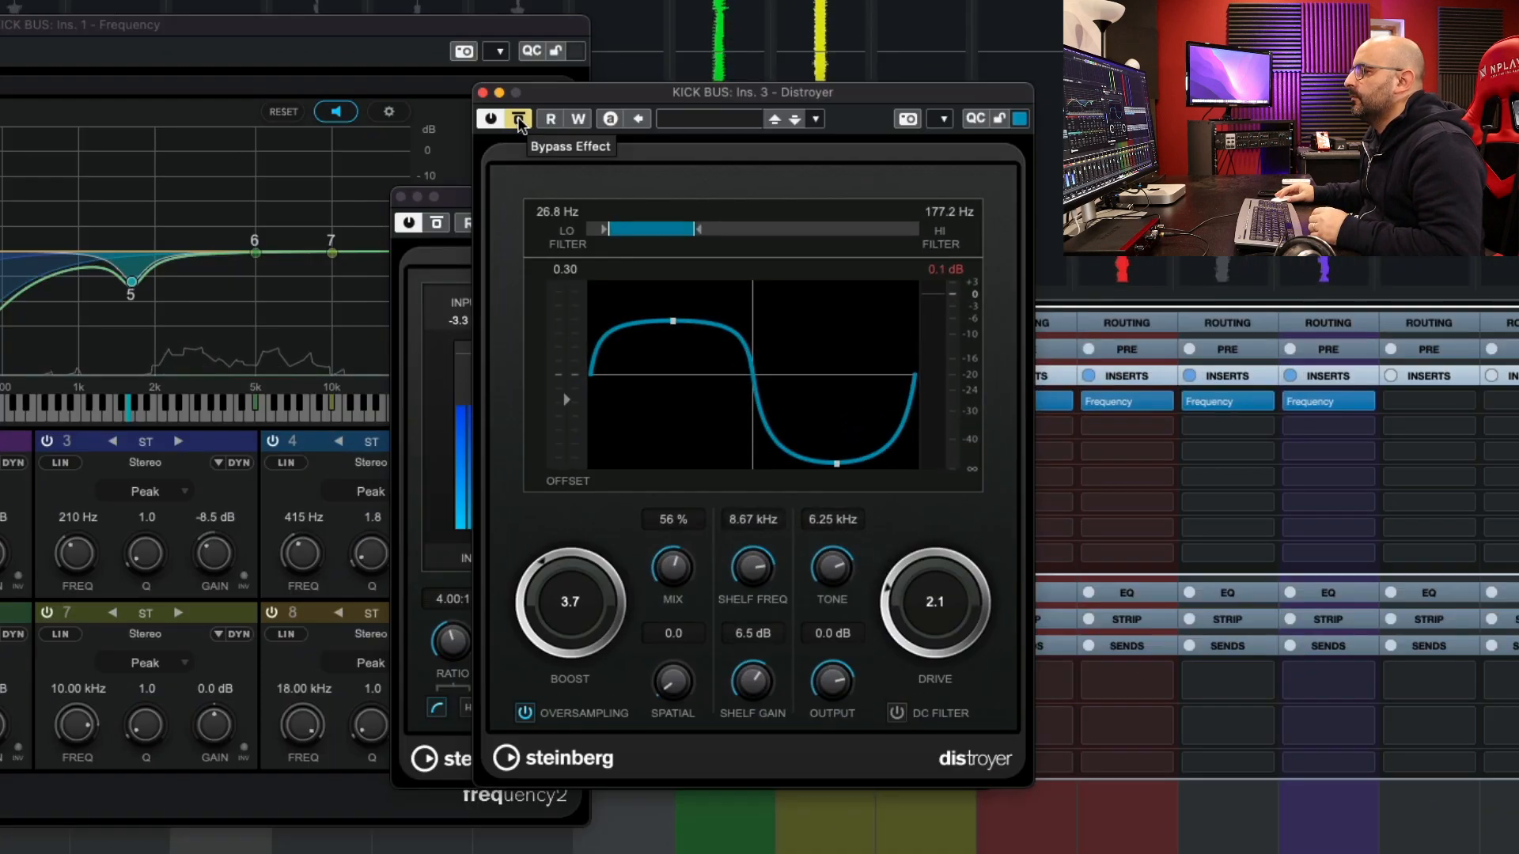
{"action": "left_click", "coordinate": [518, 119]}
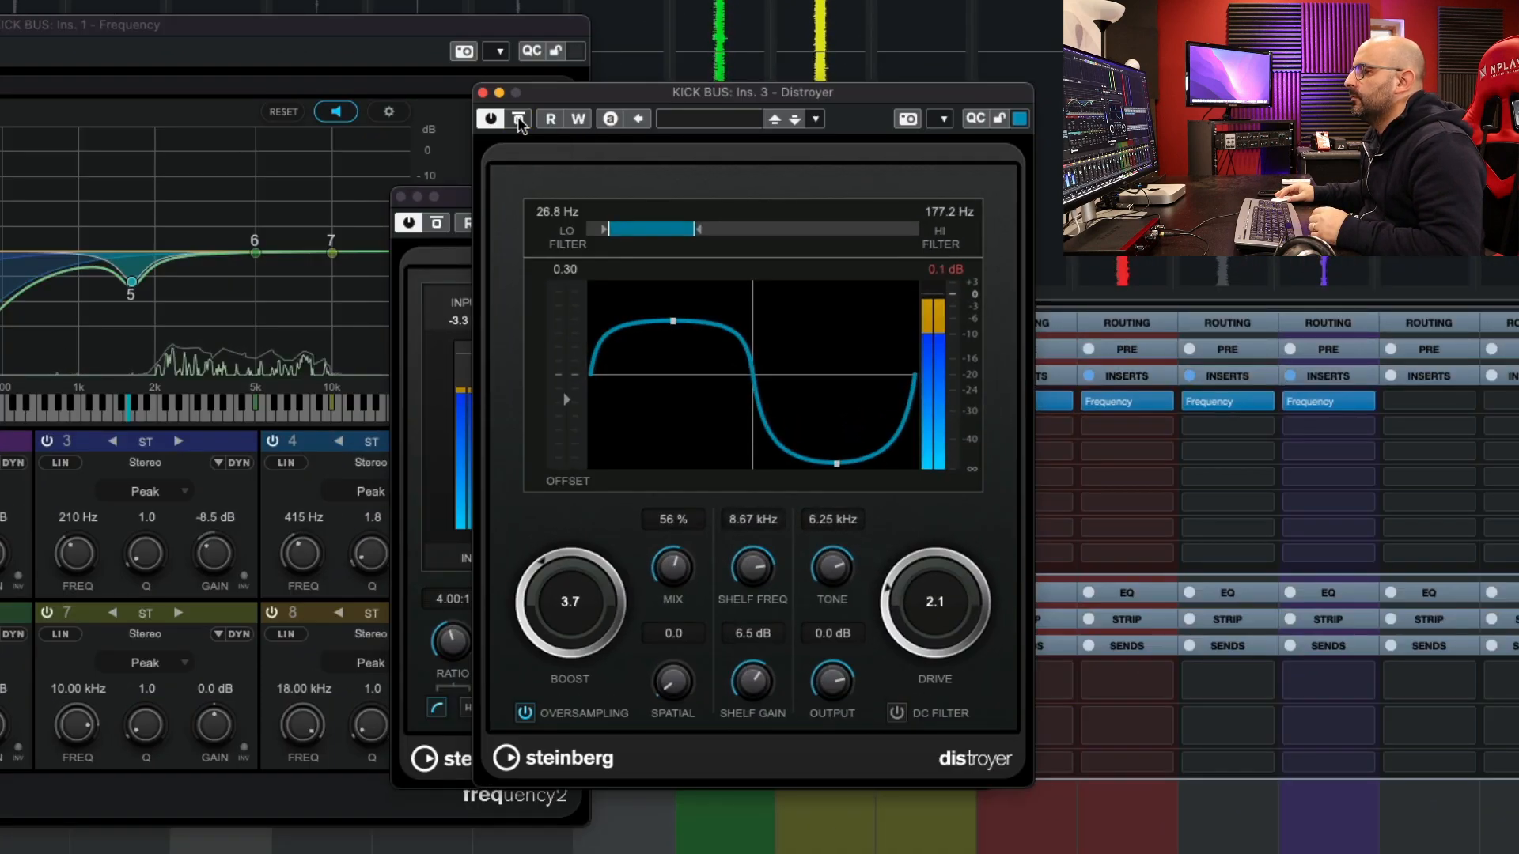
{"action": "left_click", "coordinate": [518, 119]}
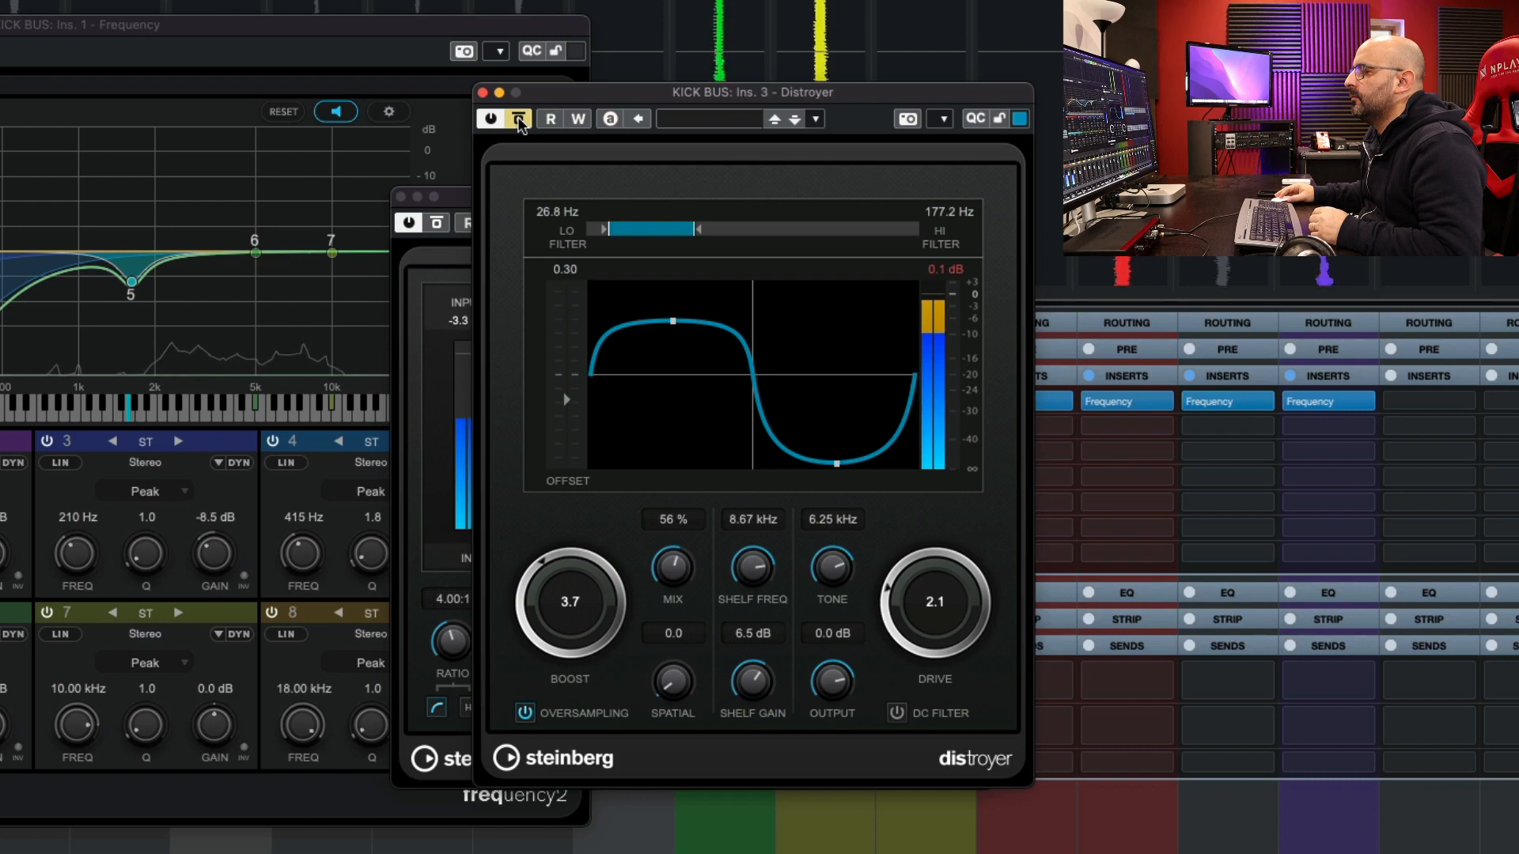
{"action": "left_click", "coordinate": [518, 118]}
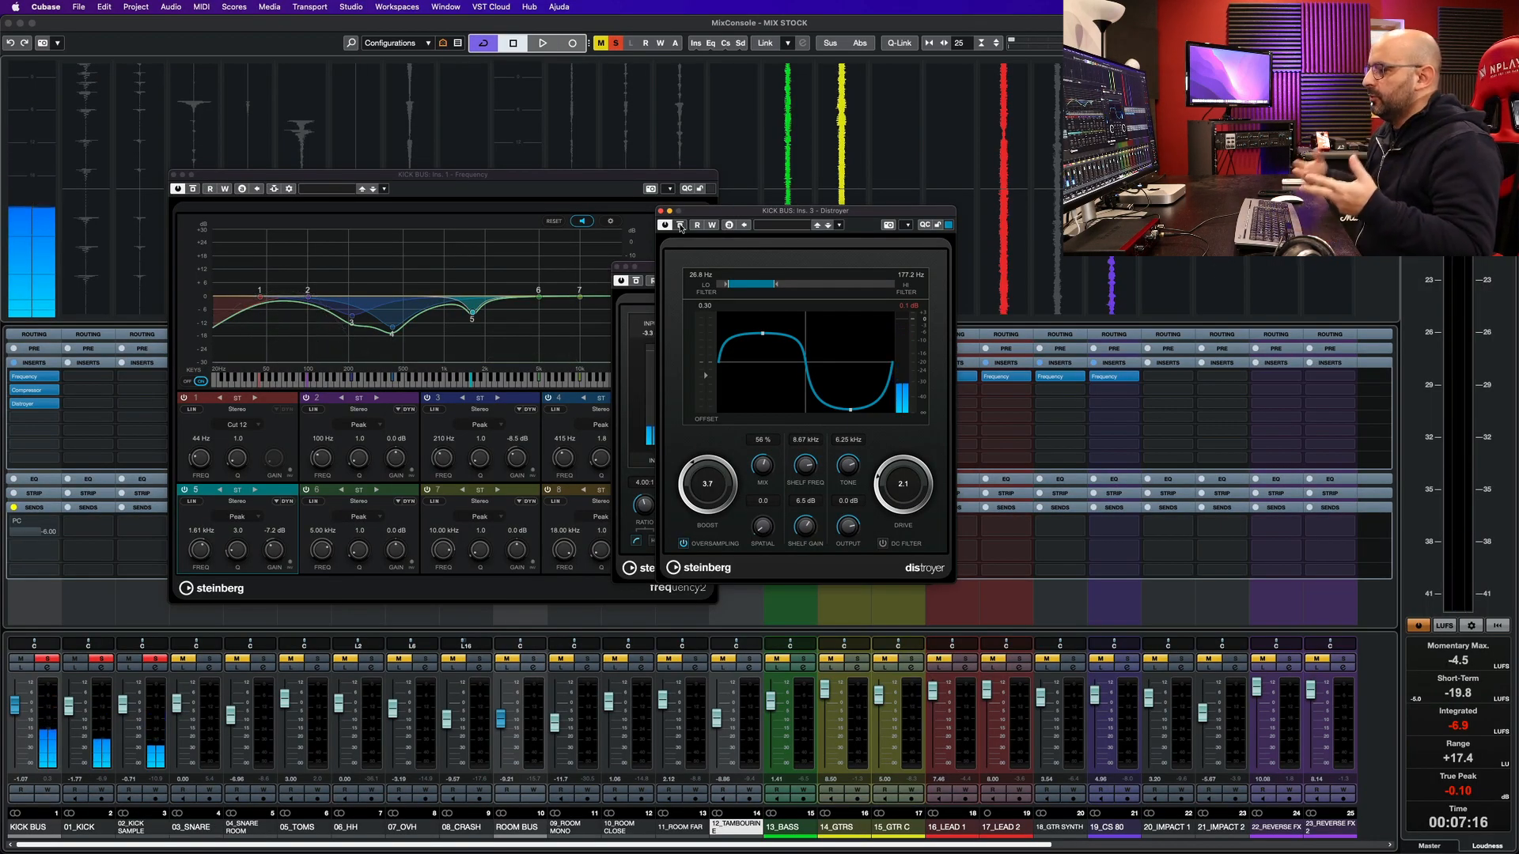
{"action": "key", "text": "space"}
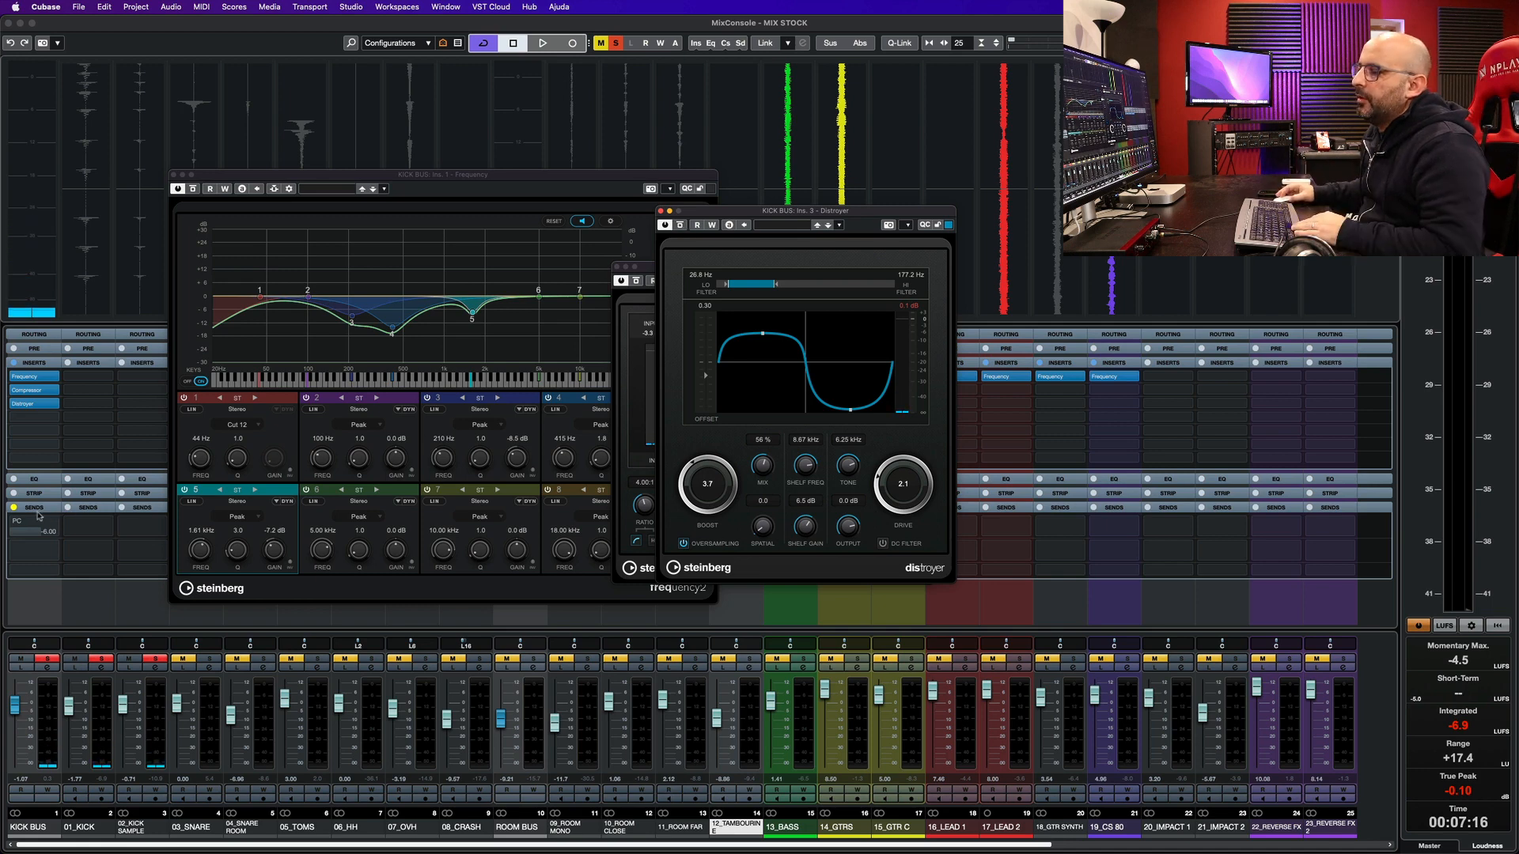
- Compare the soloed kick with the KICK BUS sends active and bypassed, leave the sends active, and stop playback
{"action": "left_click", "coordinate": [13, 509]}
{"action": "key", "text": "space"}
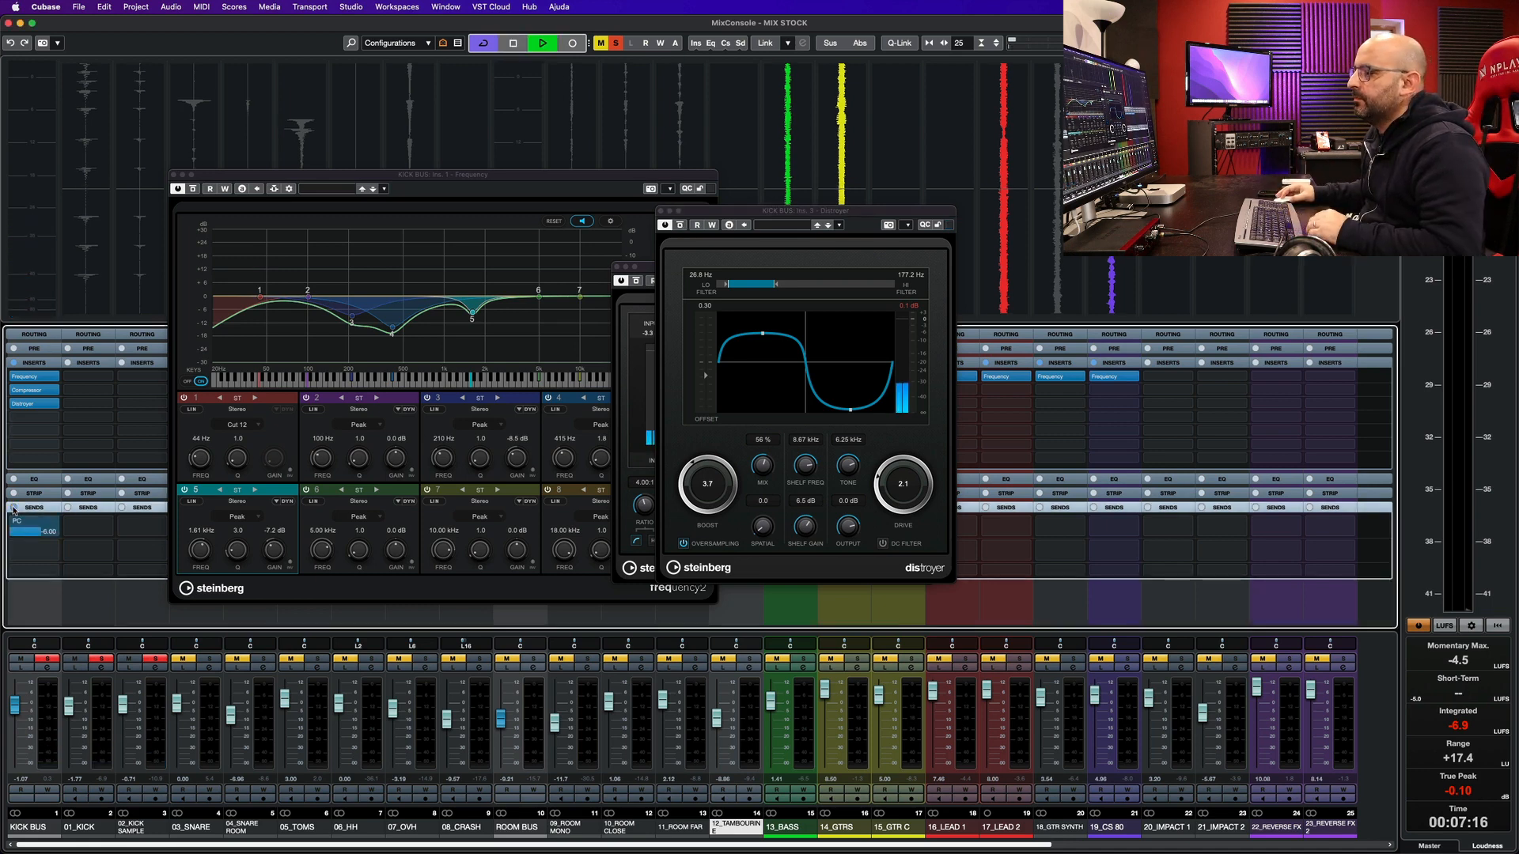
{"action": "left_click", "coordinate": [13, 508]}
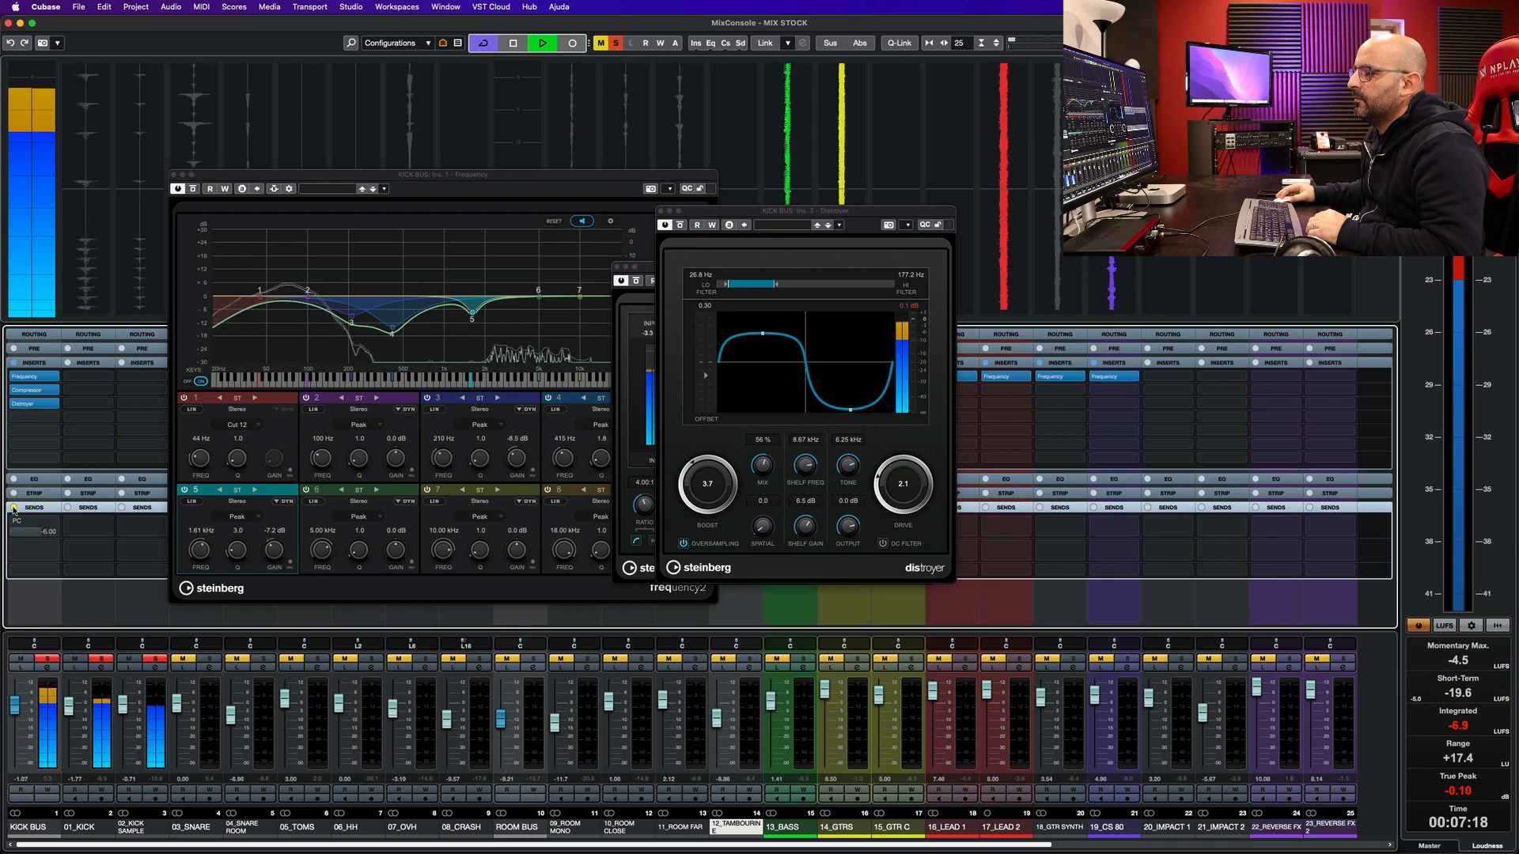
{"action": "left_click", "coordinate": [13, 508]}
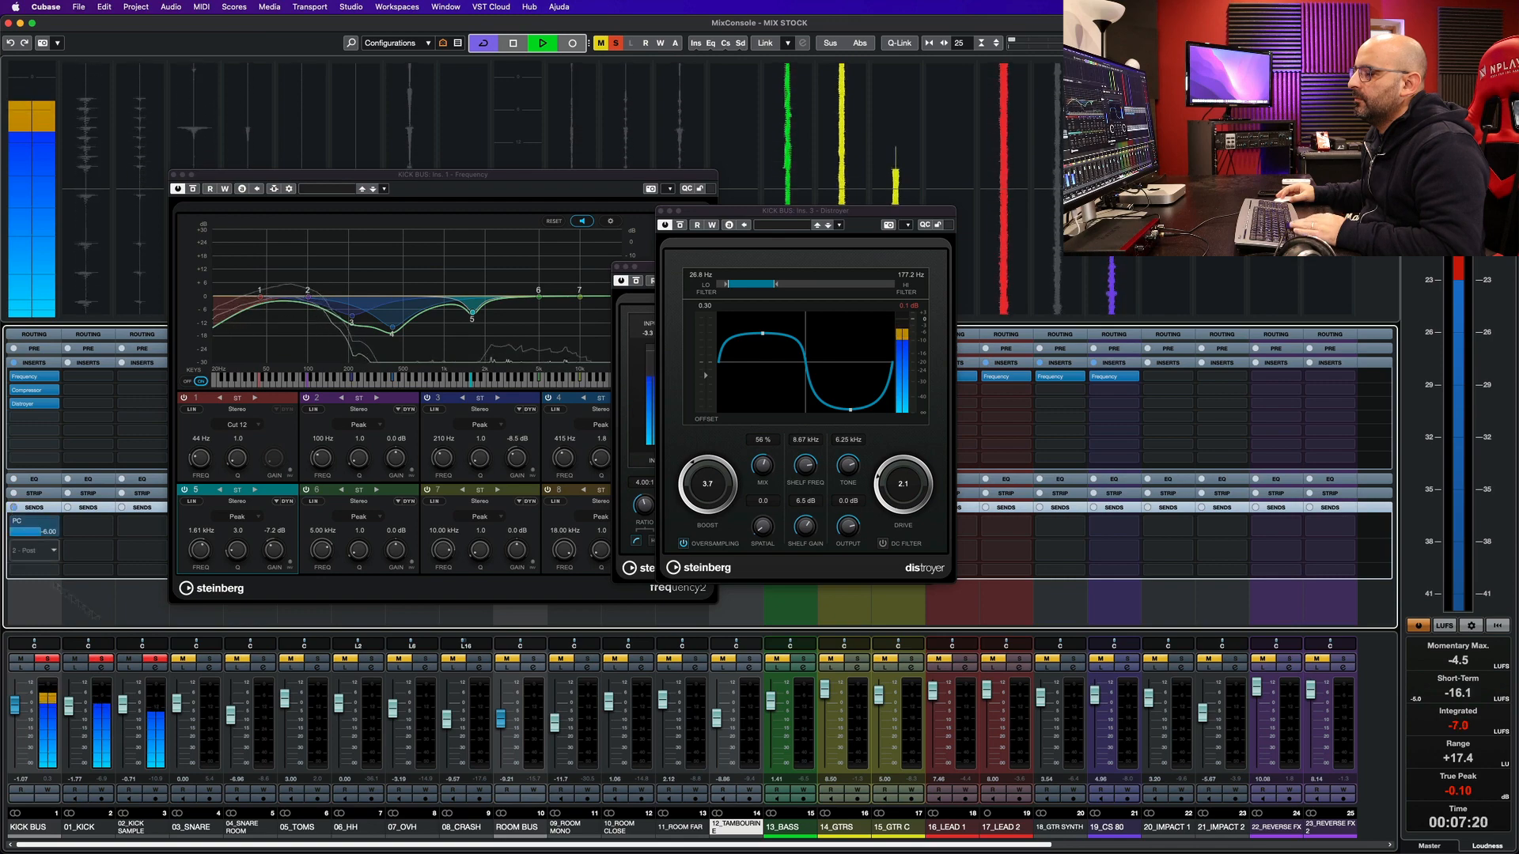
{"action": "key", "text": "space"}
- Open the VintageCompressor on the PC channel and listen to the parallel compression on the soloed kick
{"action": "scroll", "coordinate": [873, 808], "scroll_direction": "right", "scroll_amount": 8}
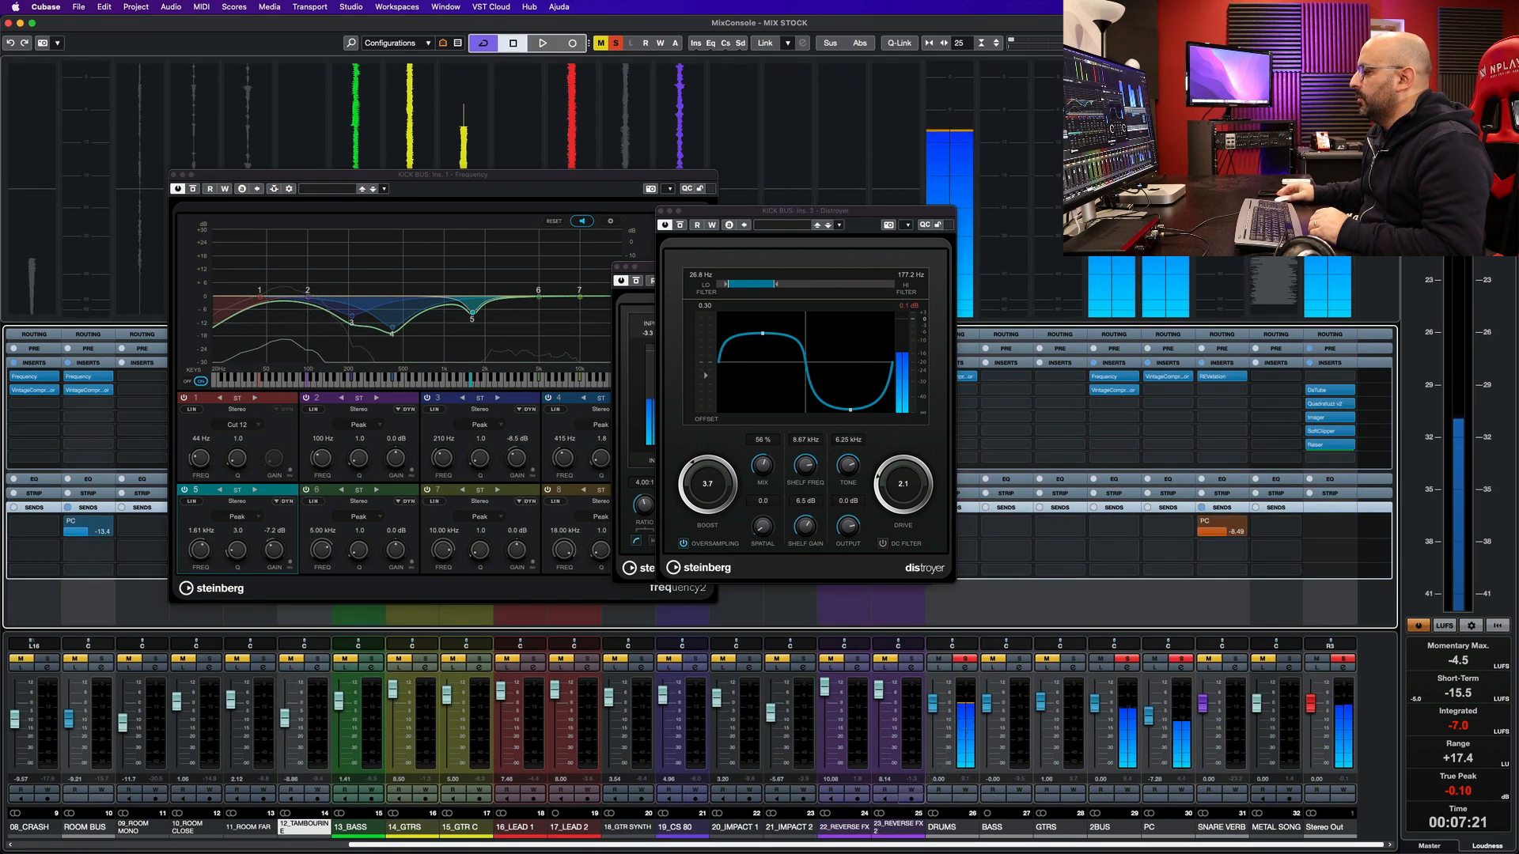
{"action": "left_click", "coordinate": [1167, 377]}
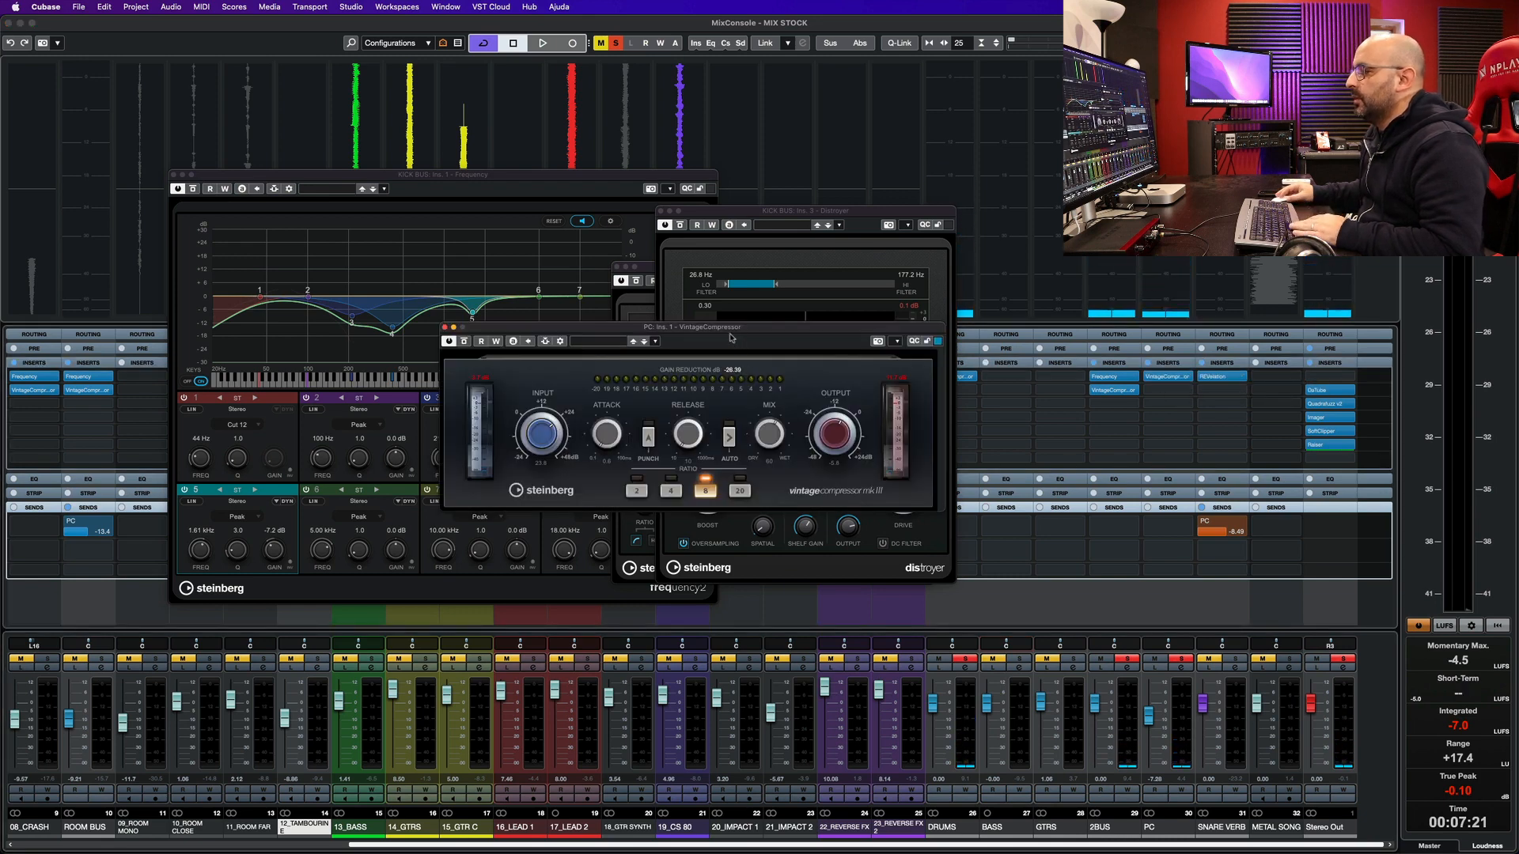
{"action": "key", "text": "space"}
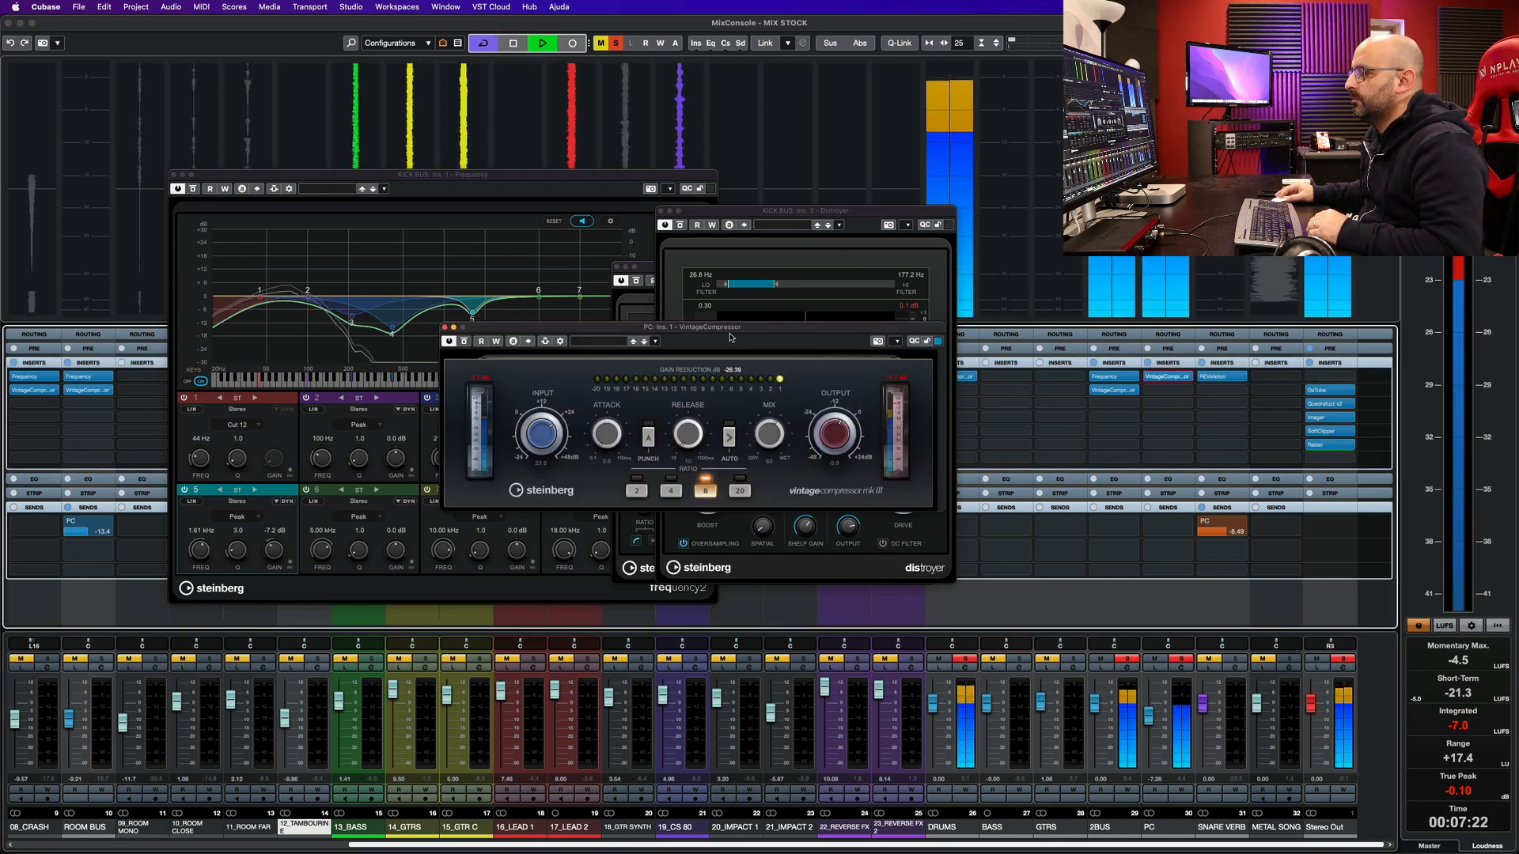
{"action": "key", "text": "space"}
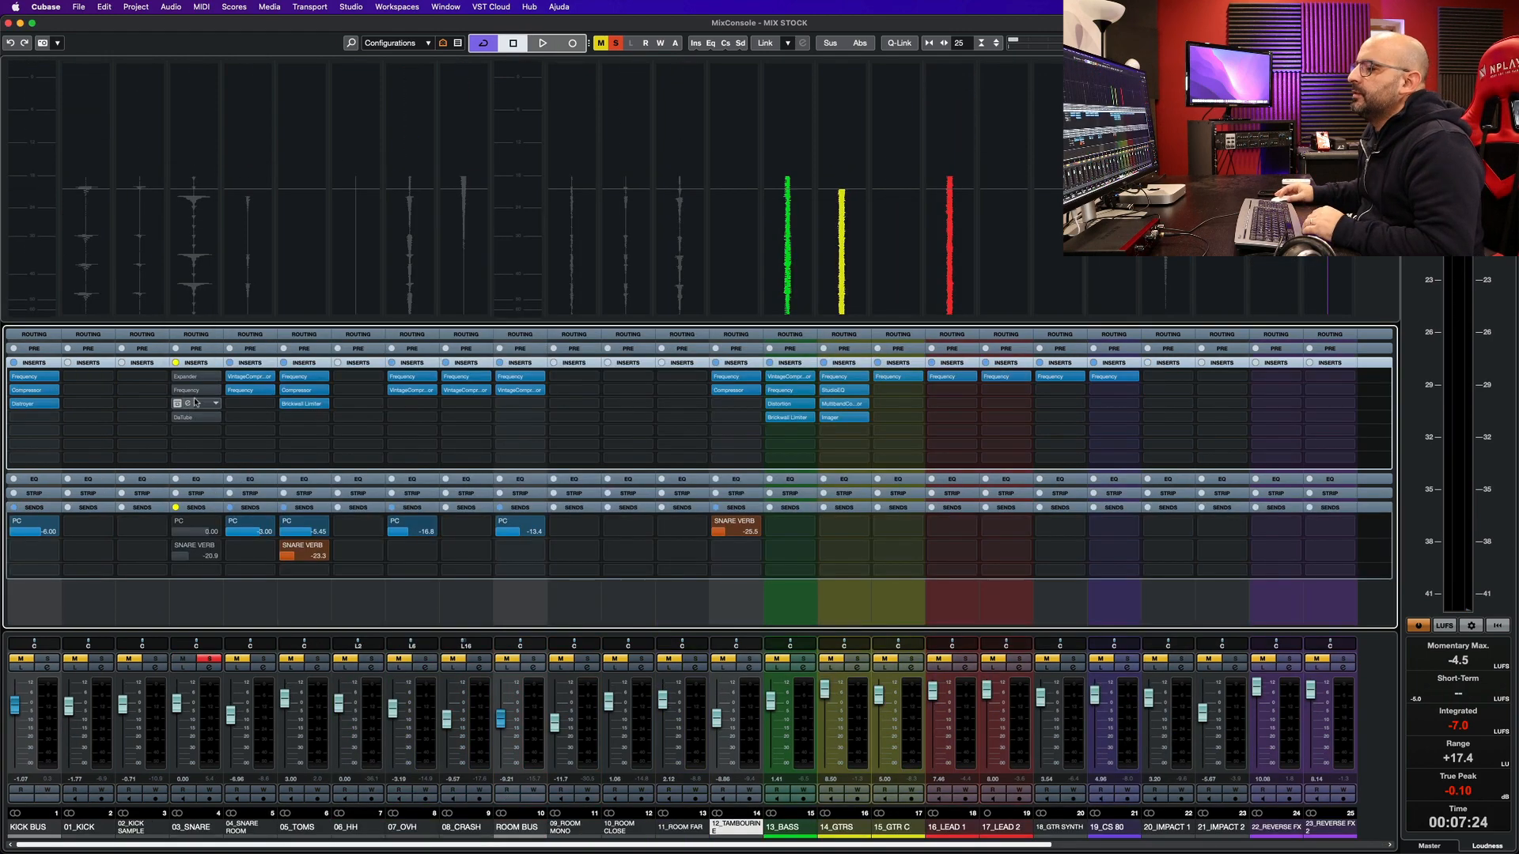
- Audition the soloed 03_SNARE without processing, open its Expander, and listen again with the Expander taken out of bypass
{"action": "key", "text": "space"}
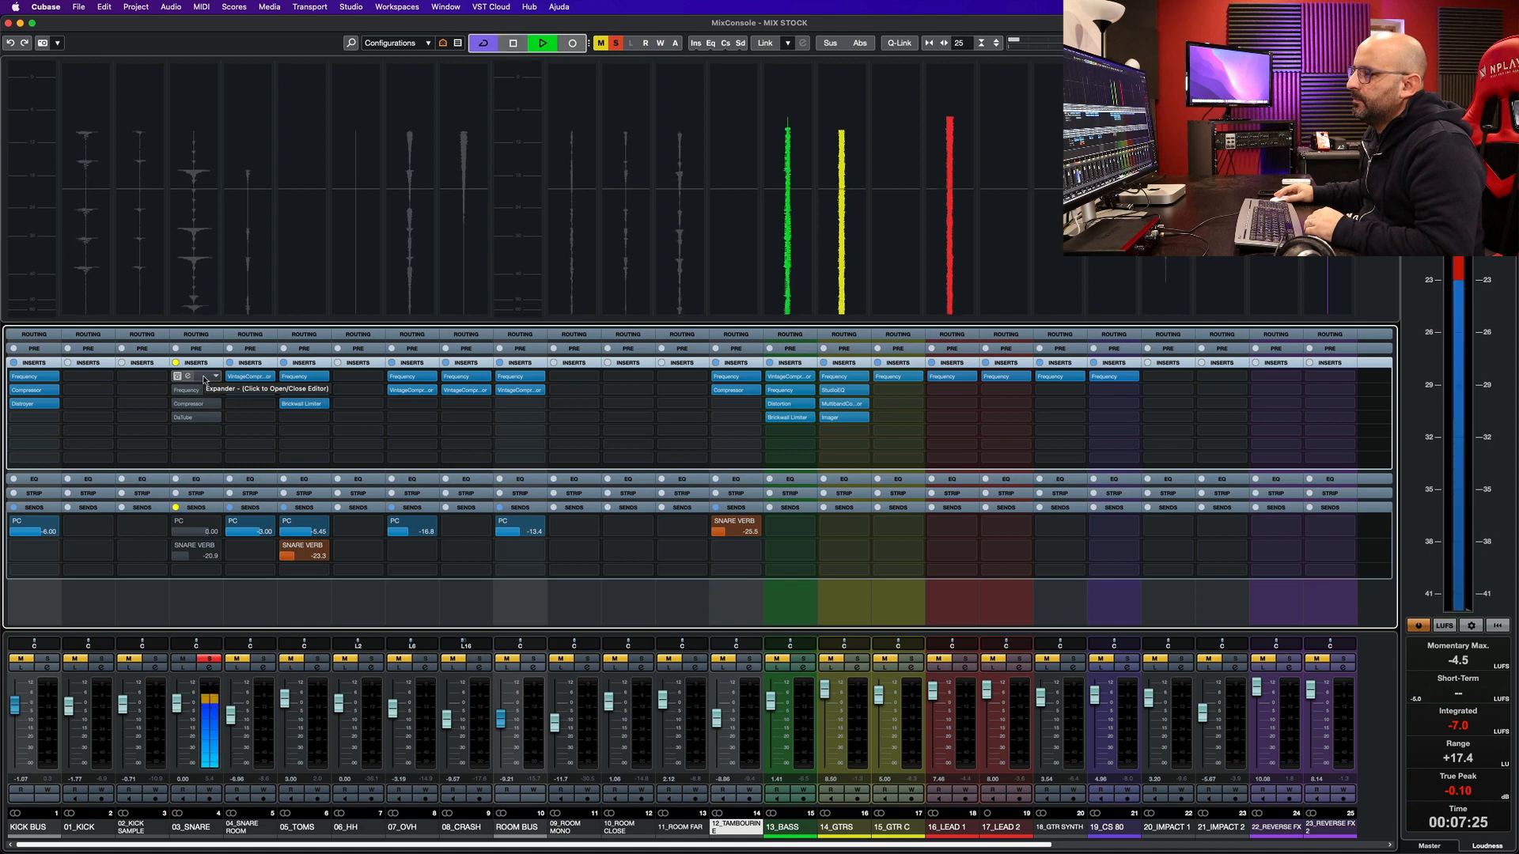
{"action": "left_click", "coordinate": [195, 380]}
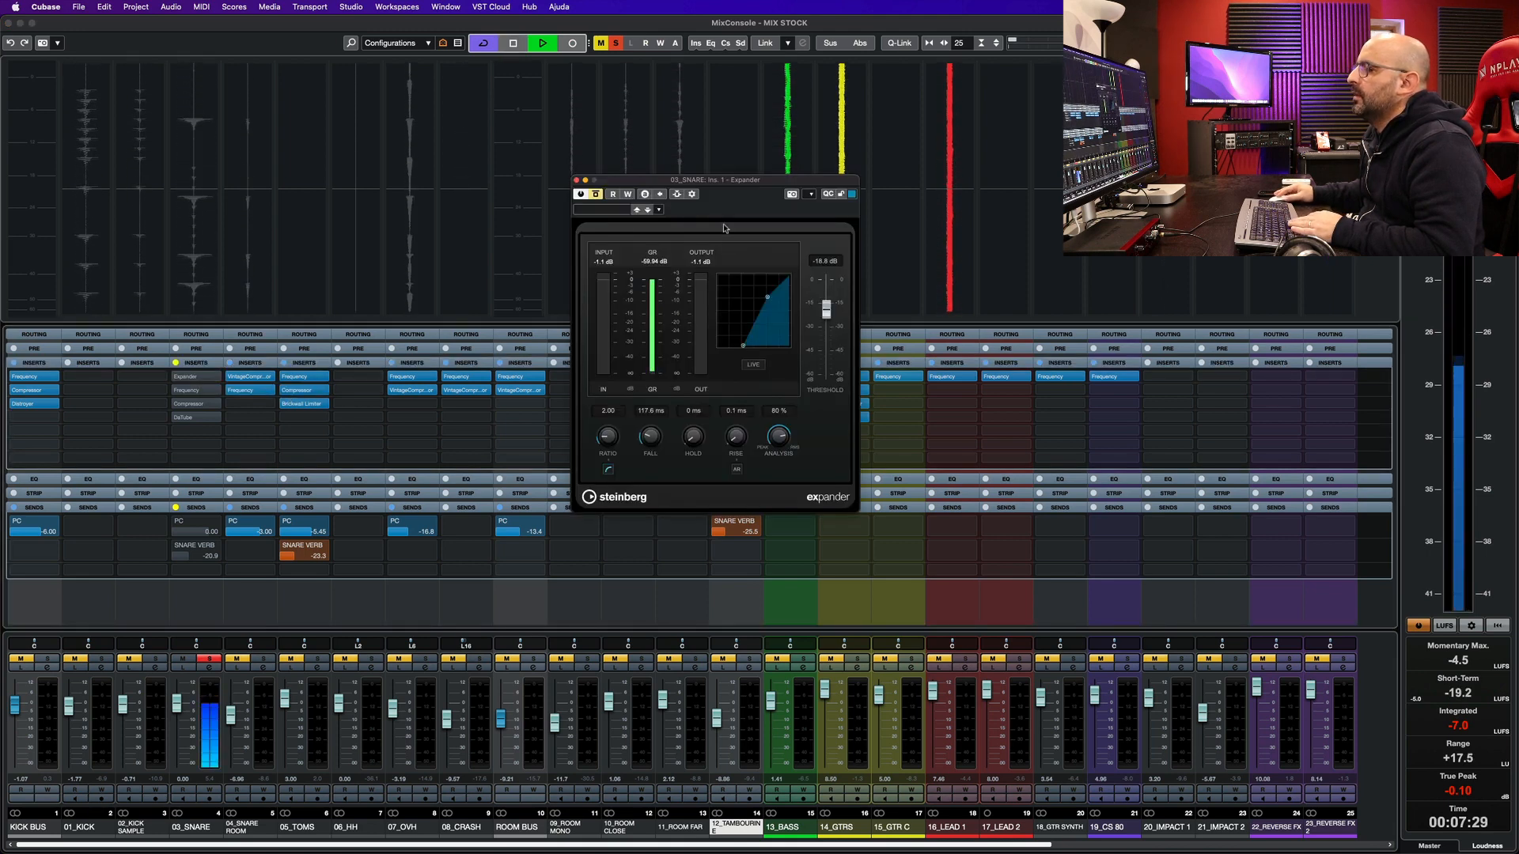
{"action": "key", "text": "space"}
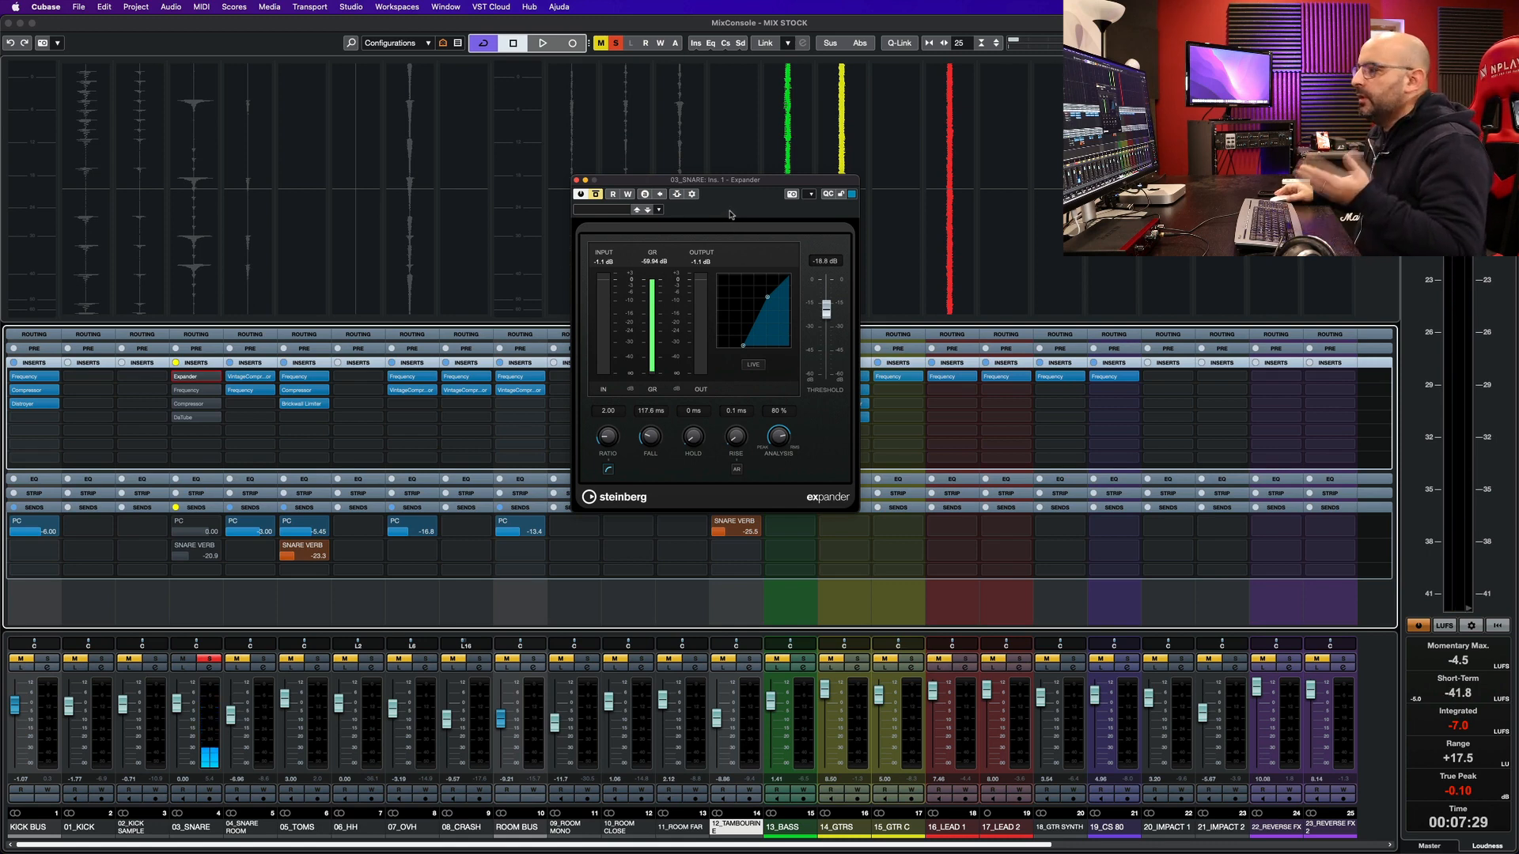
{"action": "left_click", "coordinate": [597, 194]}
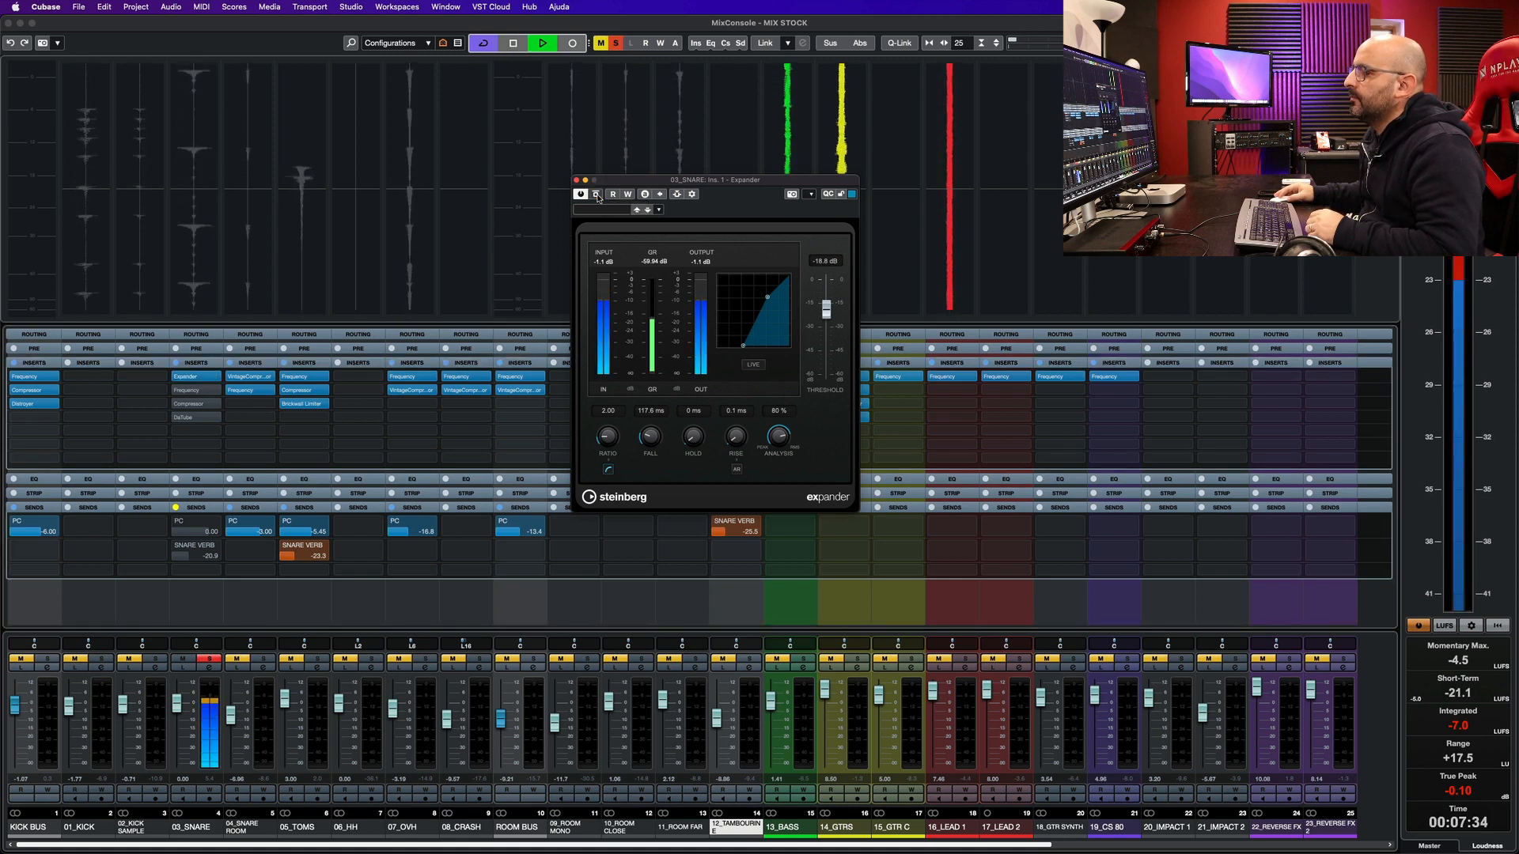
{"action": "left_click", "coordinate": [598, 196]}
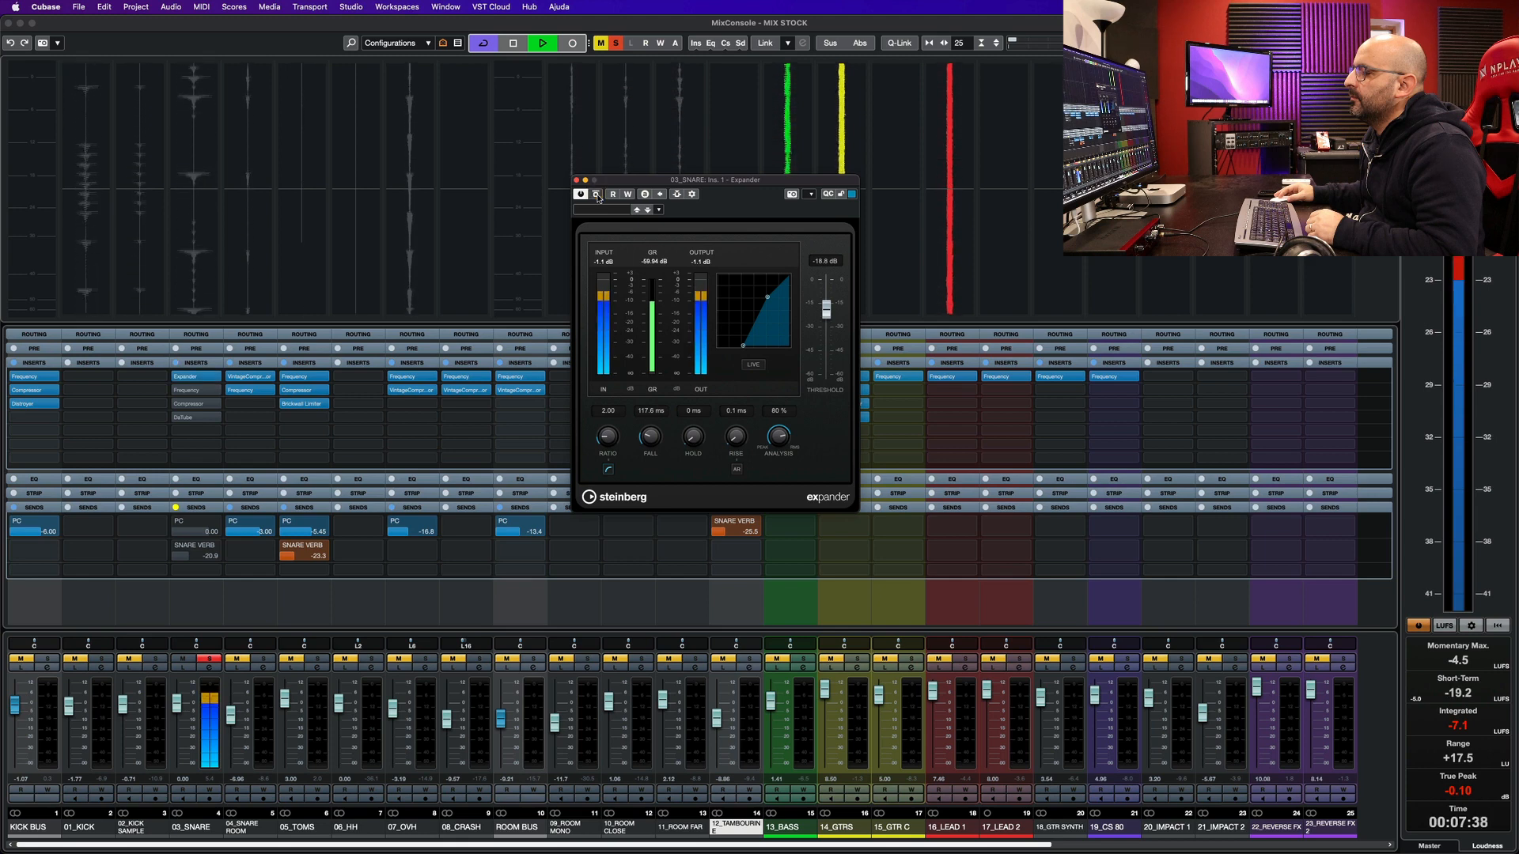
{"action": "key", "text": "space"}
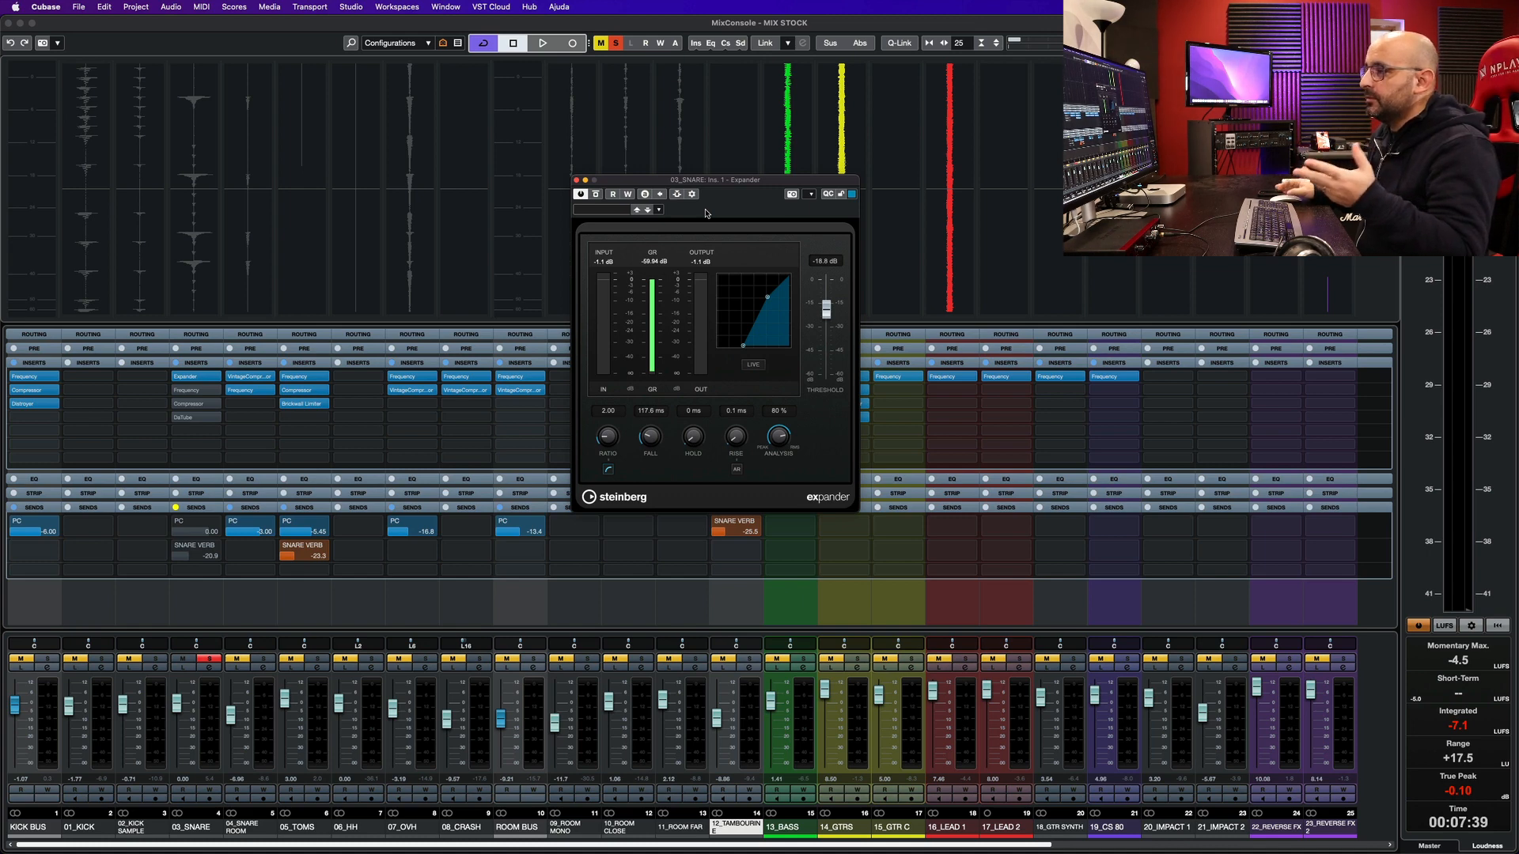
- Open the Frequency EQ on 03_SNARE and audition the snare with the EQ taken out of bypass
{"action": "left_click", "coordinate": [196, 390]}
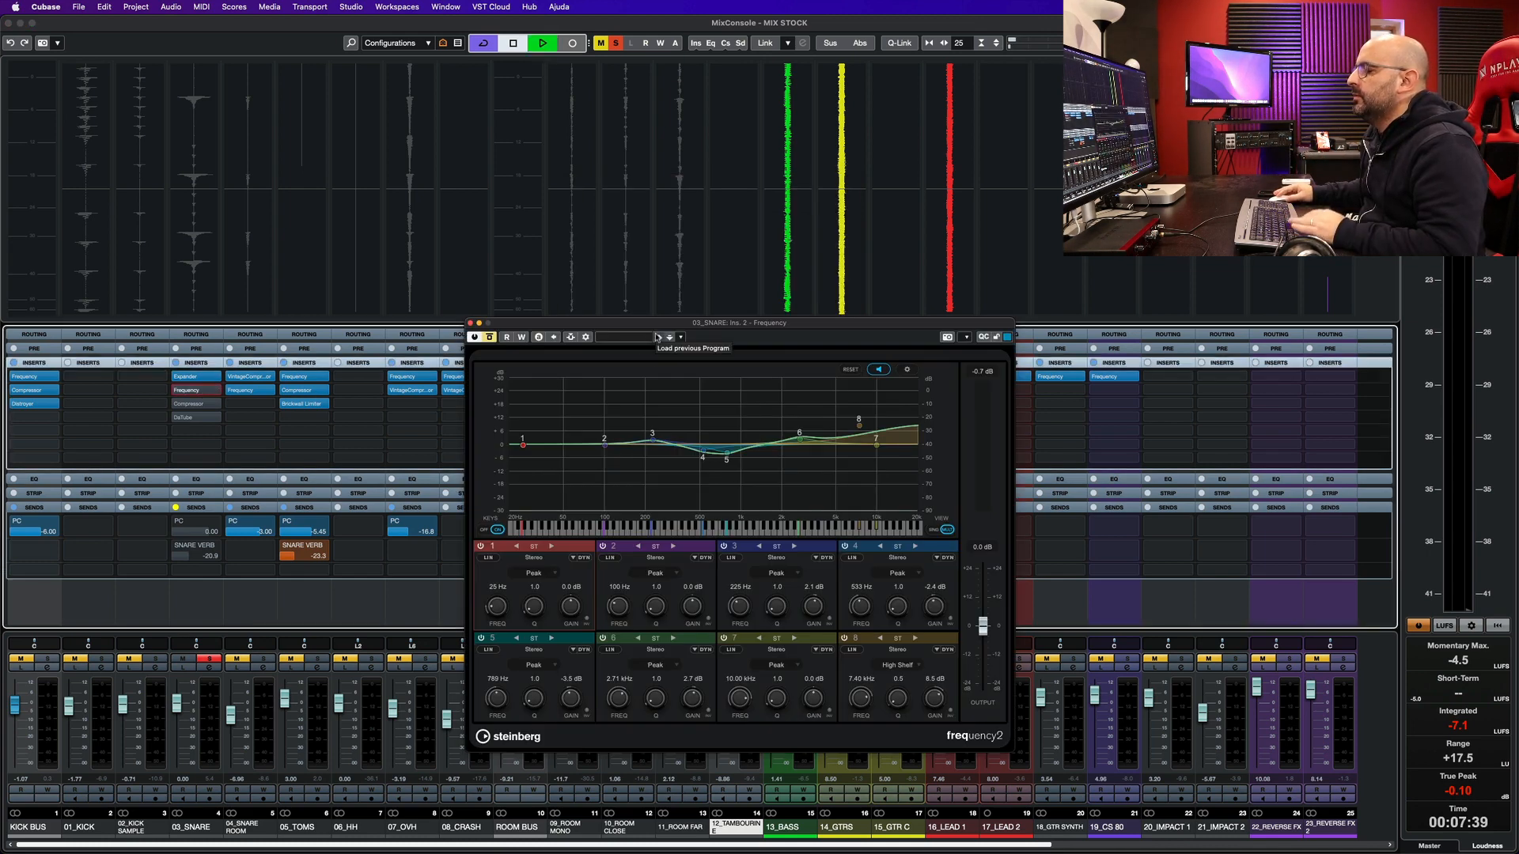
{"action": "key", "text": "space"}
{"action": "left_click", "coordinate": [491, 339]}
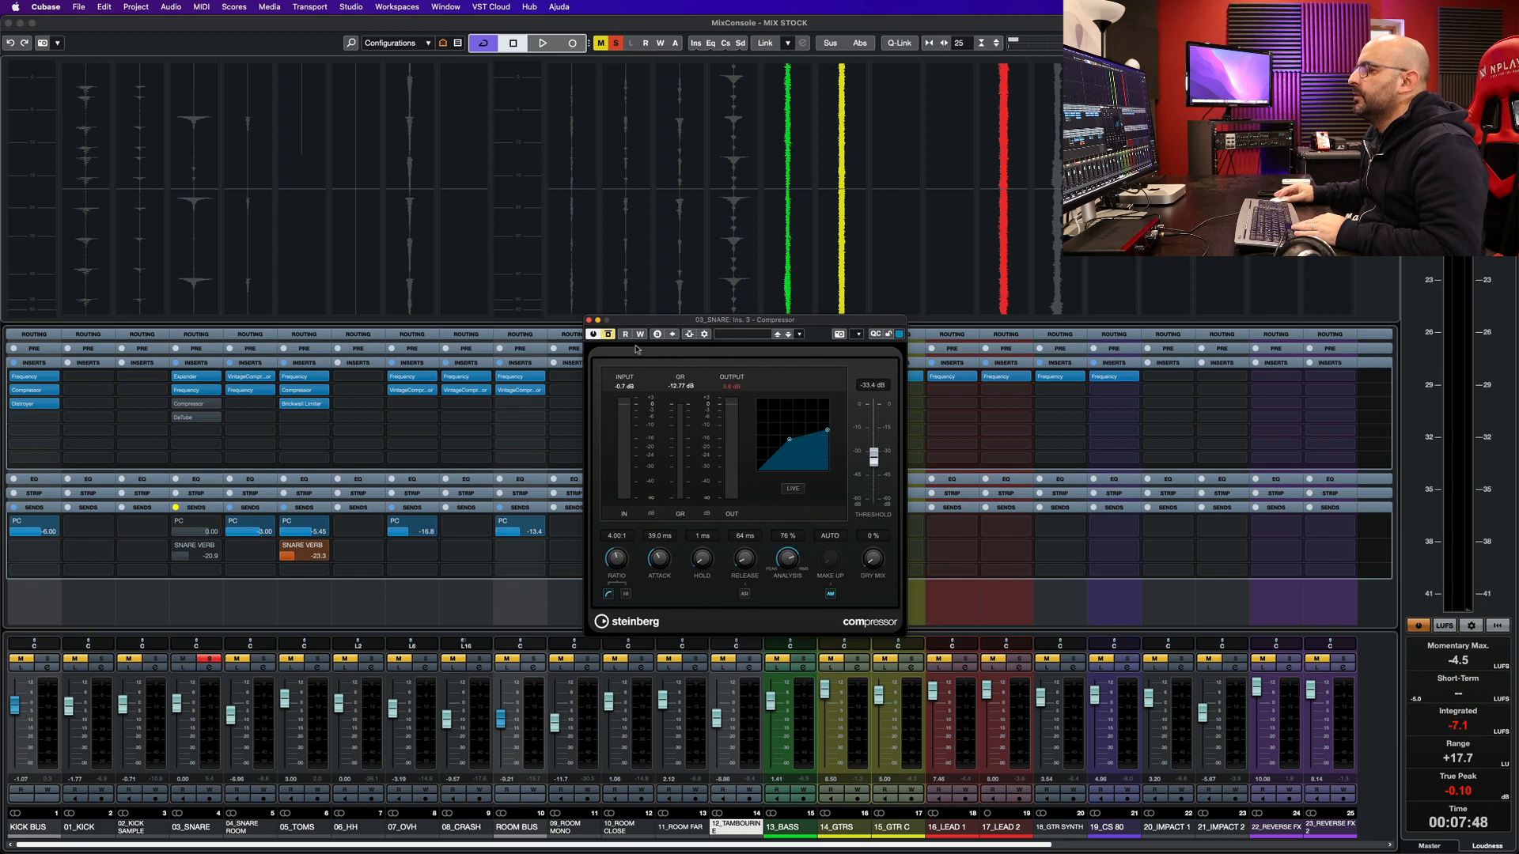
- Listen to the snare with the 03_SNARE Compressor bypassed and active, leave it on, and close its editor
{"action": "key", "text": "space"}
{"action": "left_click", "coordinate": [608, 334]}
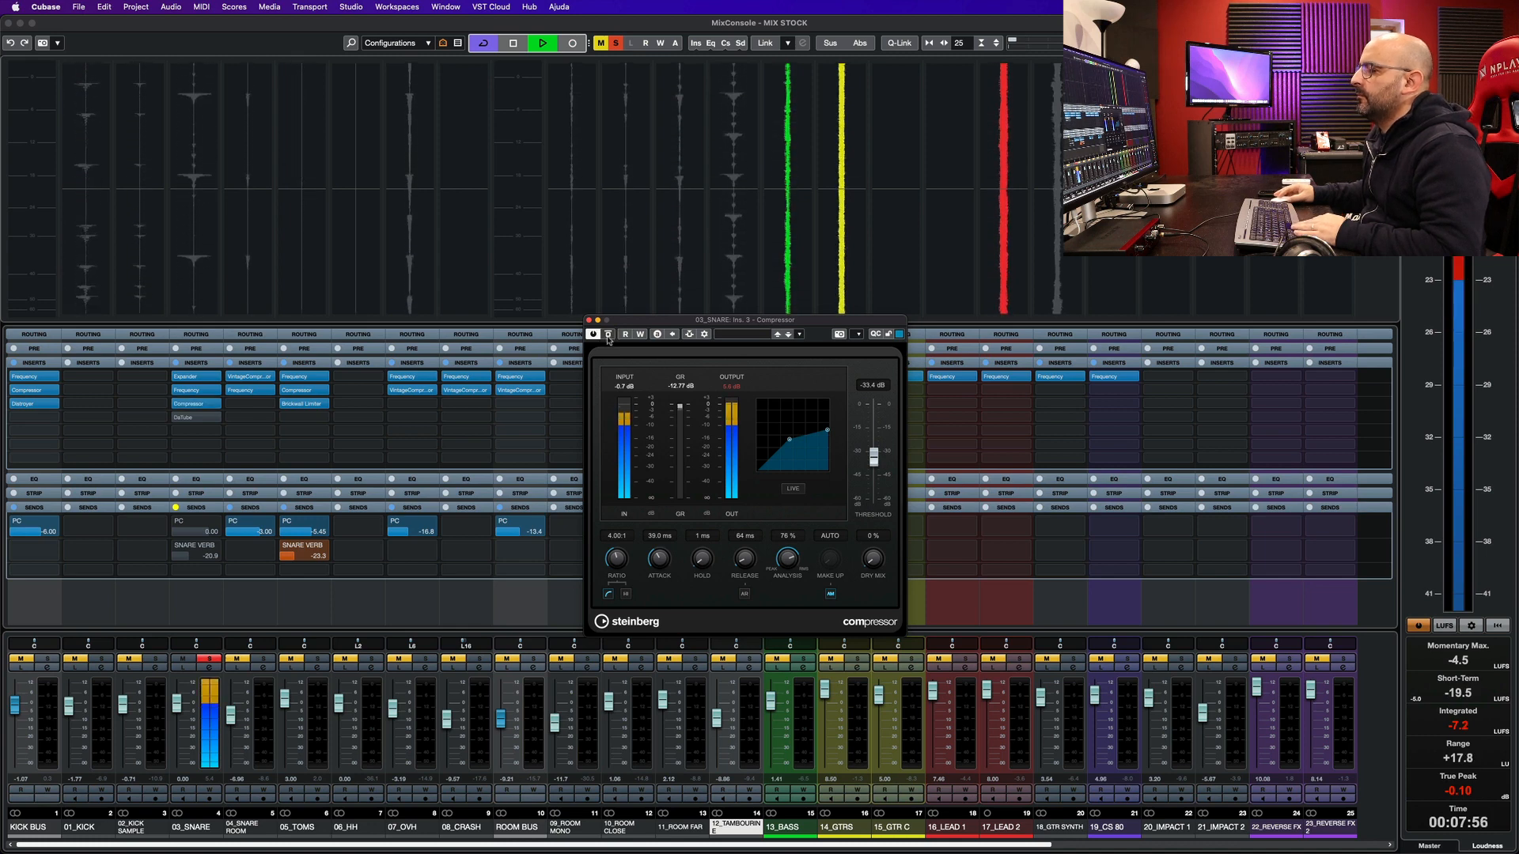
{"action": "key", "text": "space"}
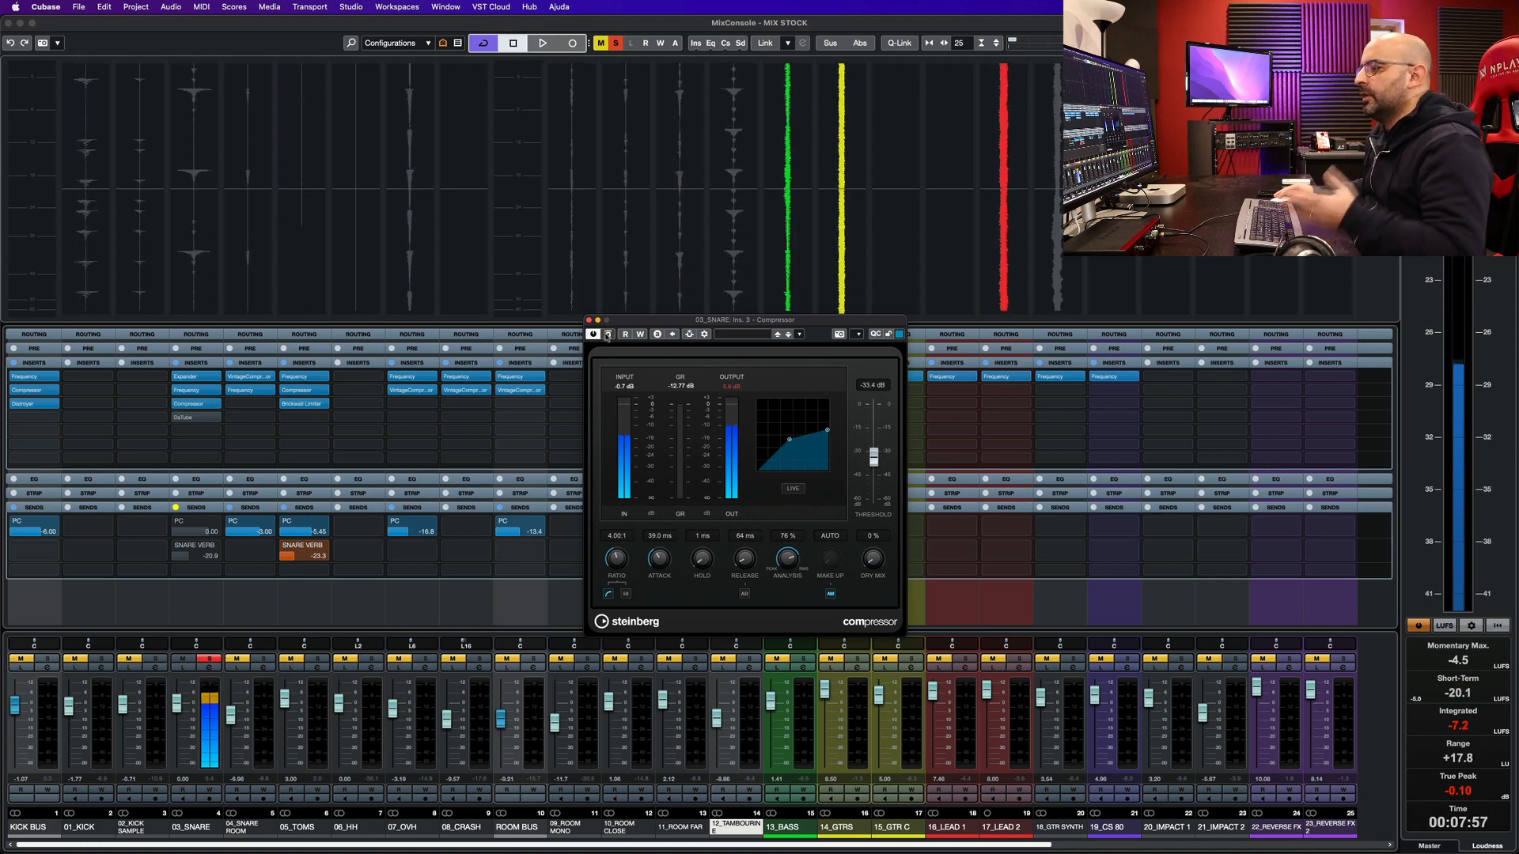
{"action": "left_click", "coordinate": [196, 403]}
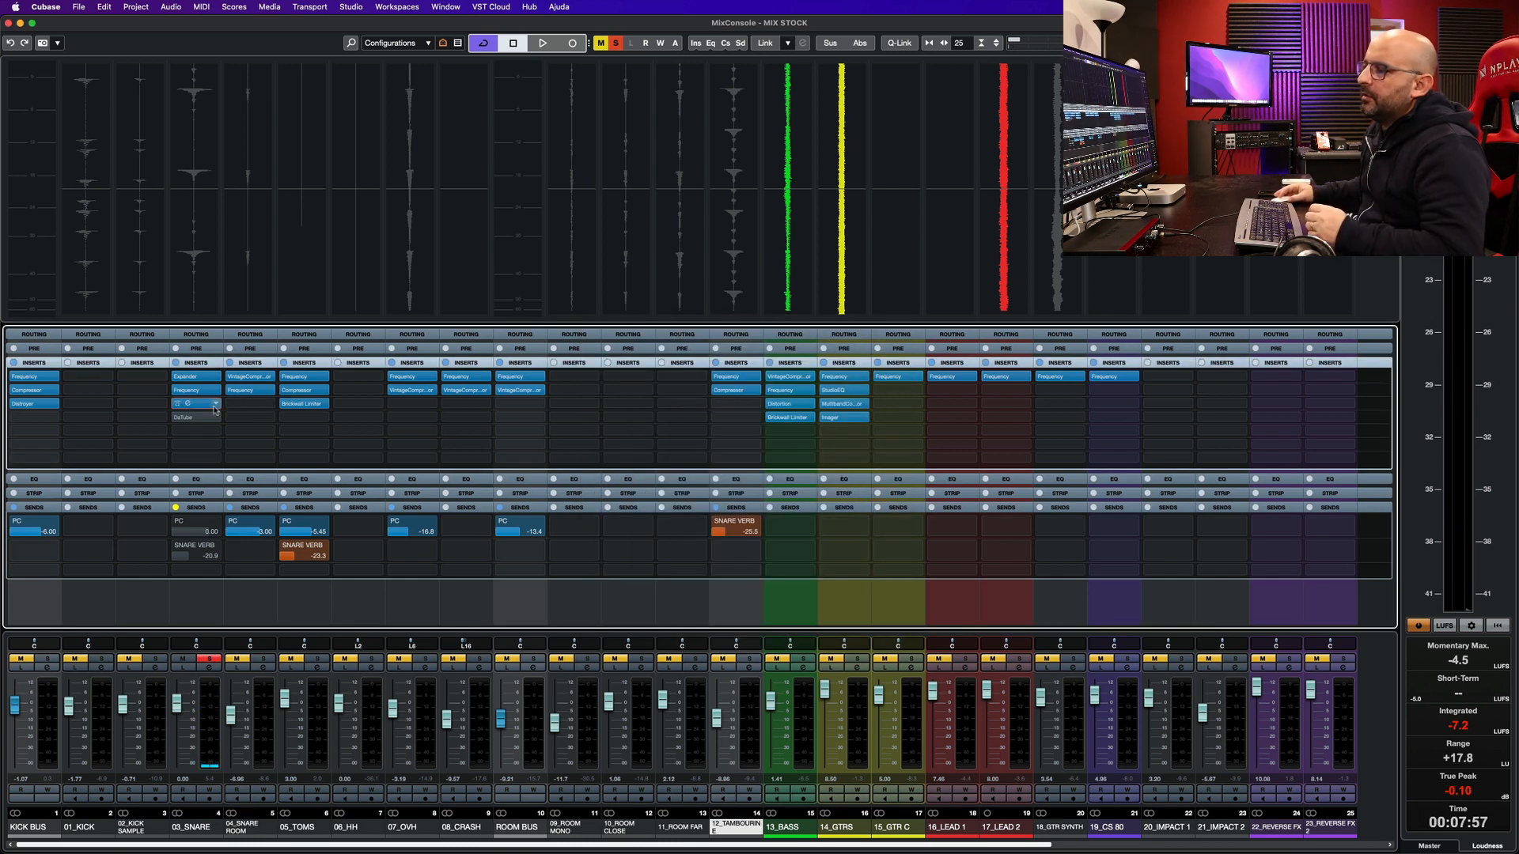
- Open the DaTube on 03_SNARE, compare the snare with it bypassed and active, leave it on, and close its editor
{"action": "left_click", "coordinate": [188, 418]}
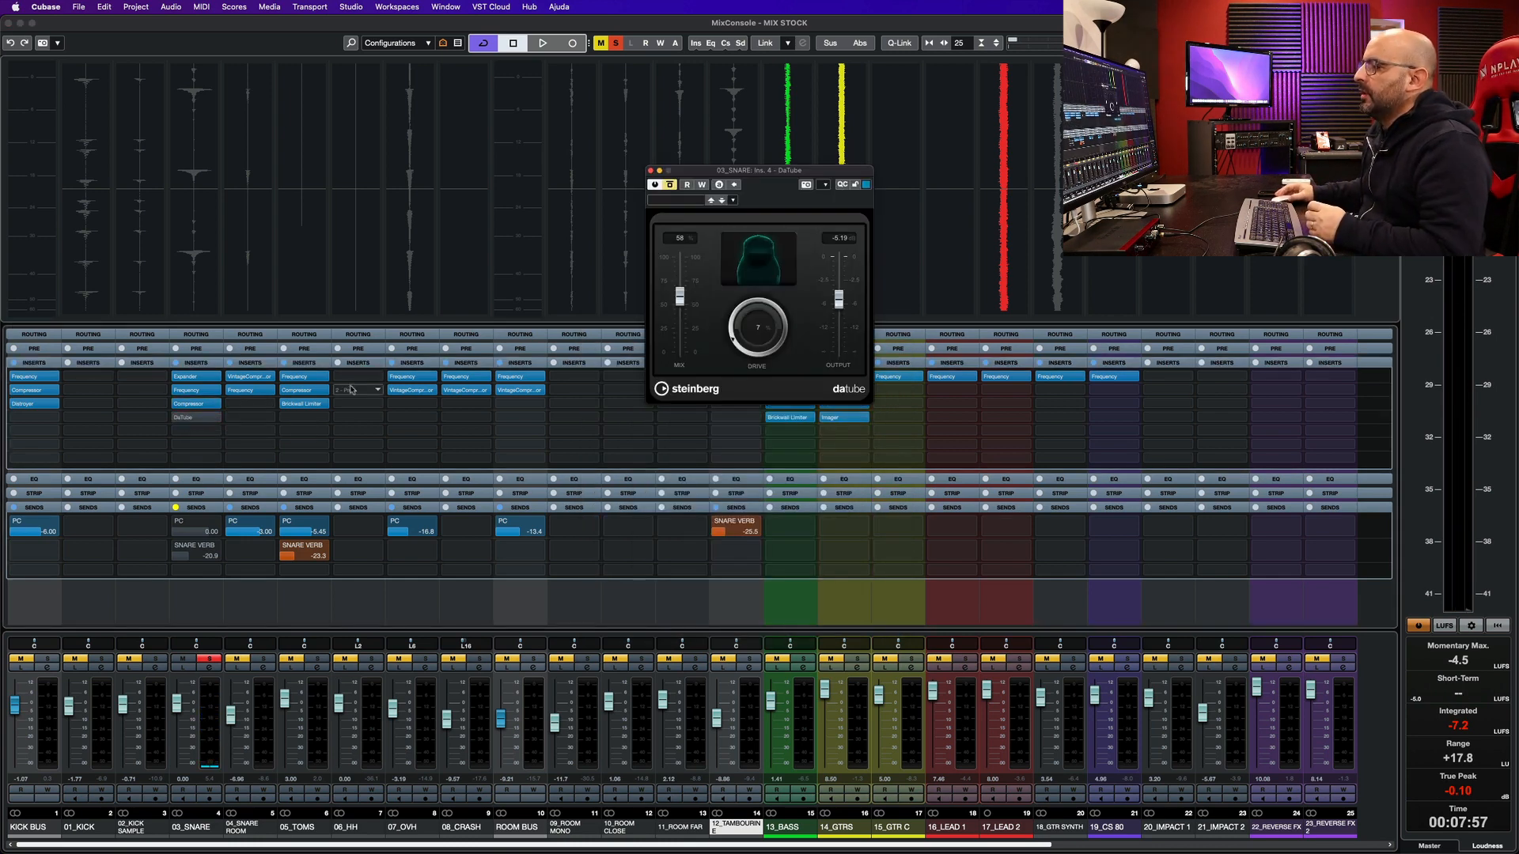
{"action": "left_click_drag", "start_coordinate": [740, 172], "coordinate": [657, 229]}
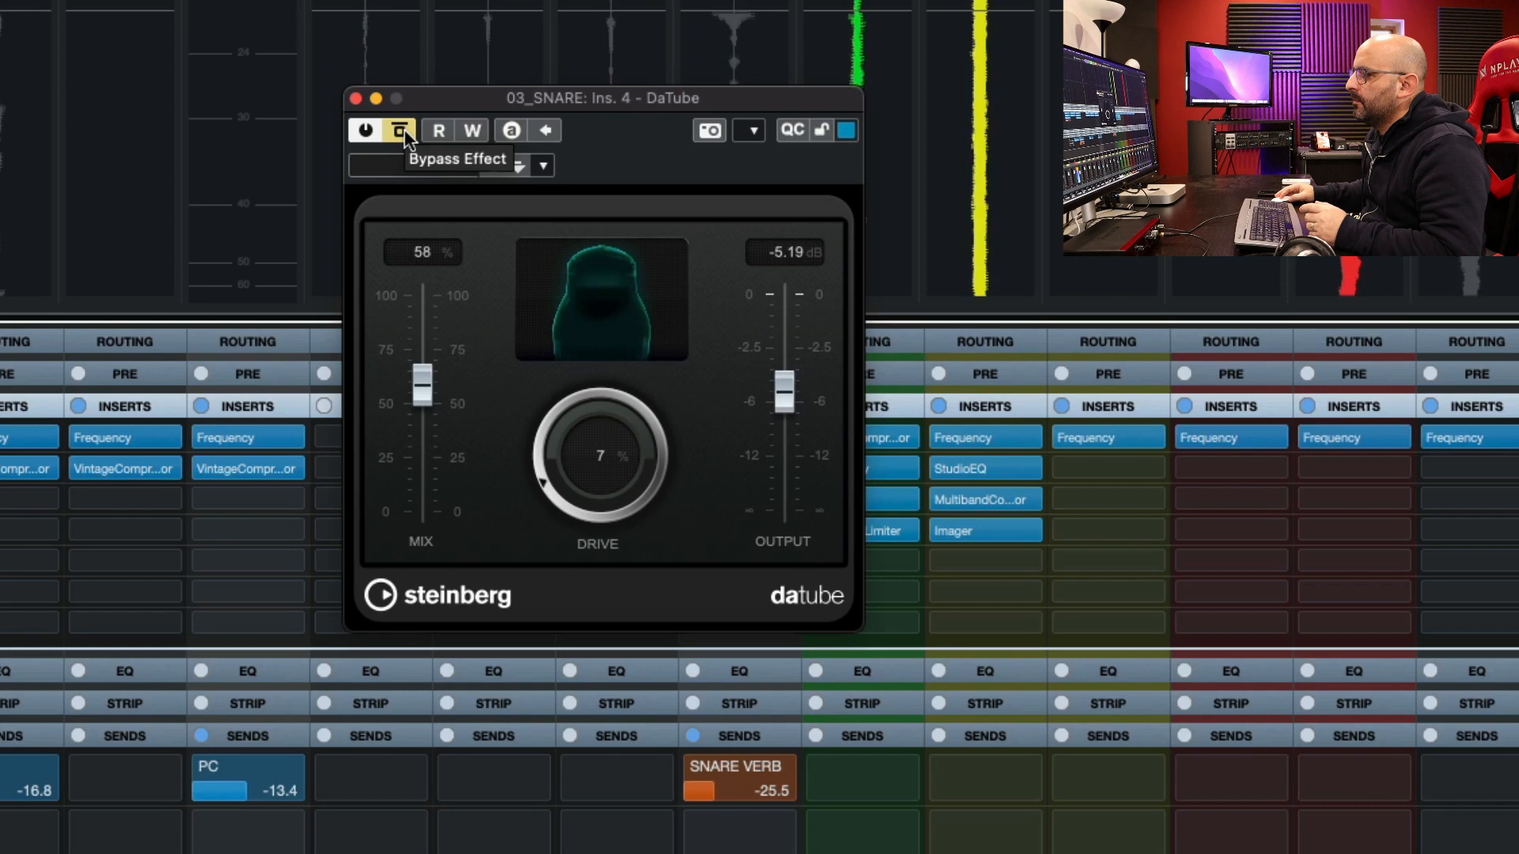
{"action": "left_click", "coordinate": [589, 241]}
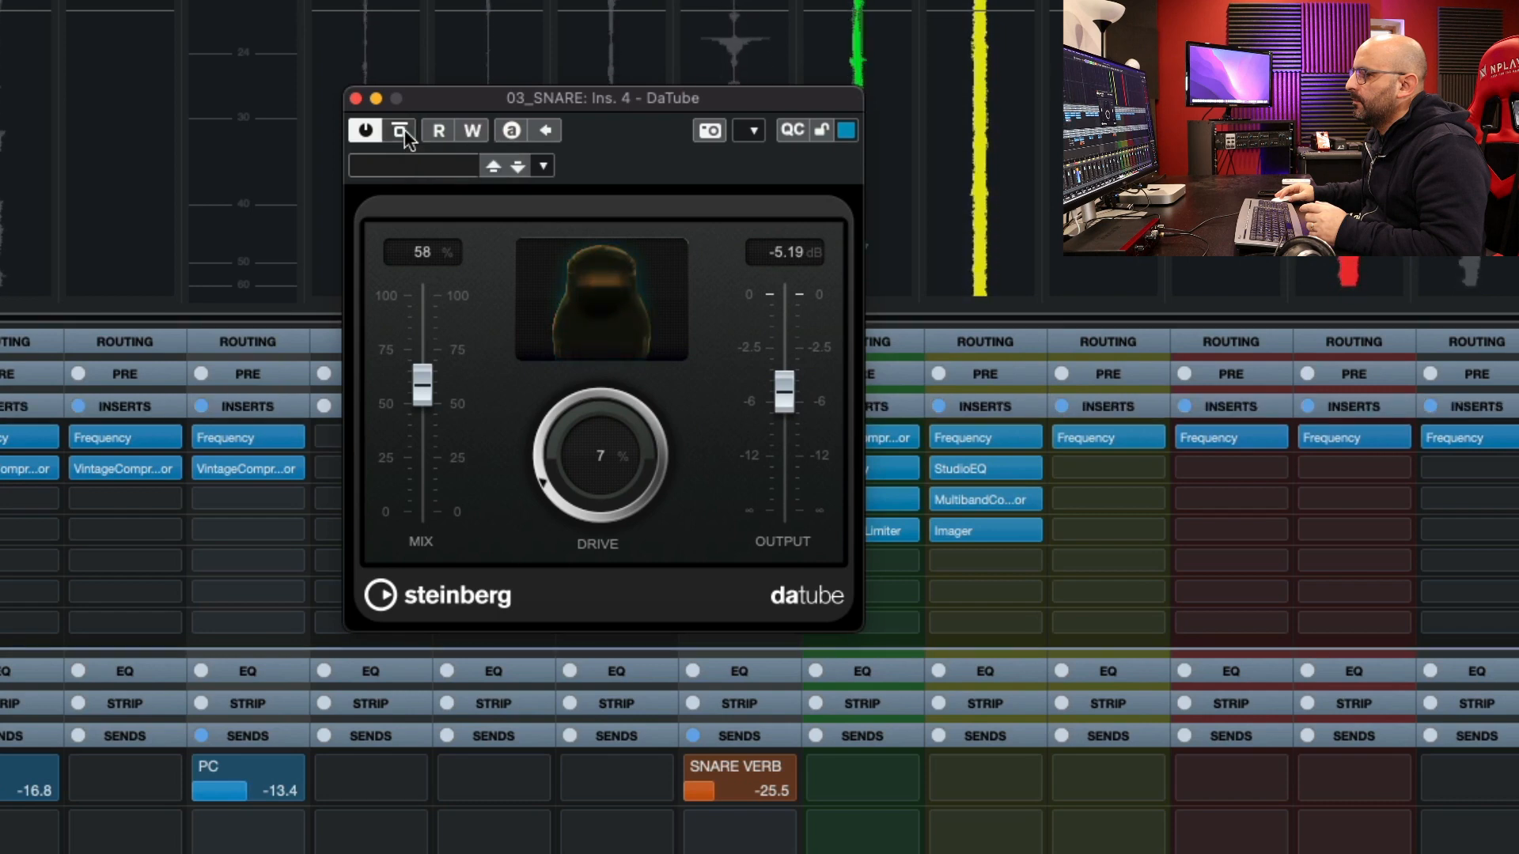
{"action": "left_click", "coordinate": [402, 130]}
{"action": "left_click", "coordinate": [401, 130]}
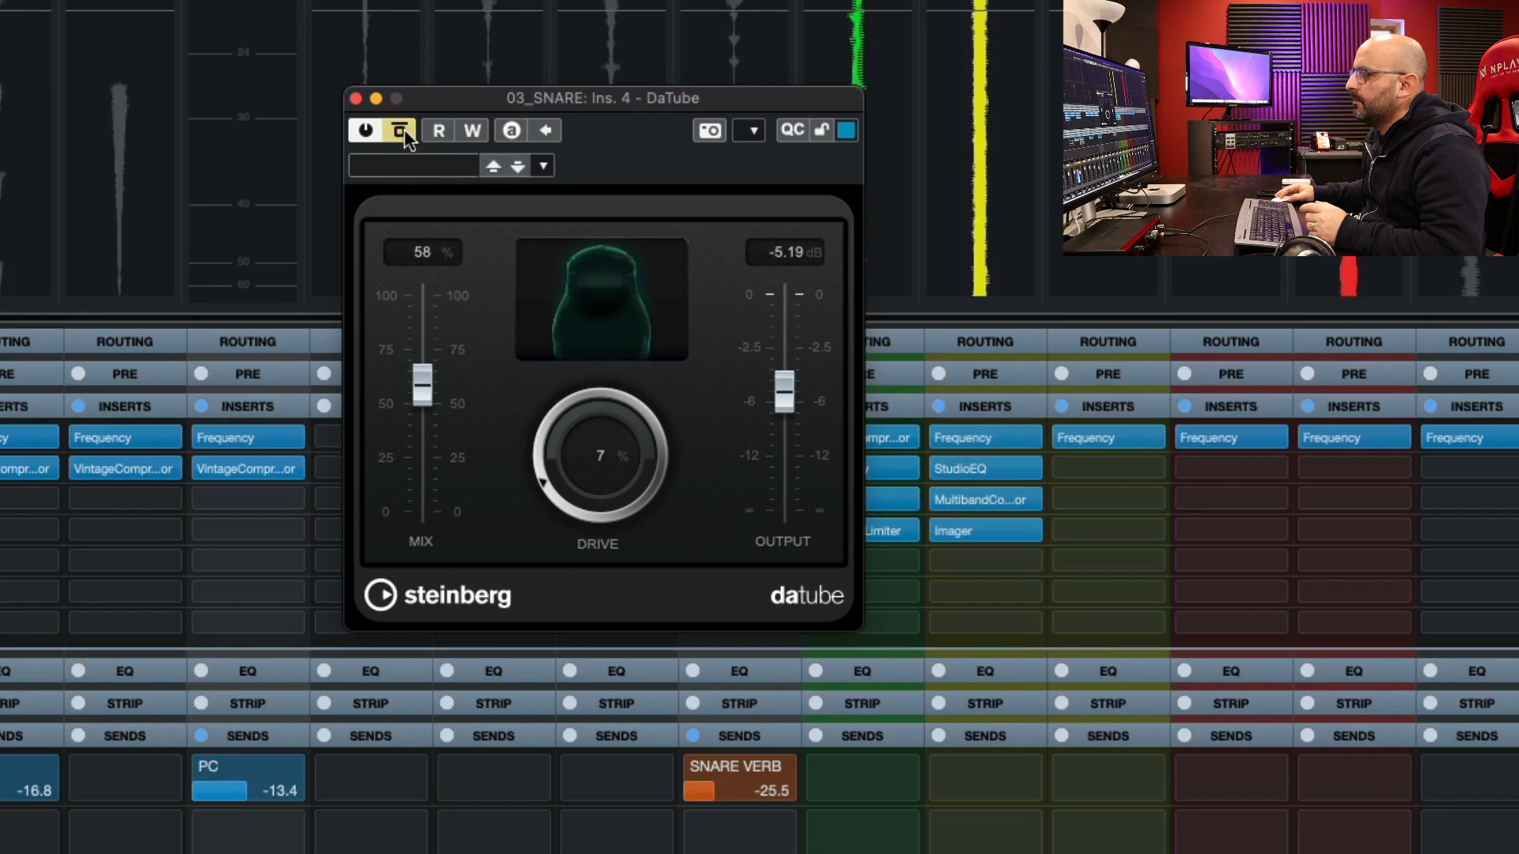
{"action": "left_click", "coordinate": [401, 130]}
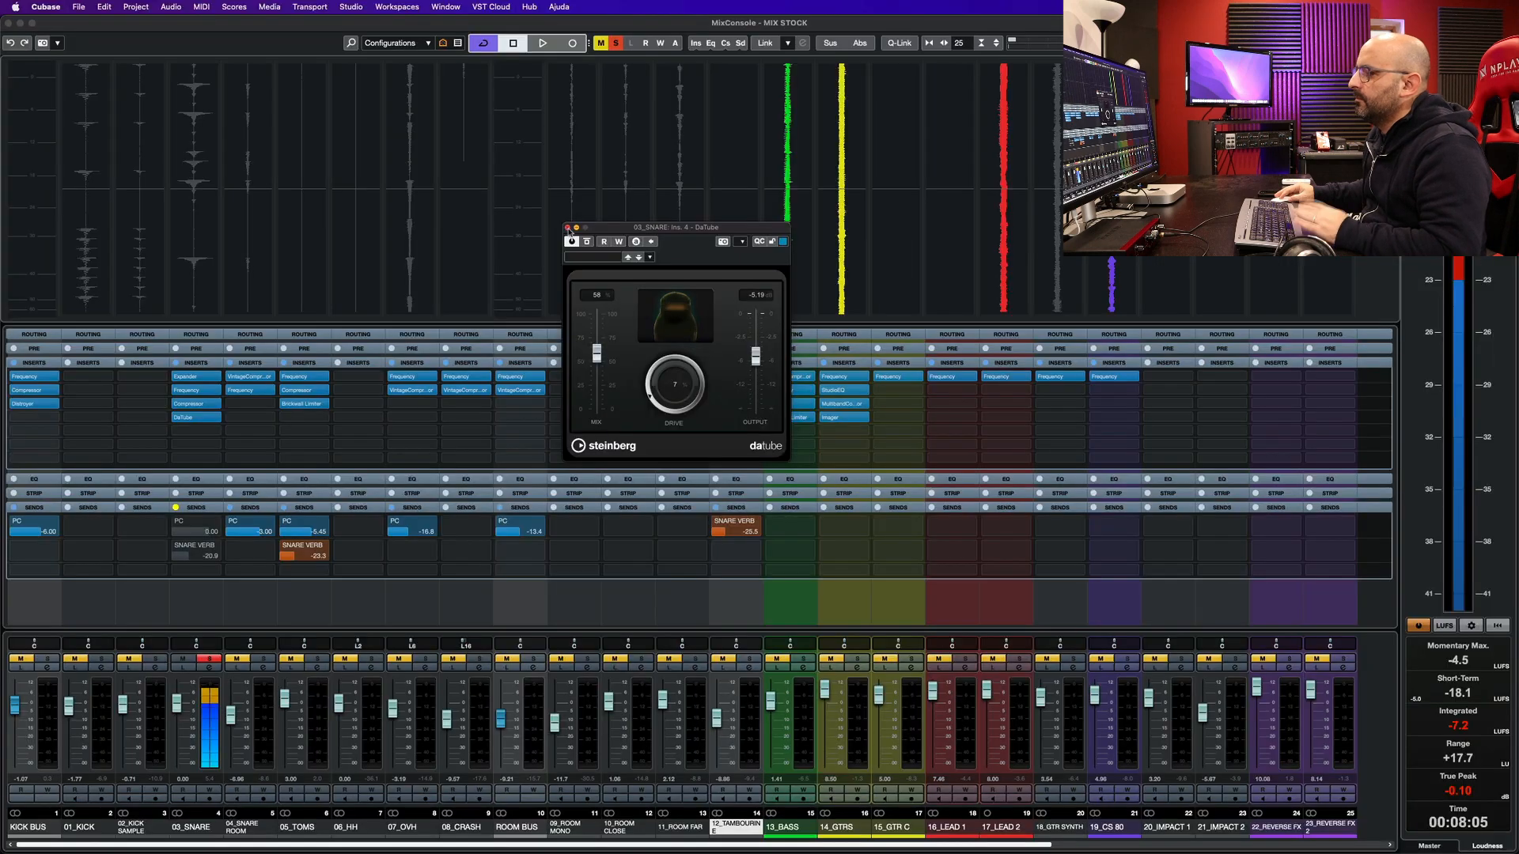
{"action": "left_click", "coordinate": [567, 228]}
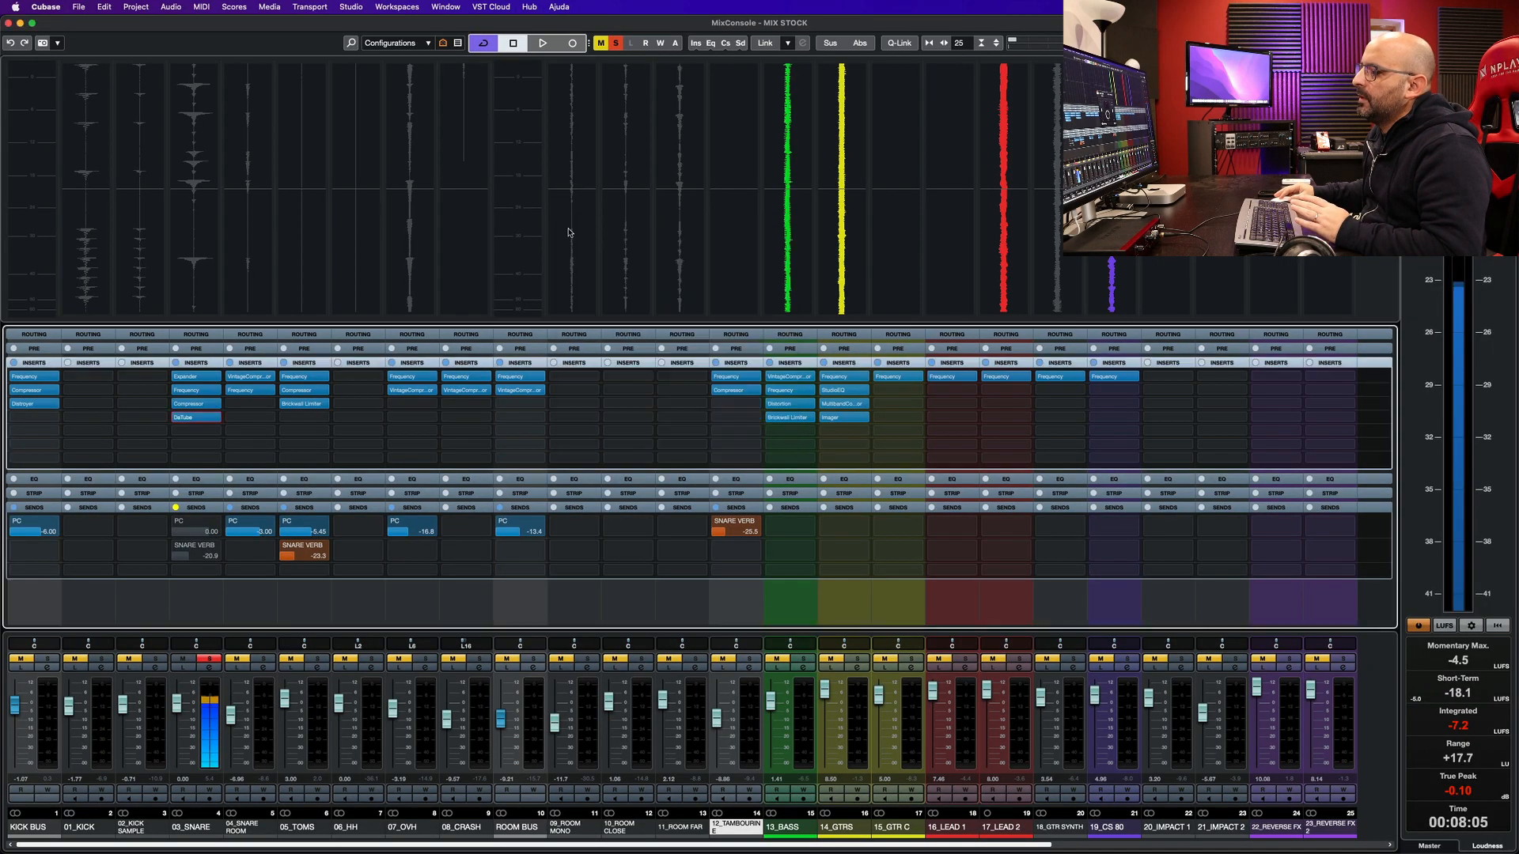
- Activate the 03_SNARE sends, audition the snare through them, and open the reverb insert on the SNARE VERB channel
{"action": "left_click", "coordinate": [175, 507]}
{"action": "key", "text": "space"}
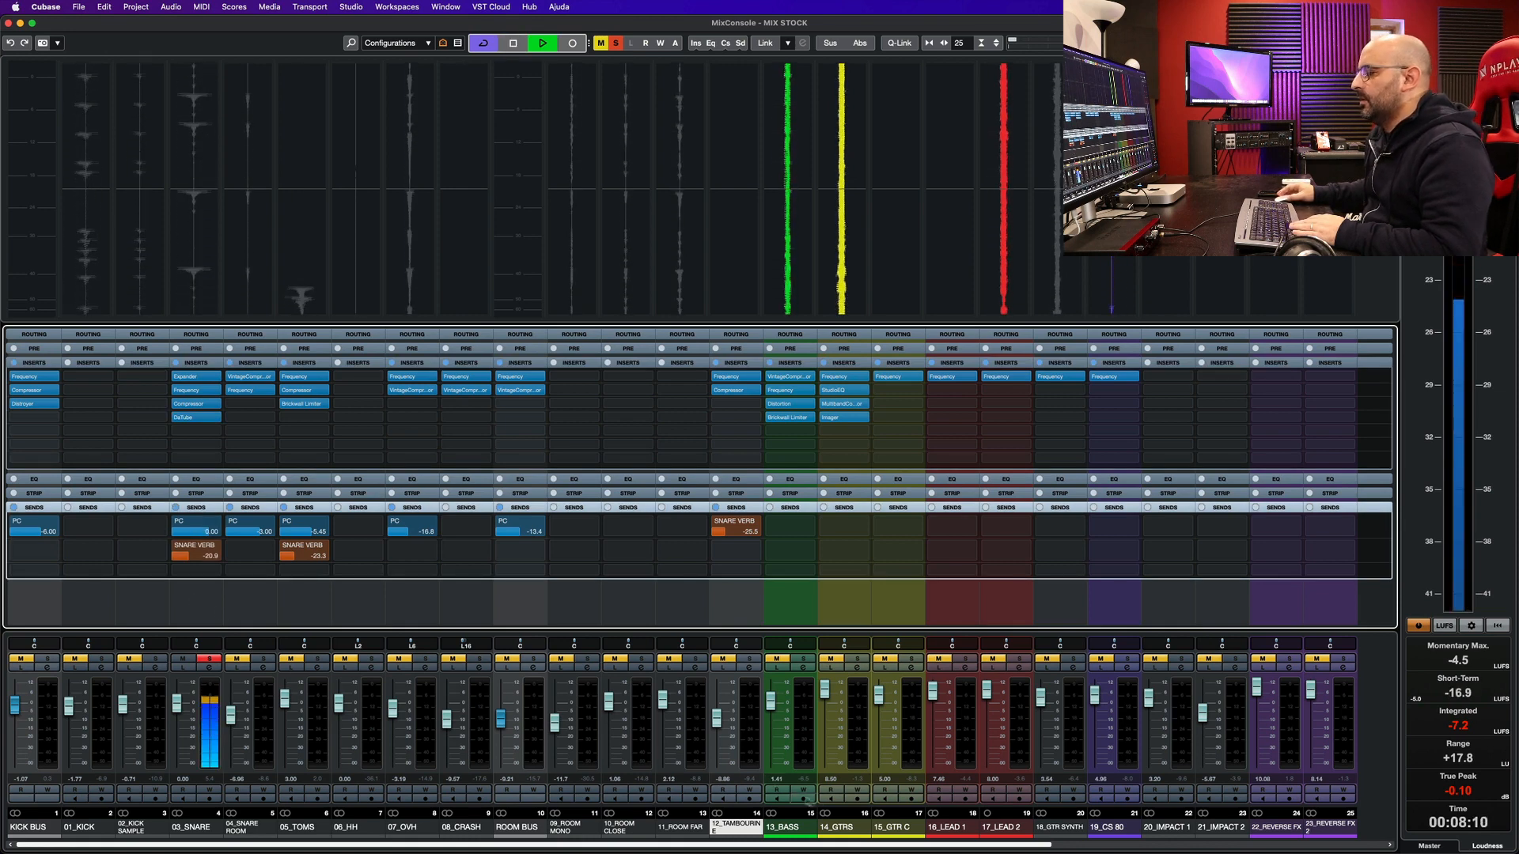
{"action": "key", "text": "space"}
{"action": "scroll", "coordinate": [886, 814], "scroll_direction": "right", "scroll_amount": 10}
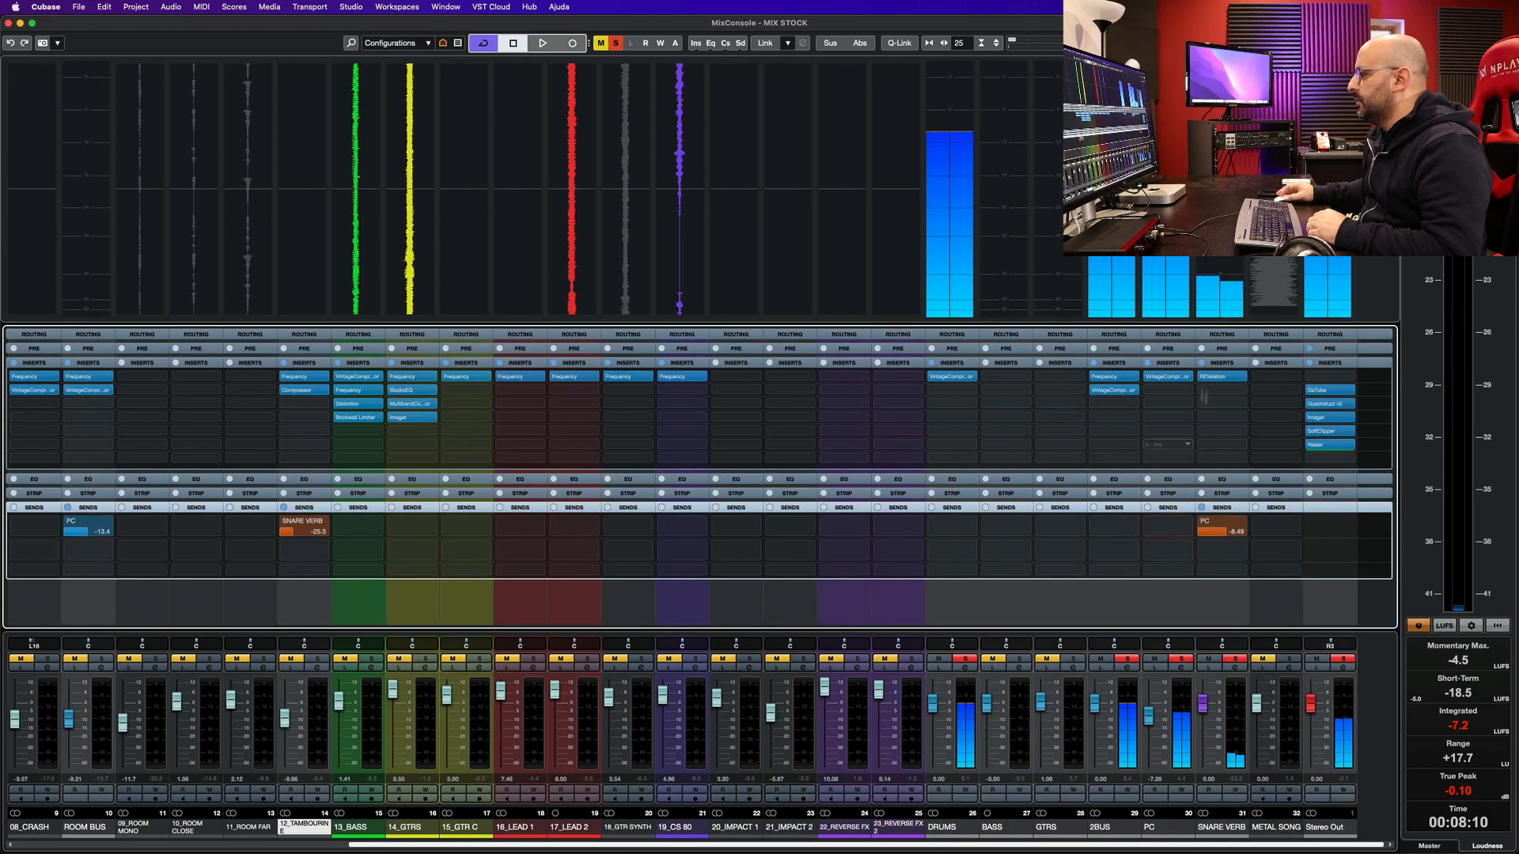
{"action": "left_click", "coordinate": [1210, 379]}
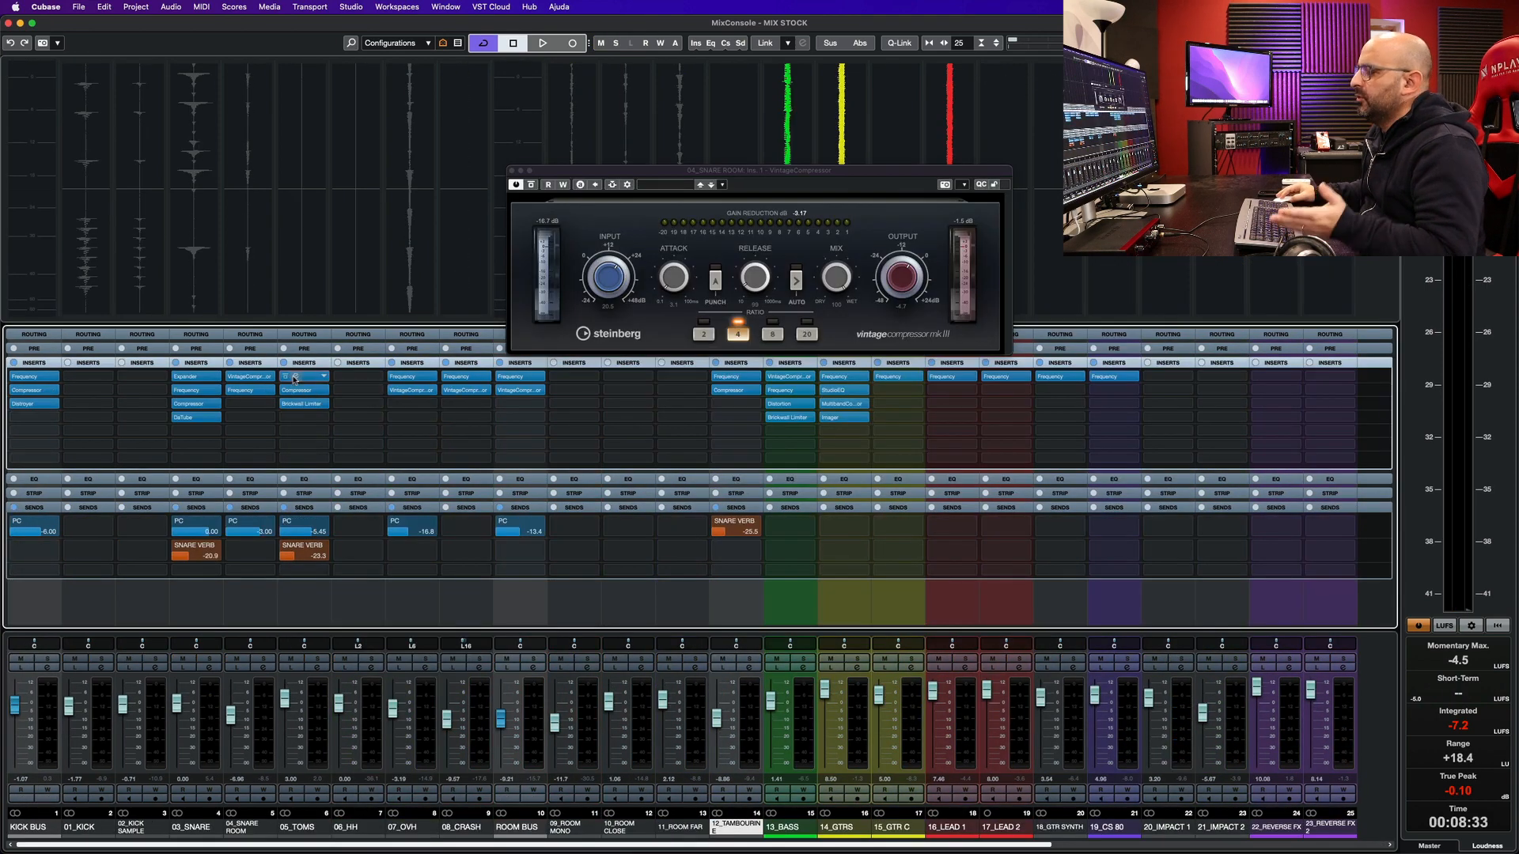
- Open the Frequency EQ and the Compressor on the 05_TOMS channel to examine their settings
{"action": "left_click", "coordinate": [294, 379]}
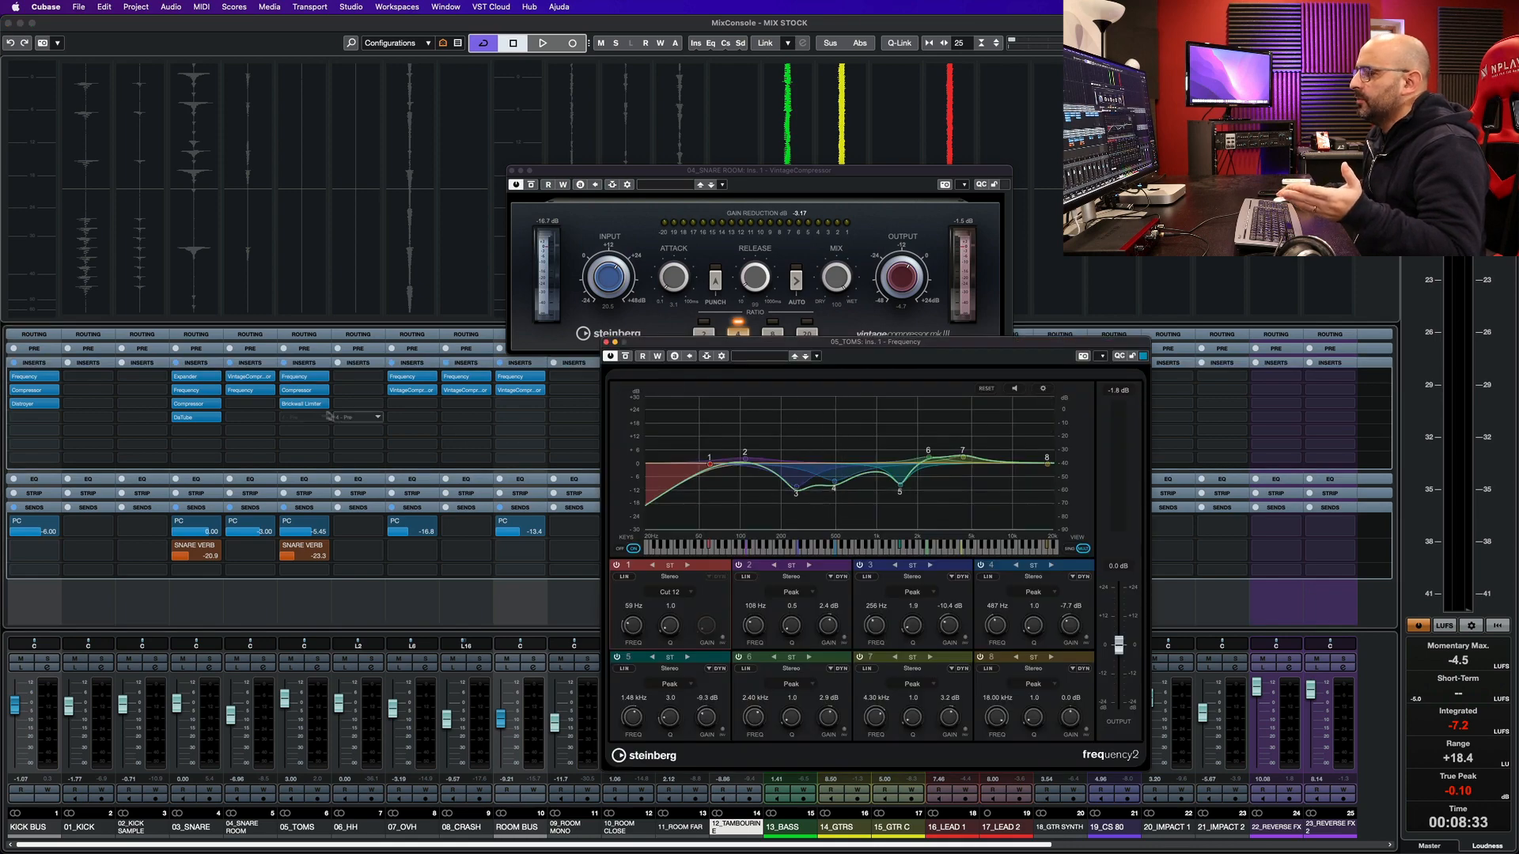
{"action": "left_click", "coordinate": [296, 391]}
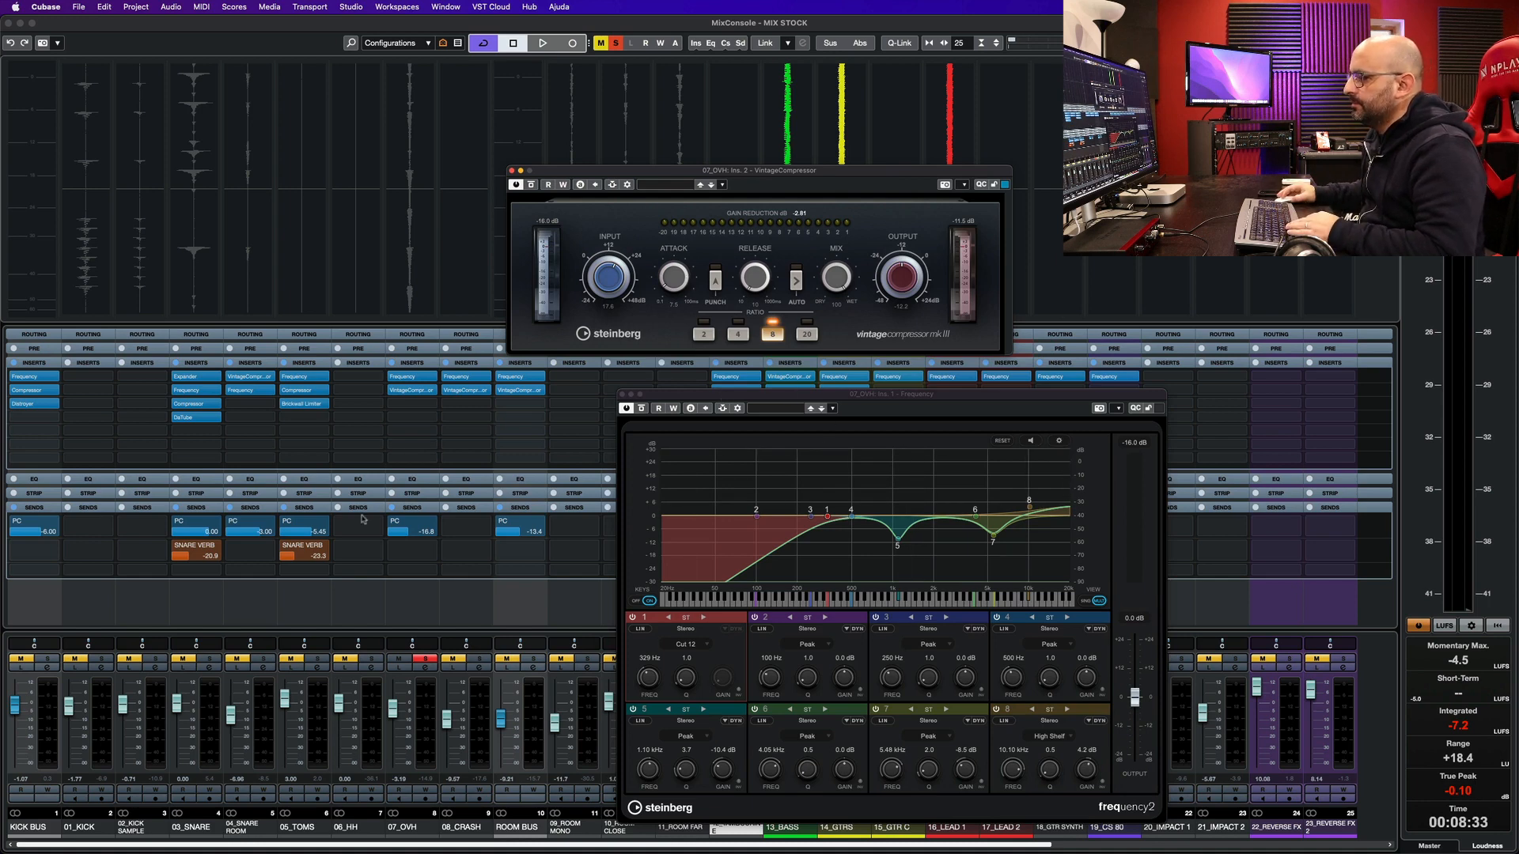
- Compare the soloed 07_OVH overheads with all channel inserts bypassed and active, leaving the inserts active
{"action": "left_click", "coordinate": [392, 362]}
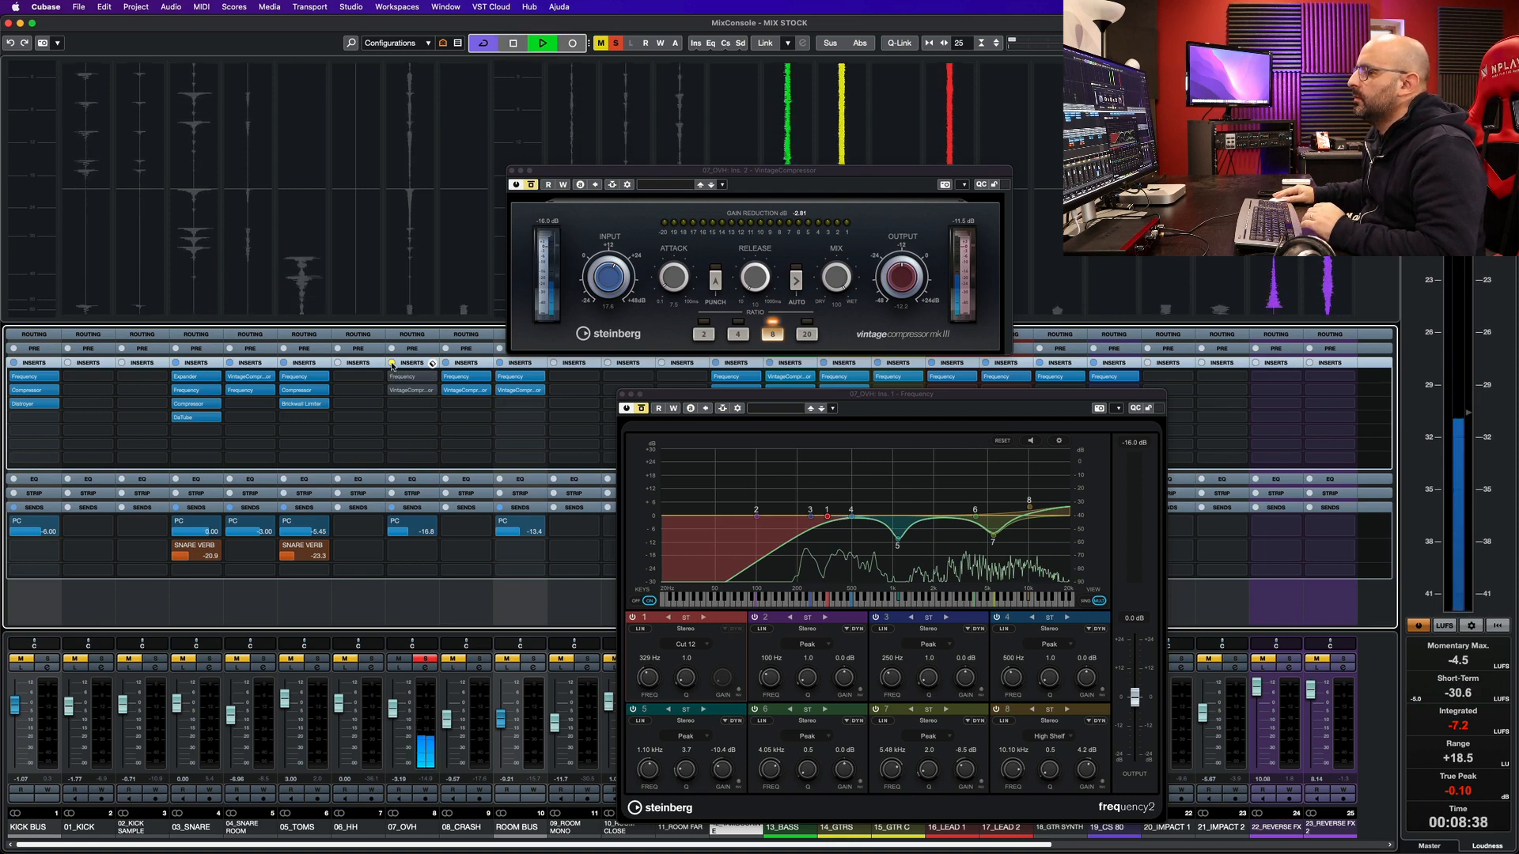
{"action": "left_click", "coordinate": [392, 362]}
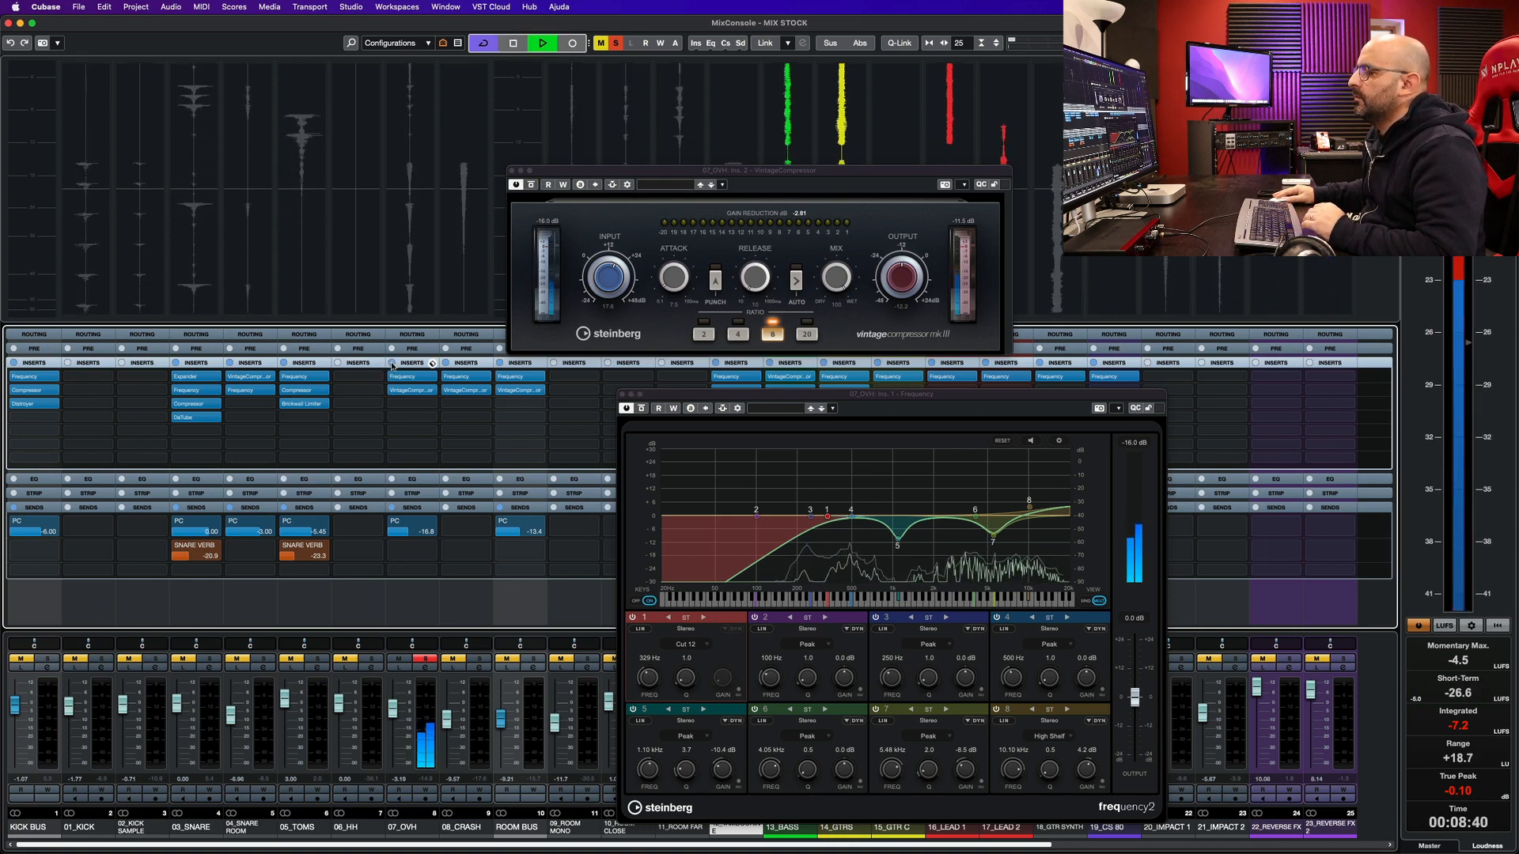
{"action": "left_click", "coordinate": [392, 363]}
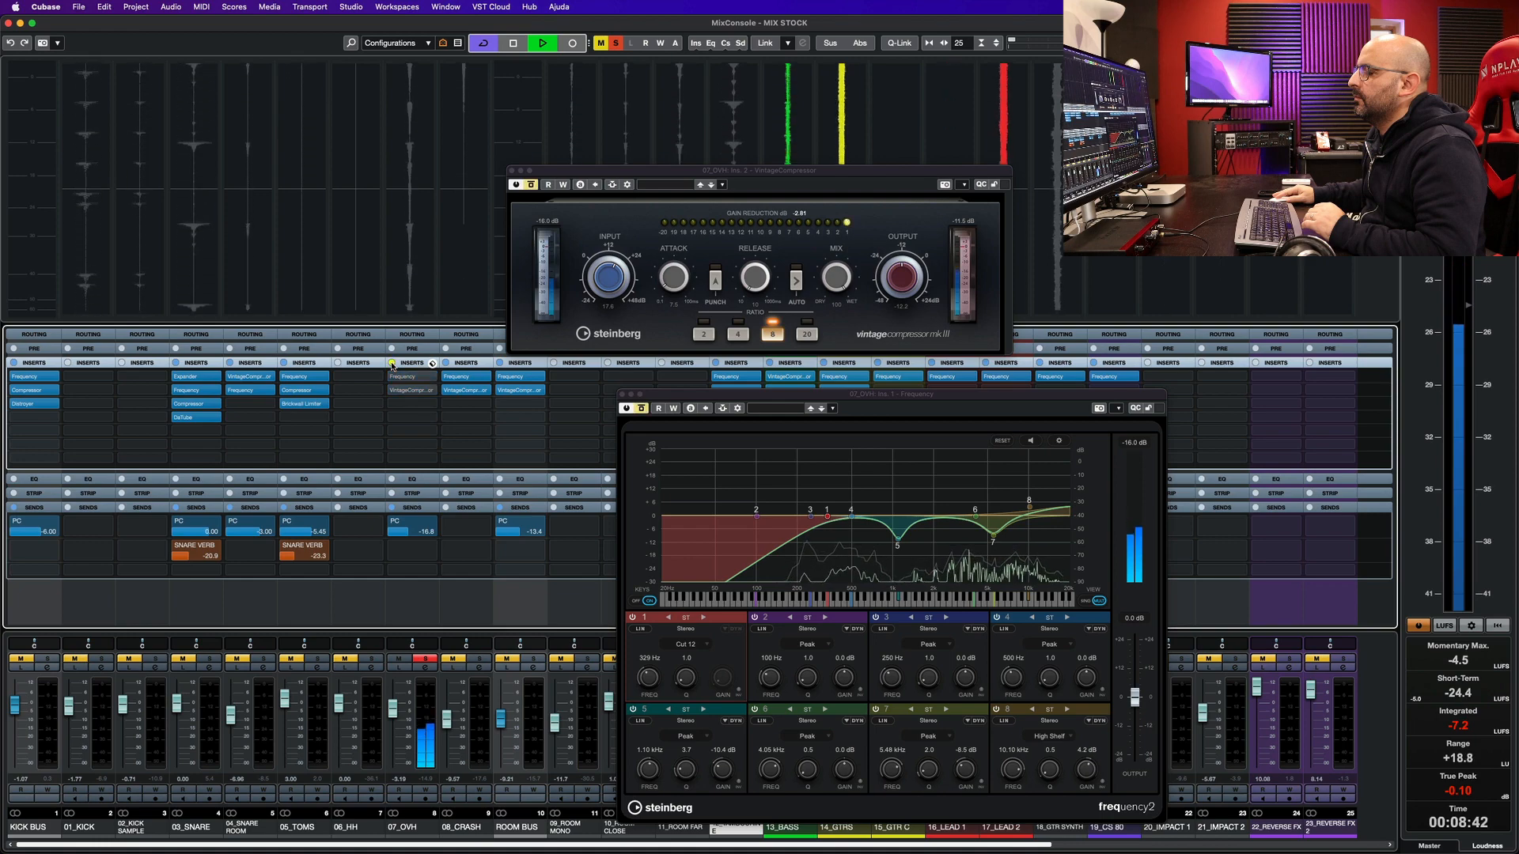
{"action": "left_click", "coordinate": [392, 363]}
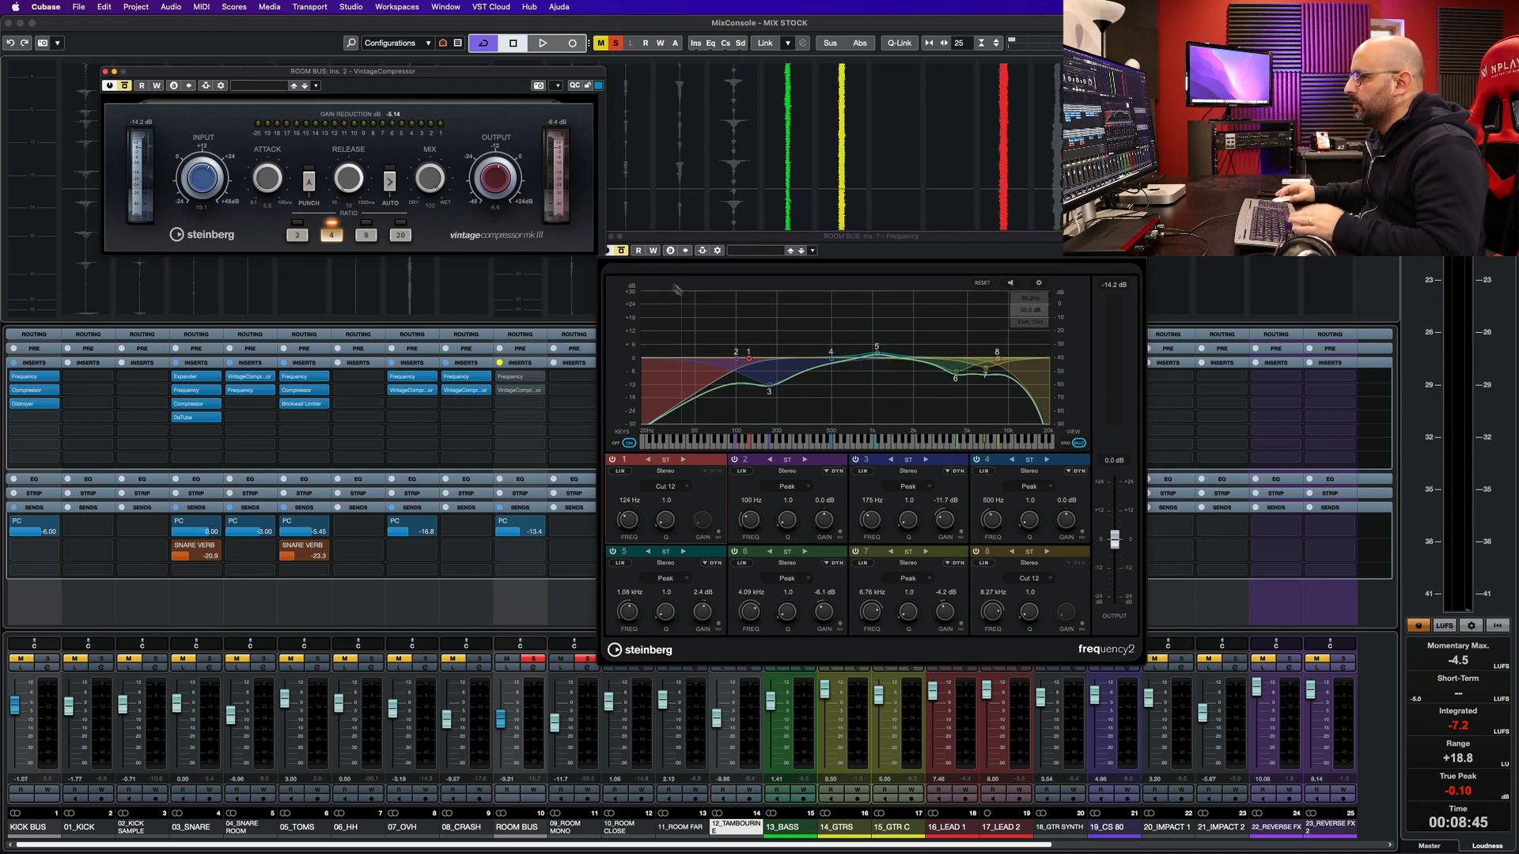
- Activate the Frequency and VintageCompressor on ROOM BUS while it plays, compare with all inserts bypassed, and leave them active
{"action": "key", "text": "space"}
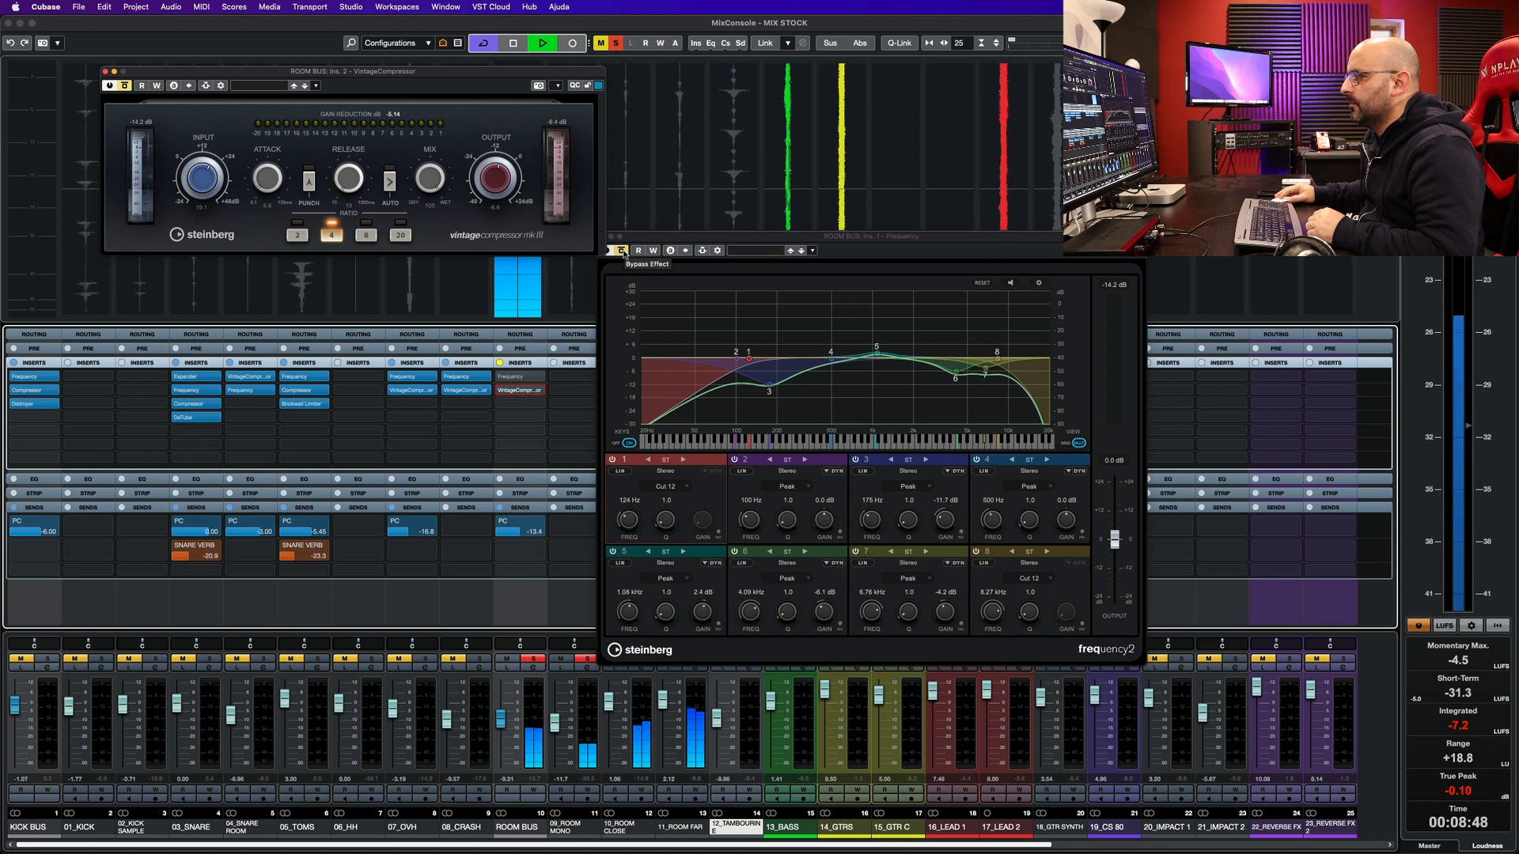
{"action": "left_click", "coordinate": [622, 251]}
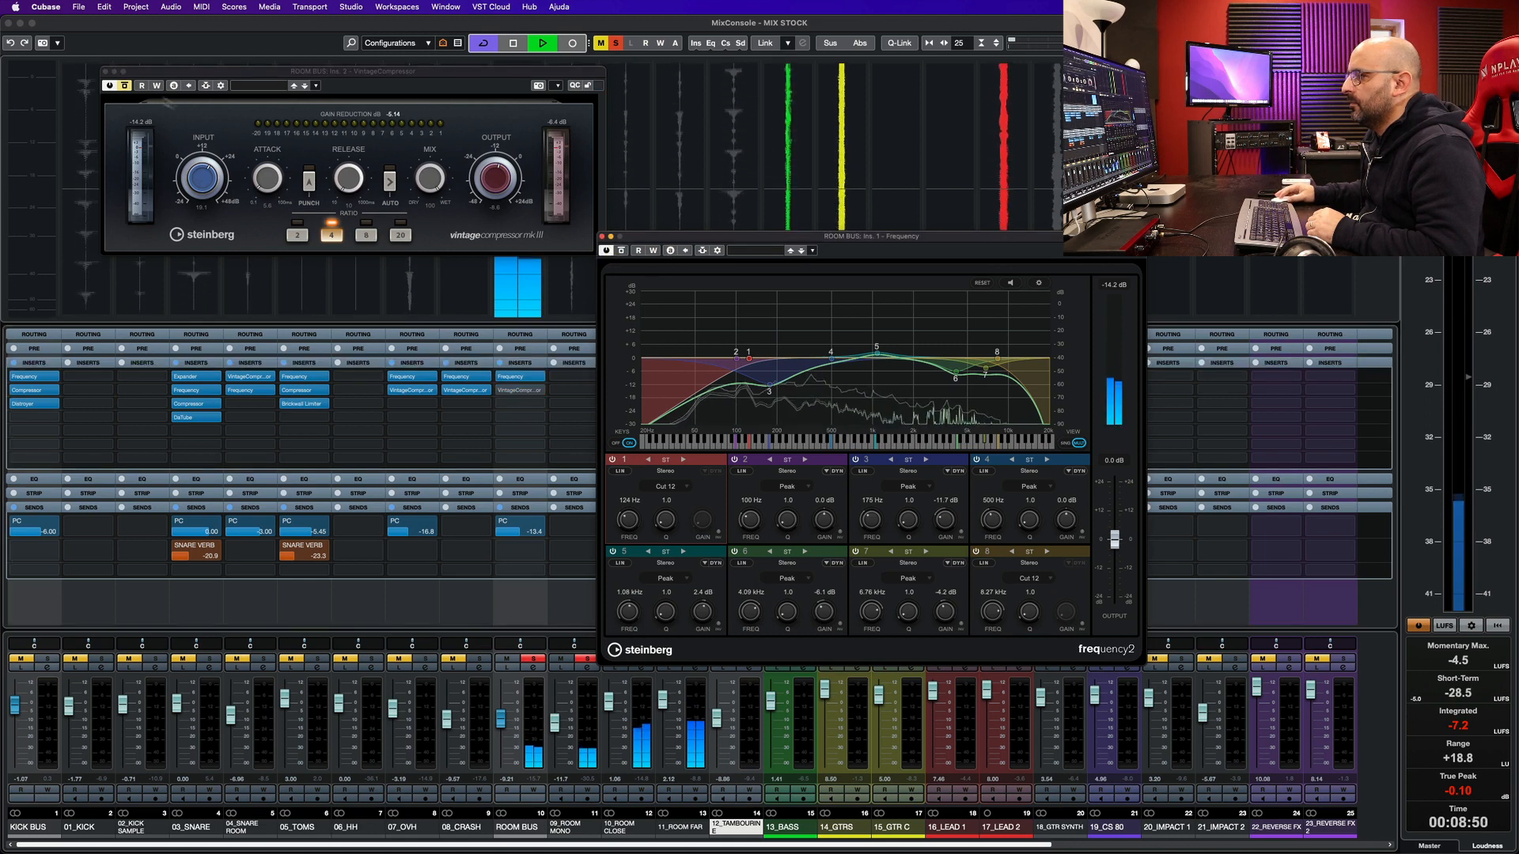
{"action": "left_click", "coordinate": [125, 86]}
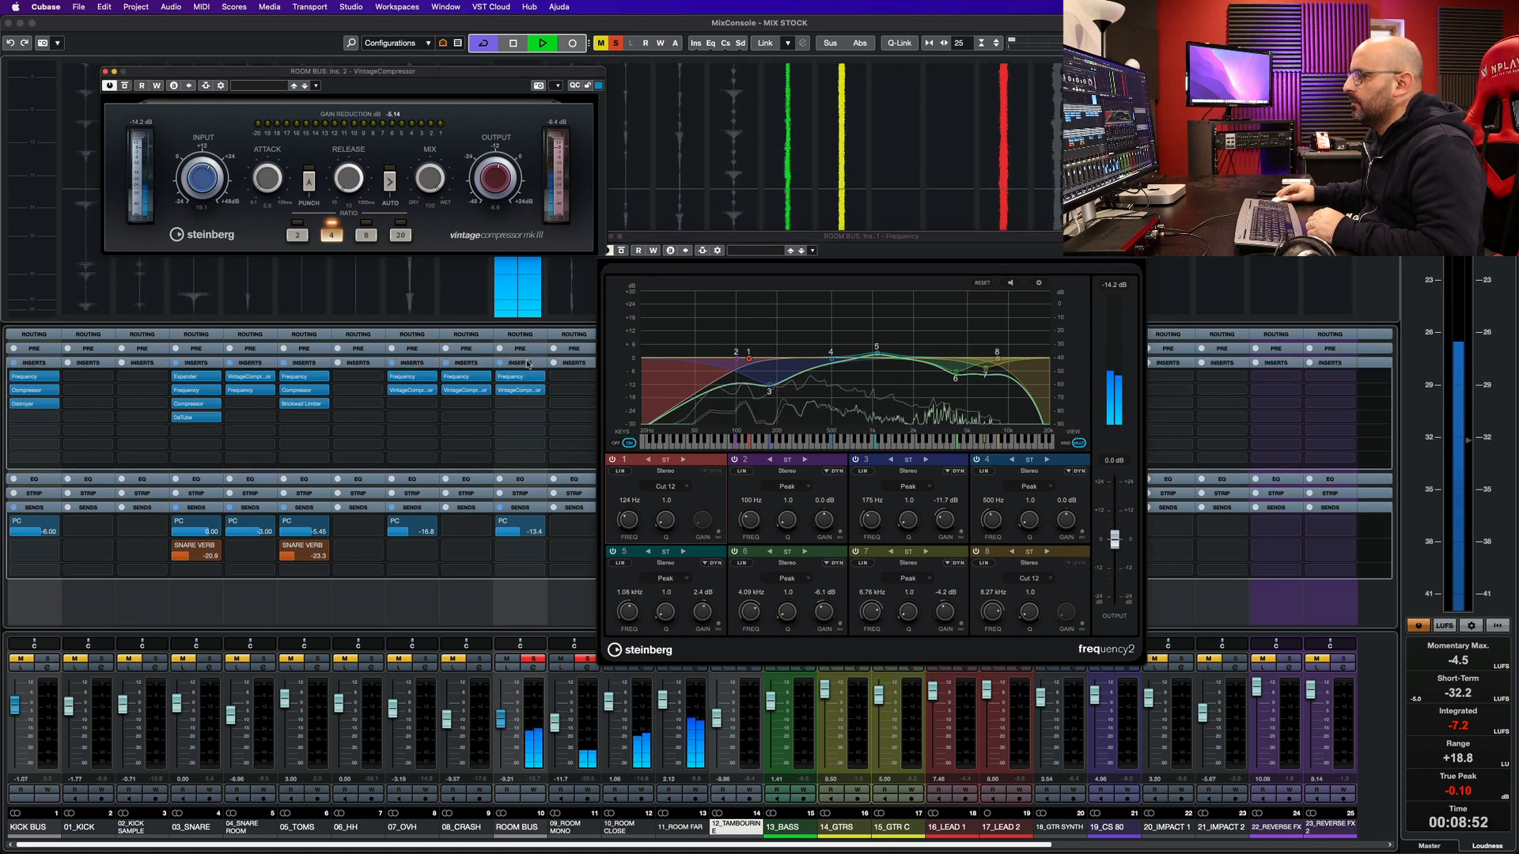
{"action": "left_click", "coordinate": [501, 363]}
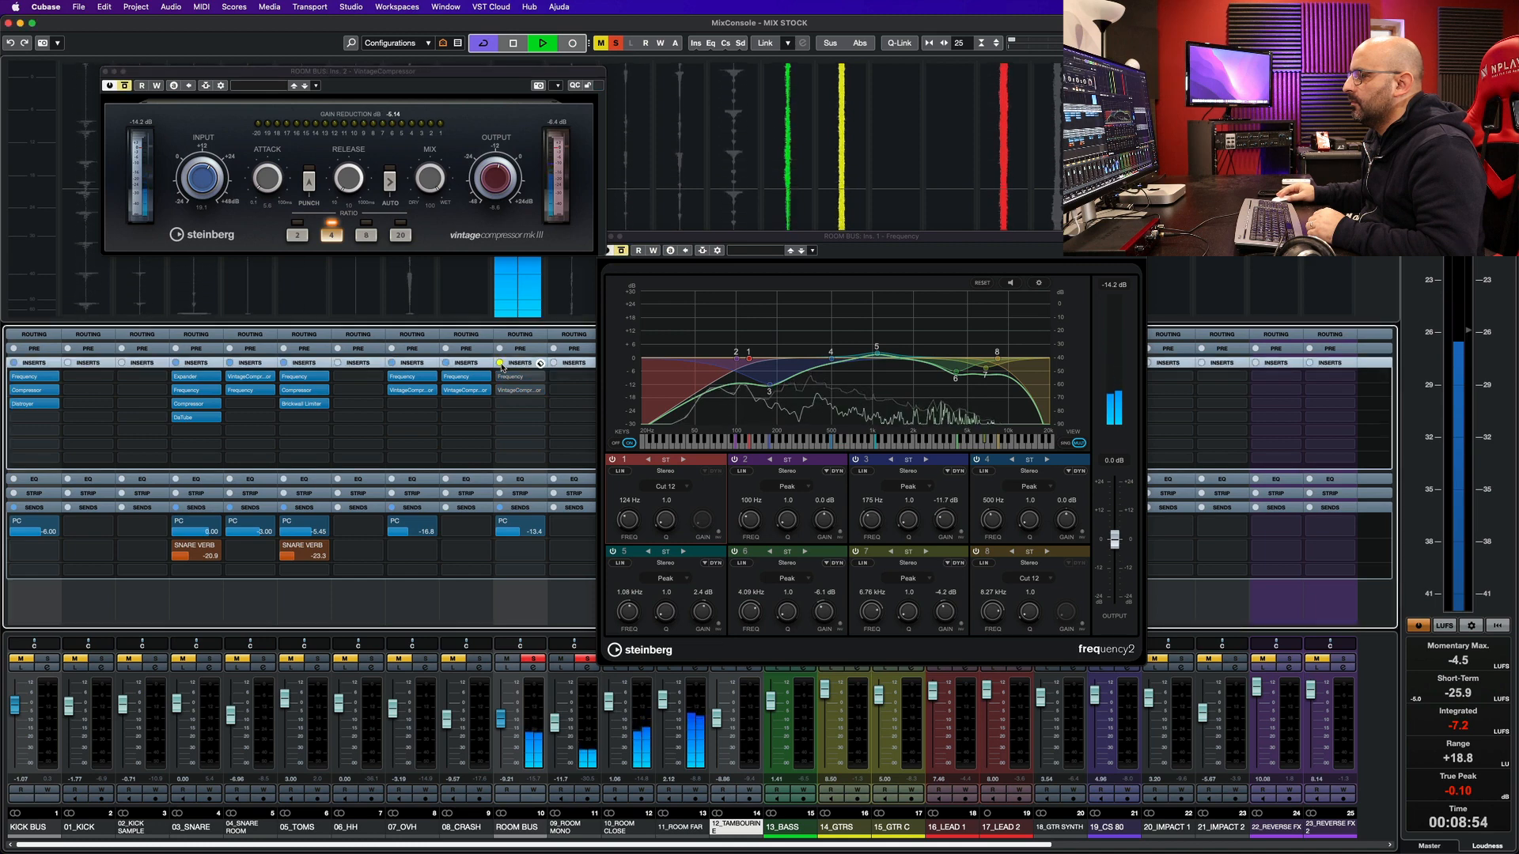
{"action": "left_click", "coordinate": [500, 363]}
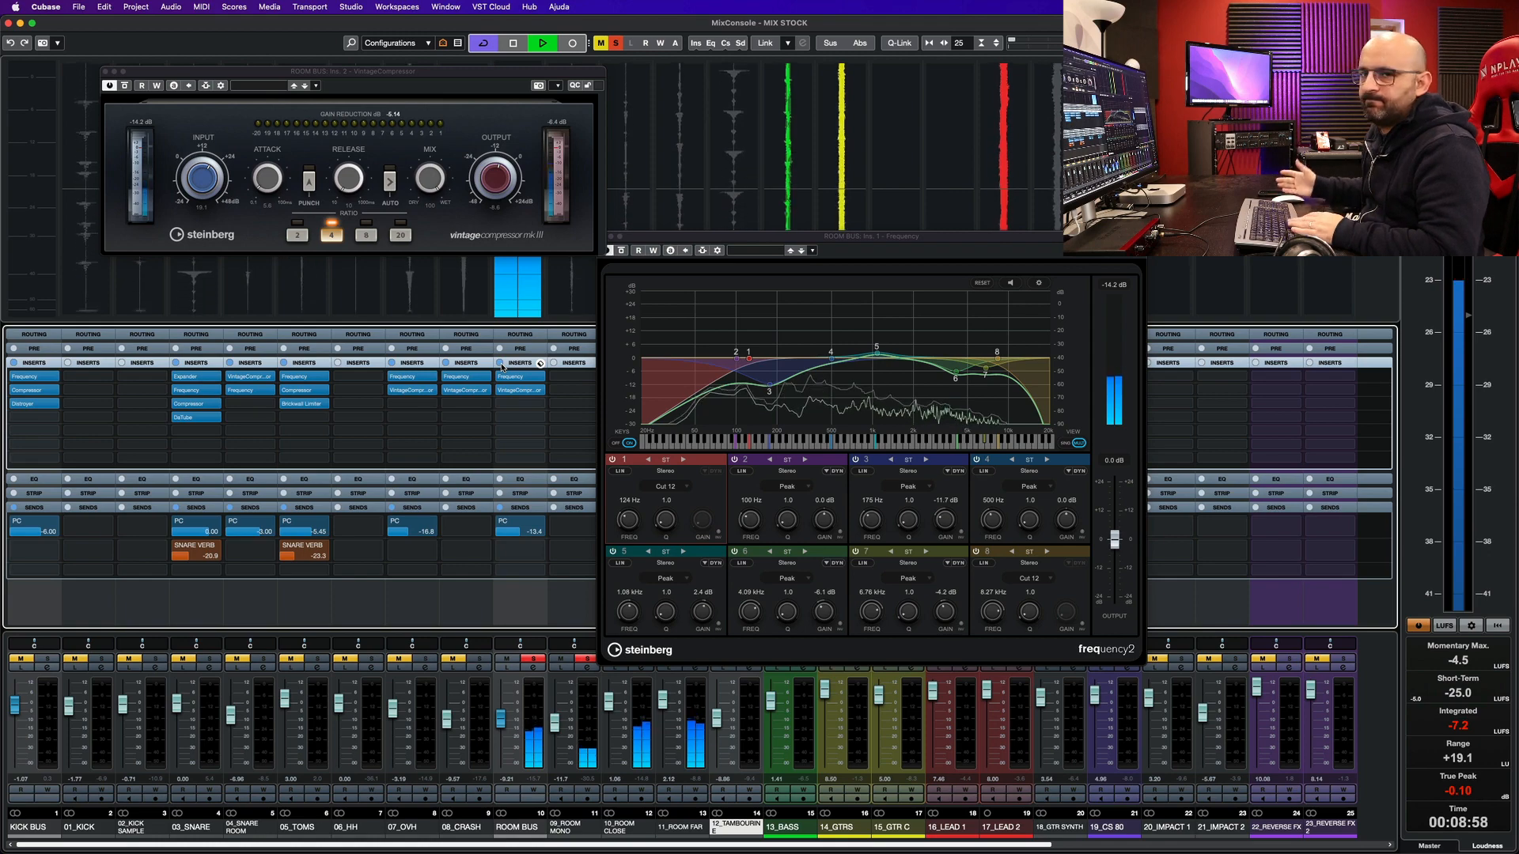
{"action": "key", "text": "space"}
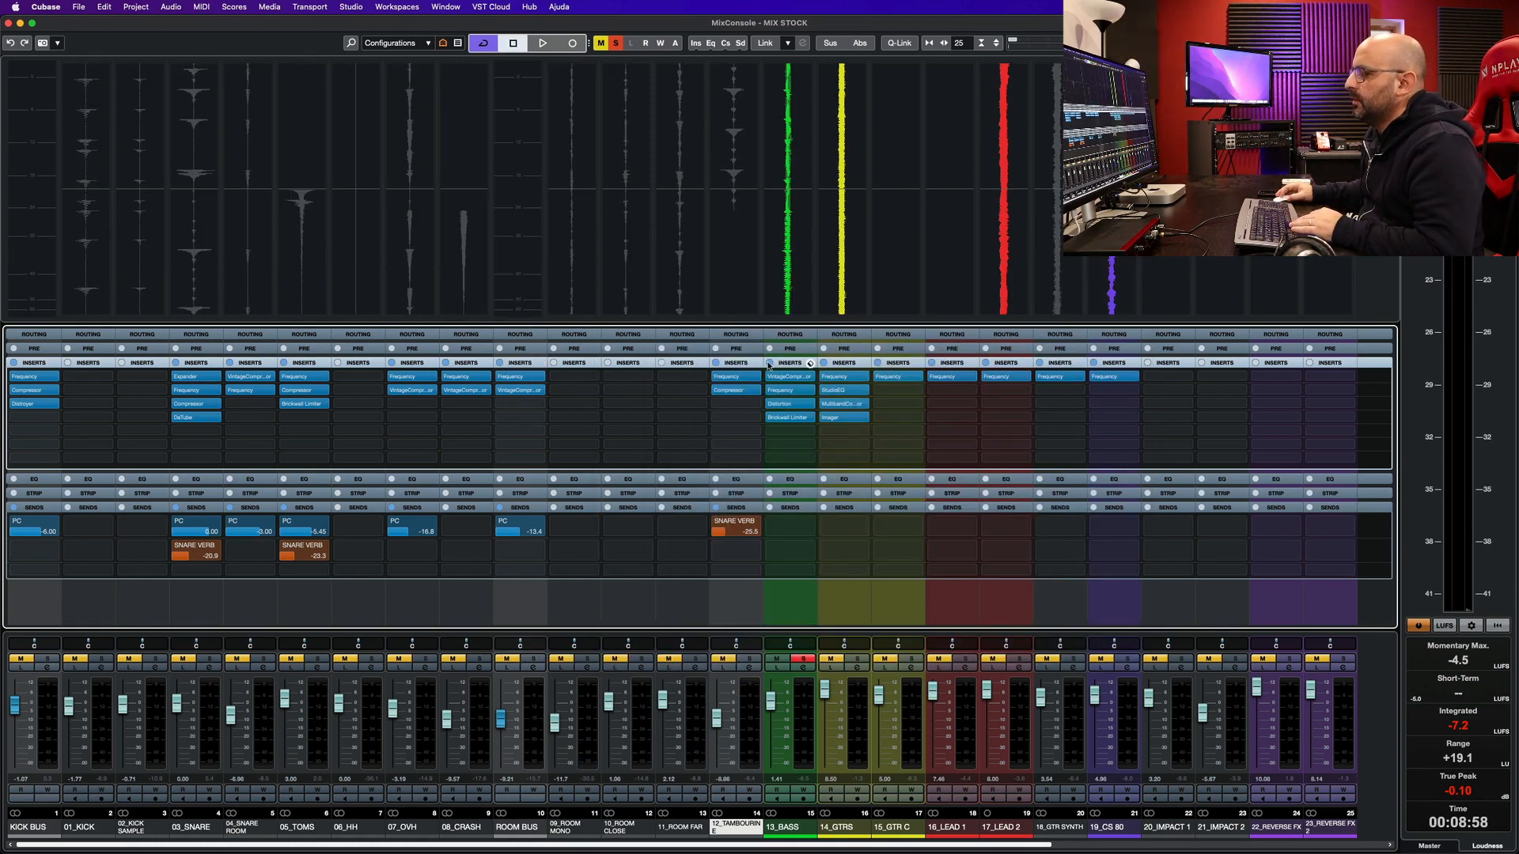
- Compare the soloed 13_BASS with all channel inserts bypassed and active, leaving the inserts active
{"action": "left_click", "coordinate": [769, 364]}
{"action": "key", "text": "space"}
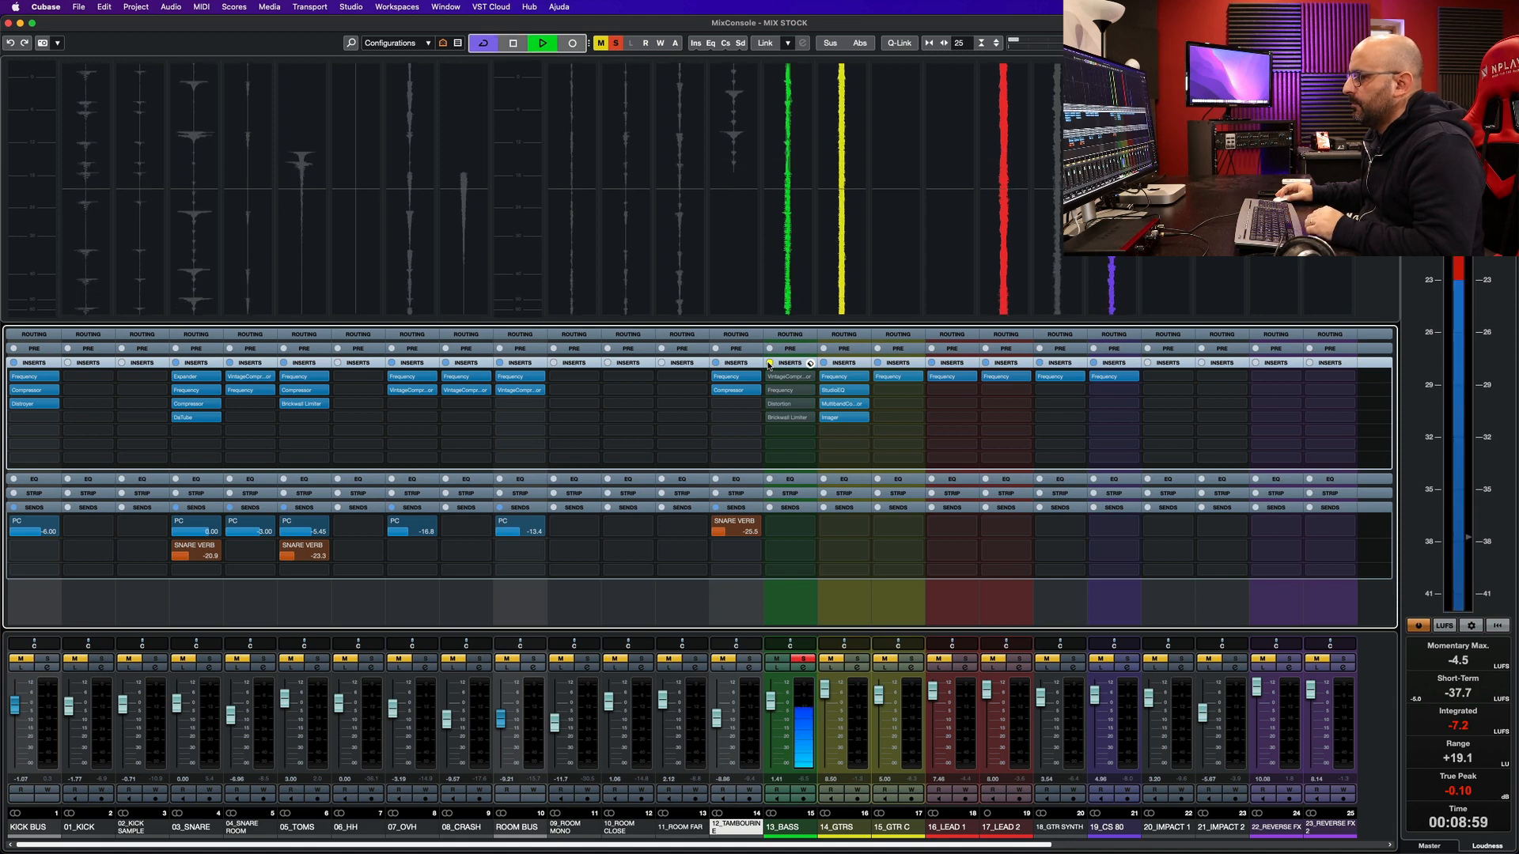
{"action": "left_click", "coordinate": [769, 364]}
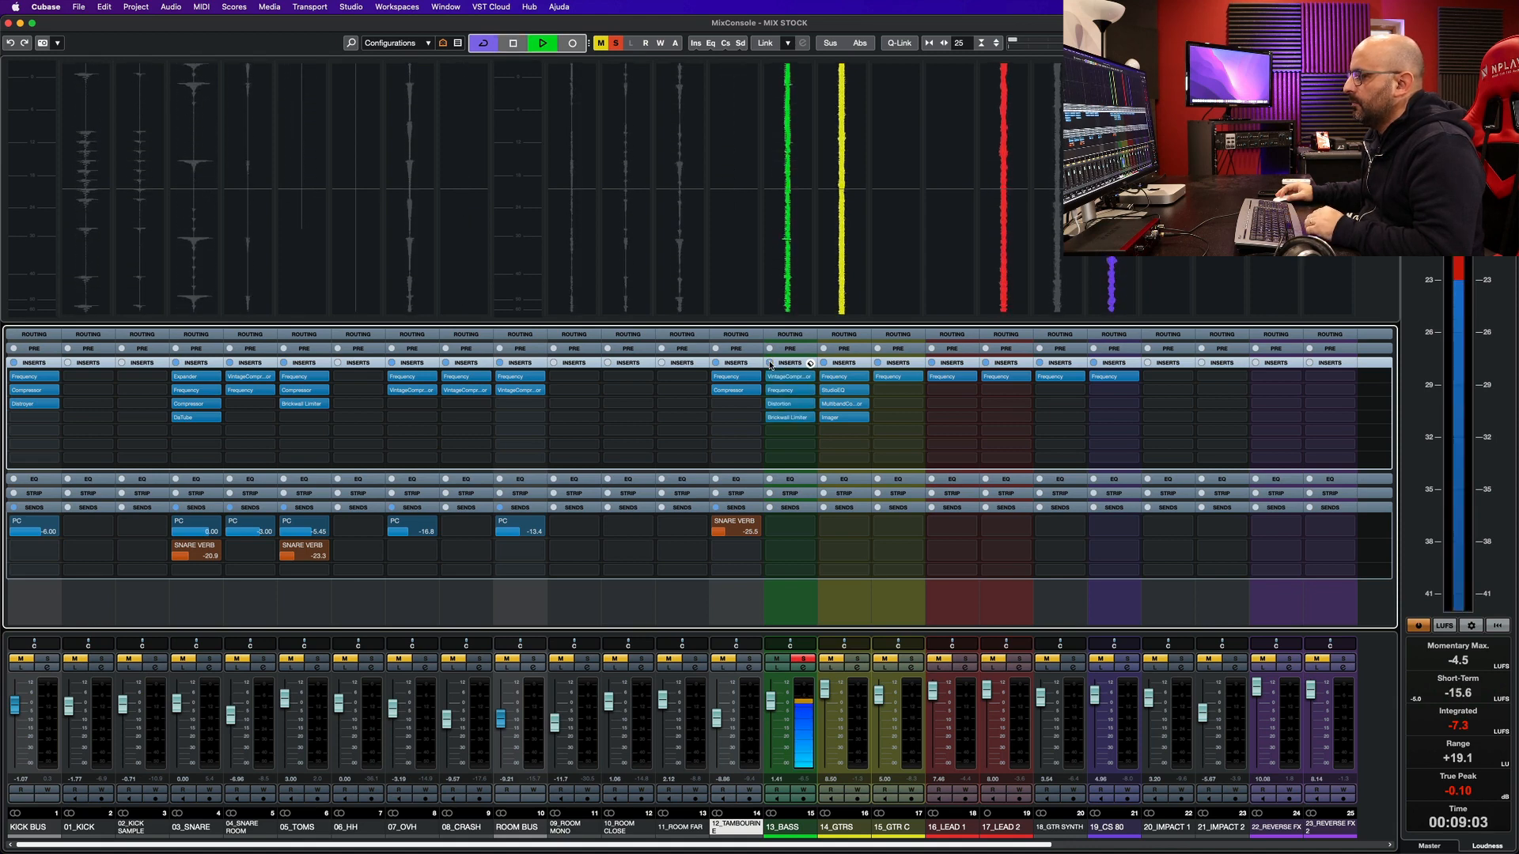
{"action": "left_click", "coordinate": [770, 364]}
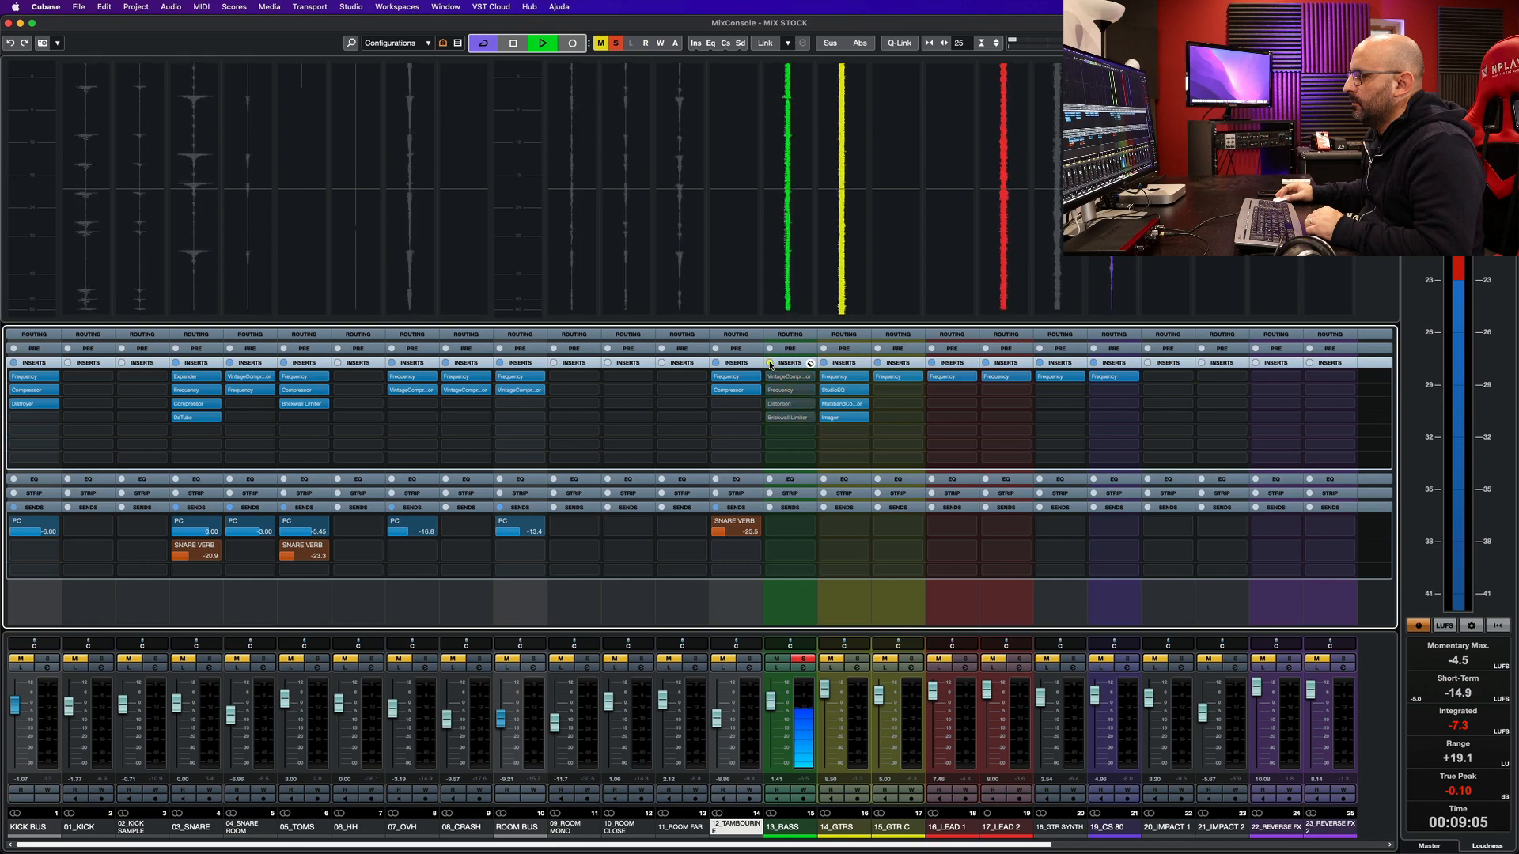
{"action": "left_click", "coordinate": [769, 364]}
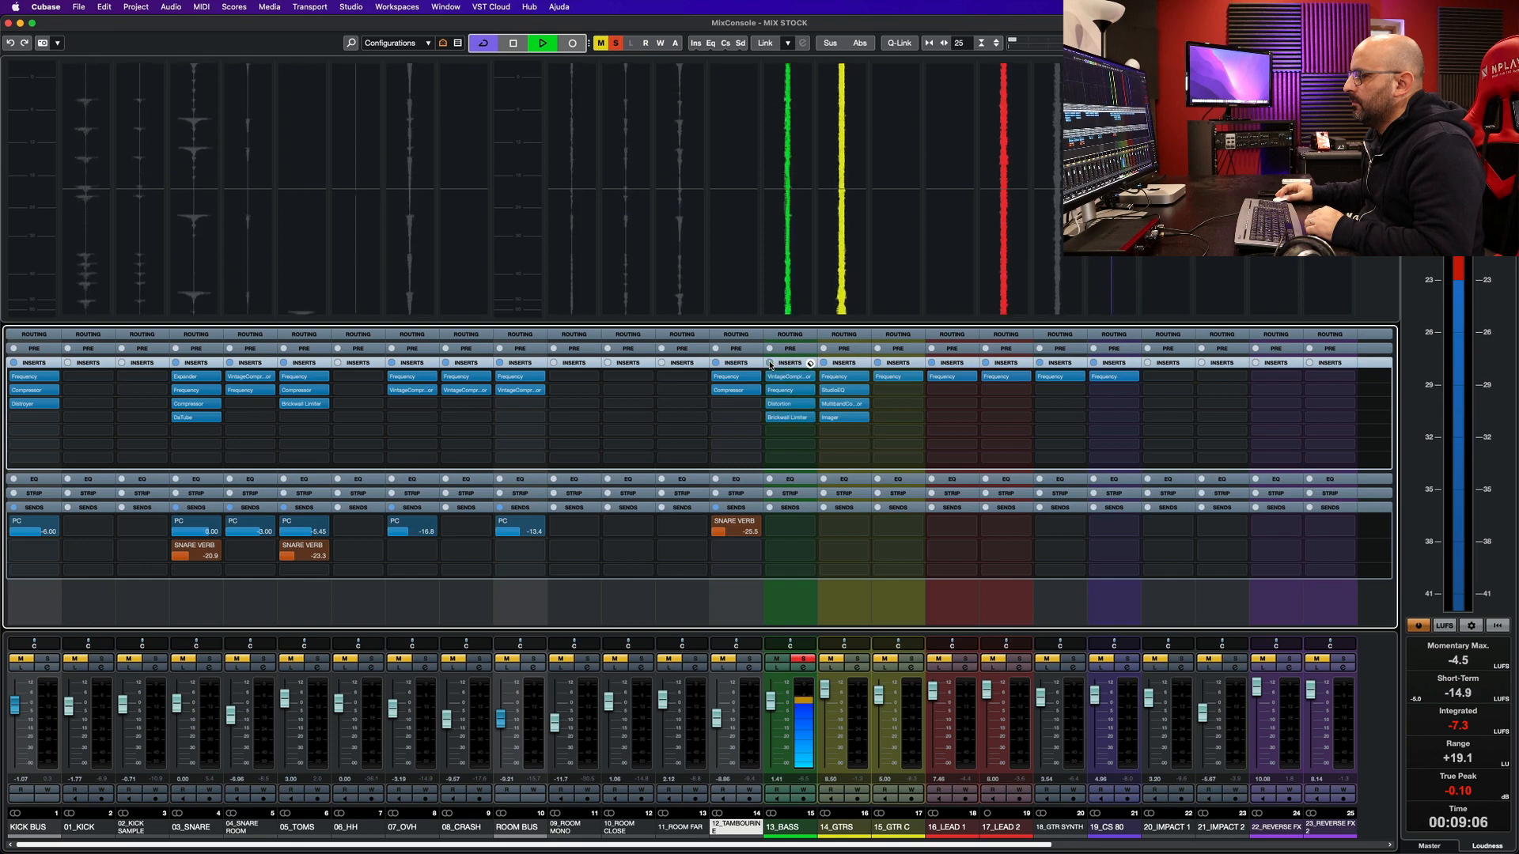
{"action": "left_click", "coordinate": [803, 599]}
- Open the VintageCompressor on 13_BASS and audition the bass through it with the other inserts bypassed
{"action": "left_click", "coordinate": [783, 378]}
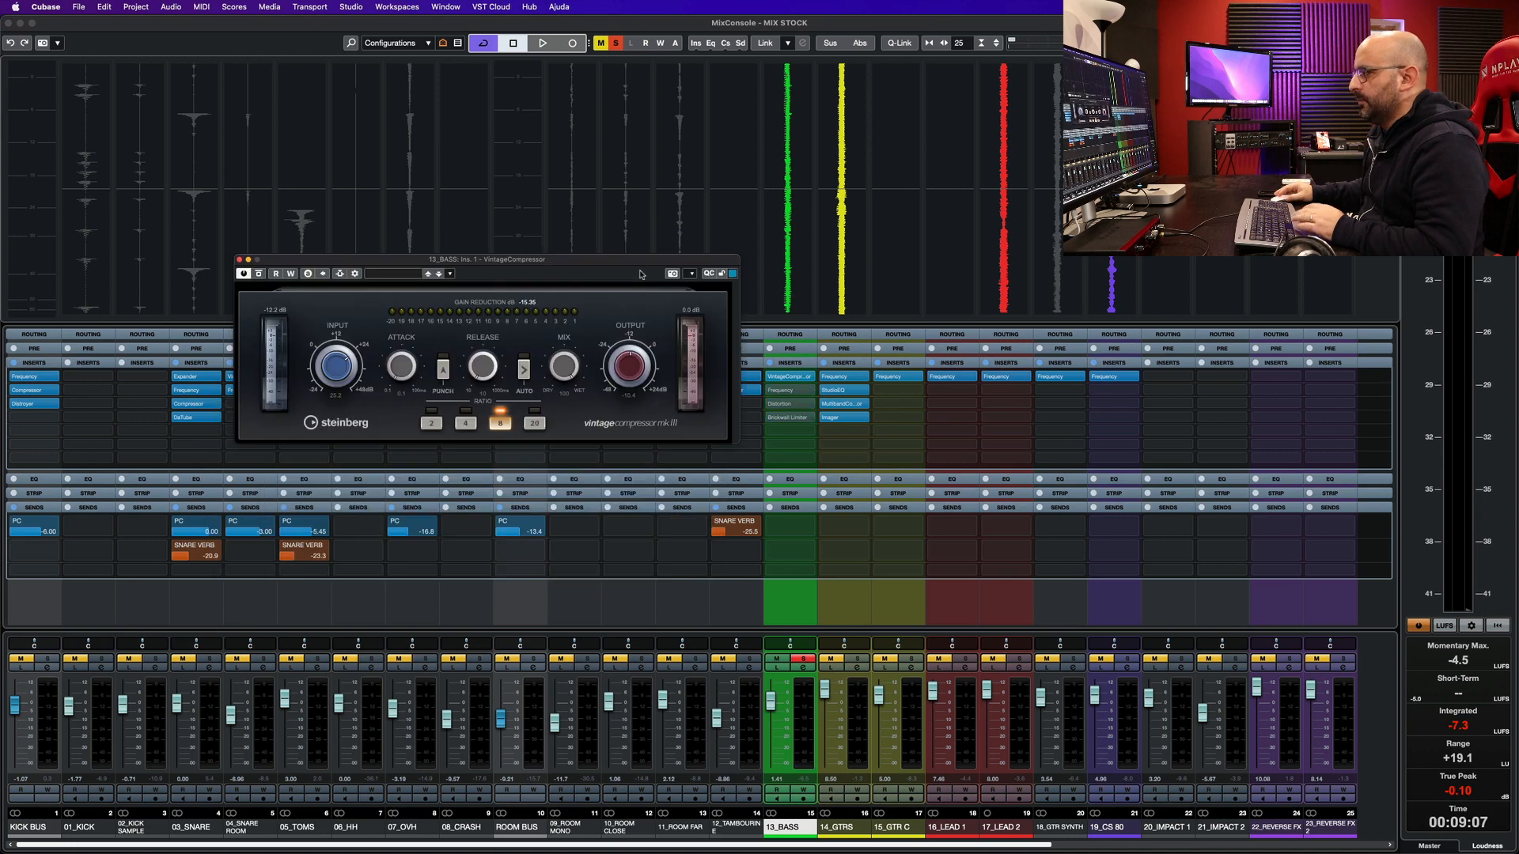
{"action": "left_click", "coordinate": [259, 273]}
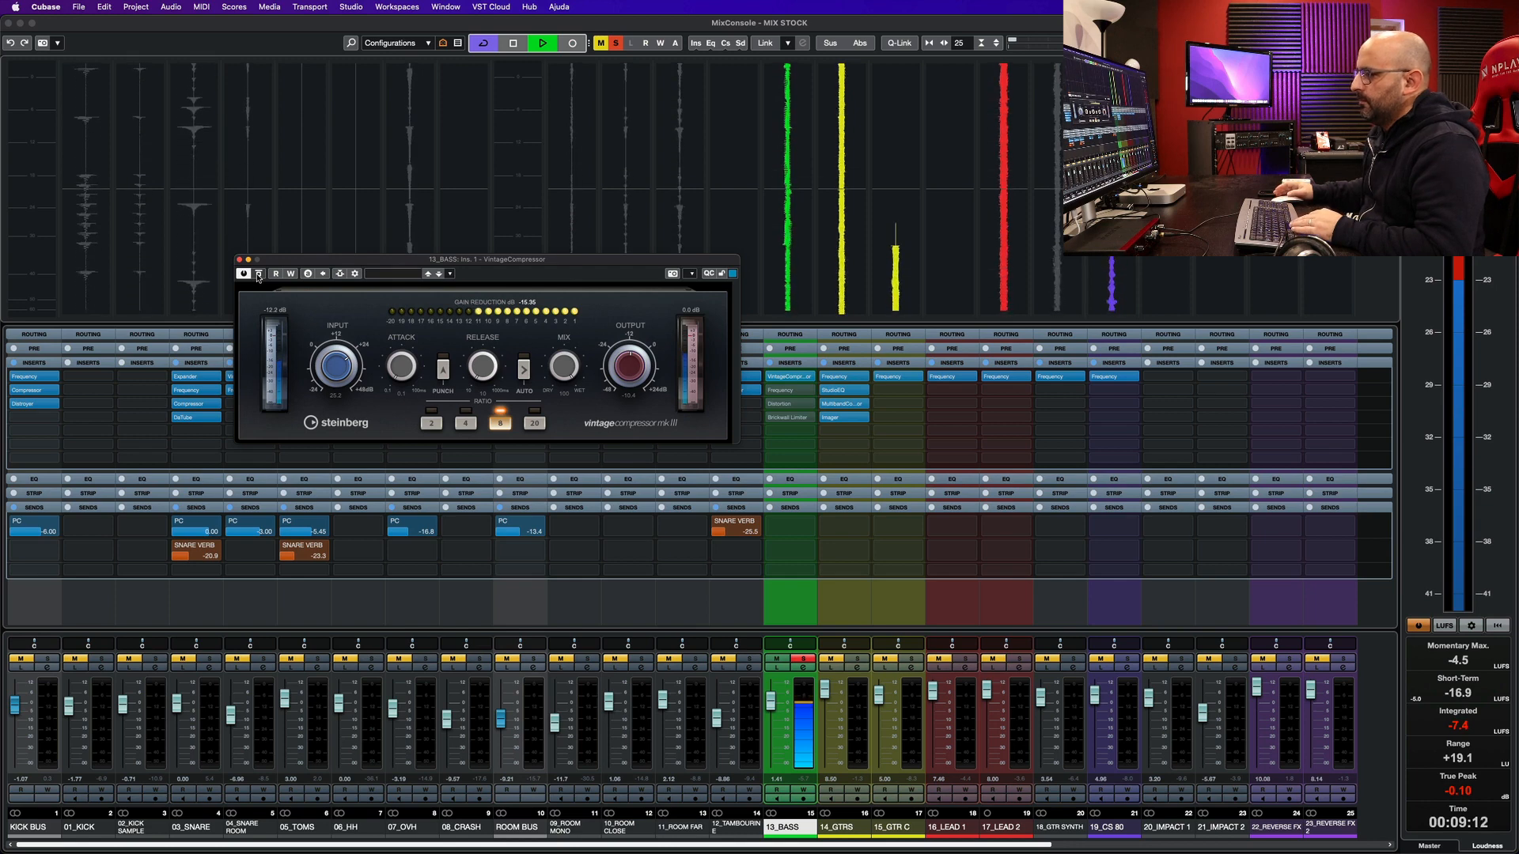
{"action": "key", "text": "space"}
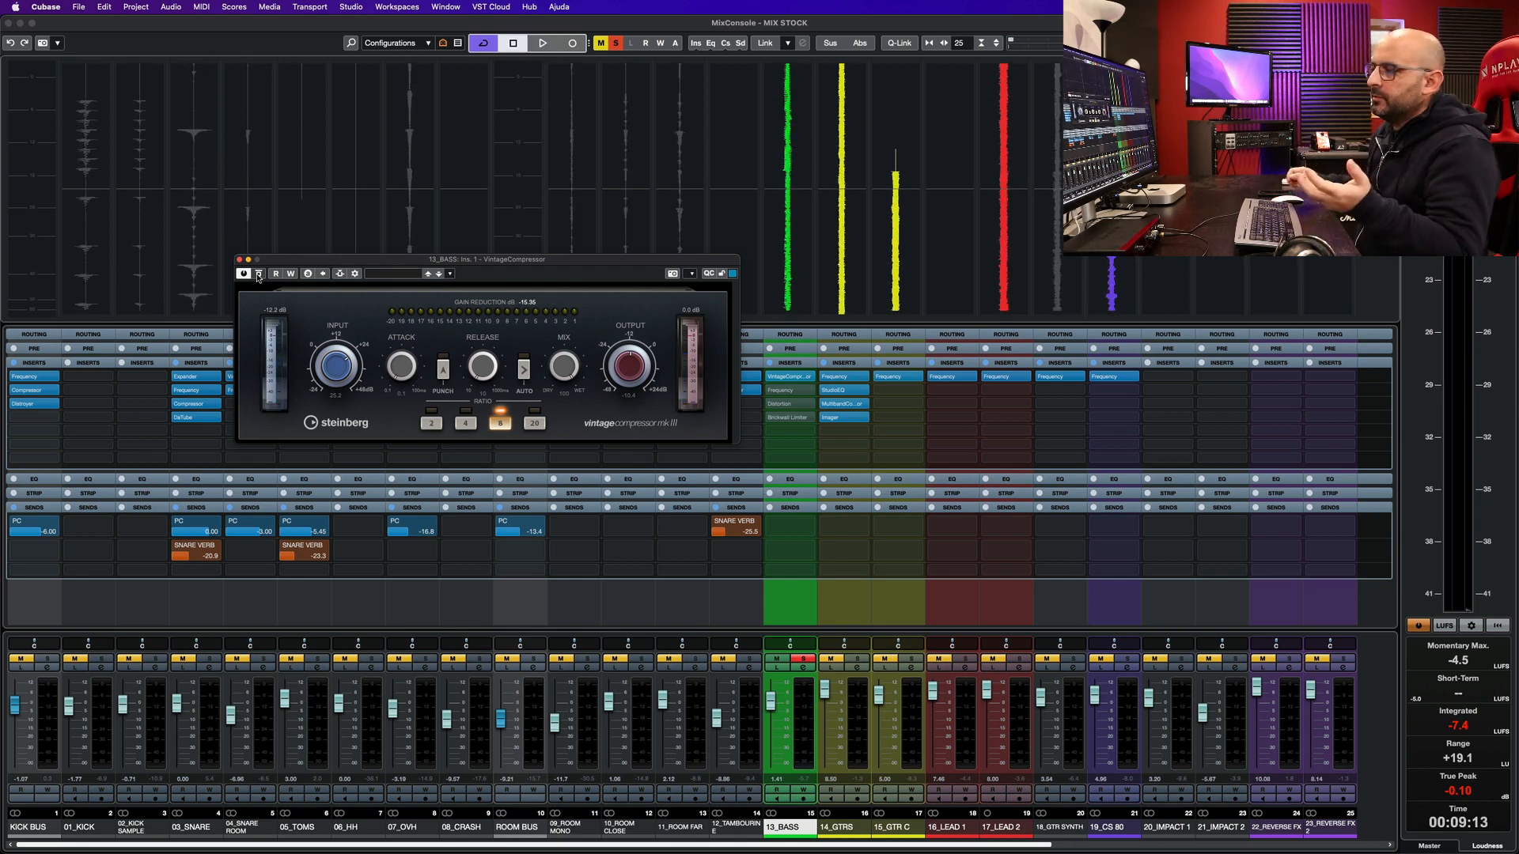
- Open the Frequency EQ on 13_BASS, audition the bass with it active, and close its editor
{"action": "left_click", "coordinate": [783, 391]}
{"action": "key", "text": "space"}
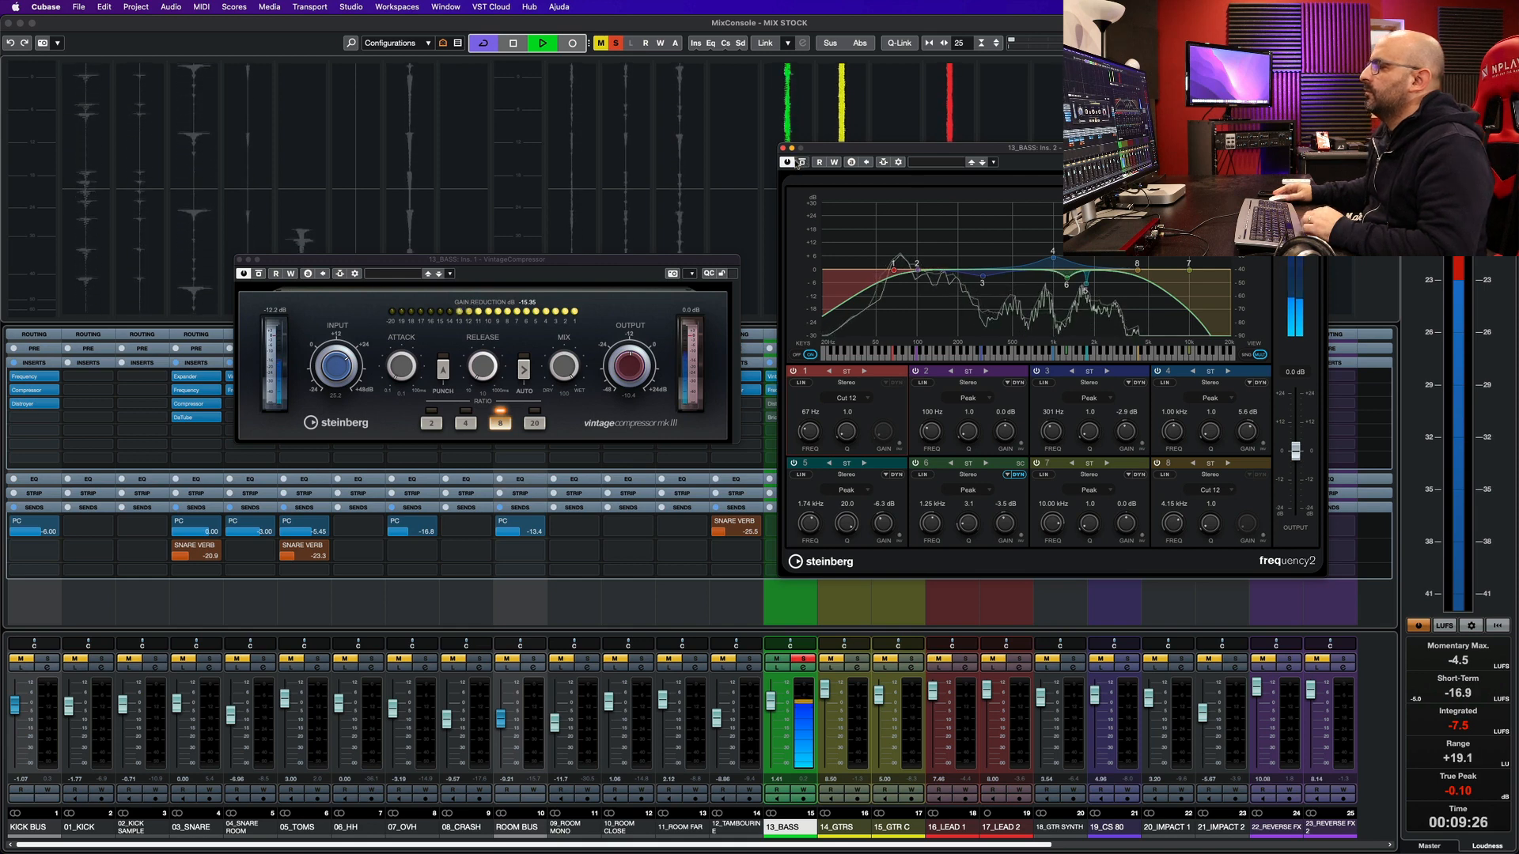
{"action": "key", "text": "space"}
{"action": "left_click", "coordinate": [782, 148]}
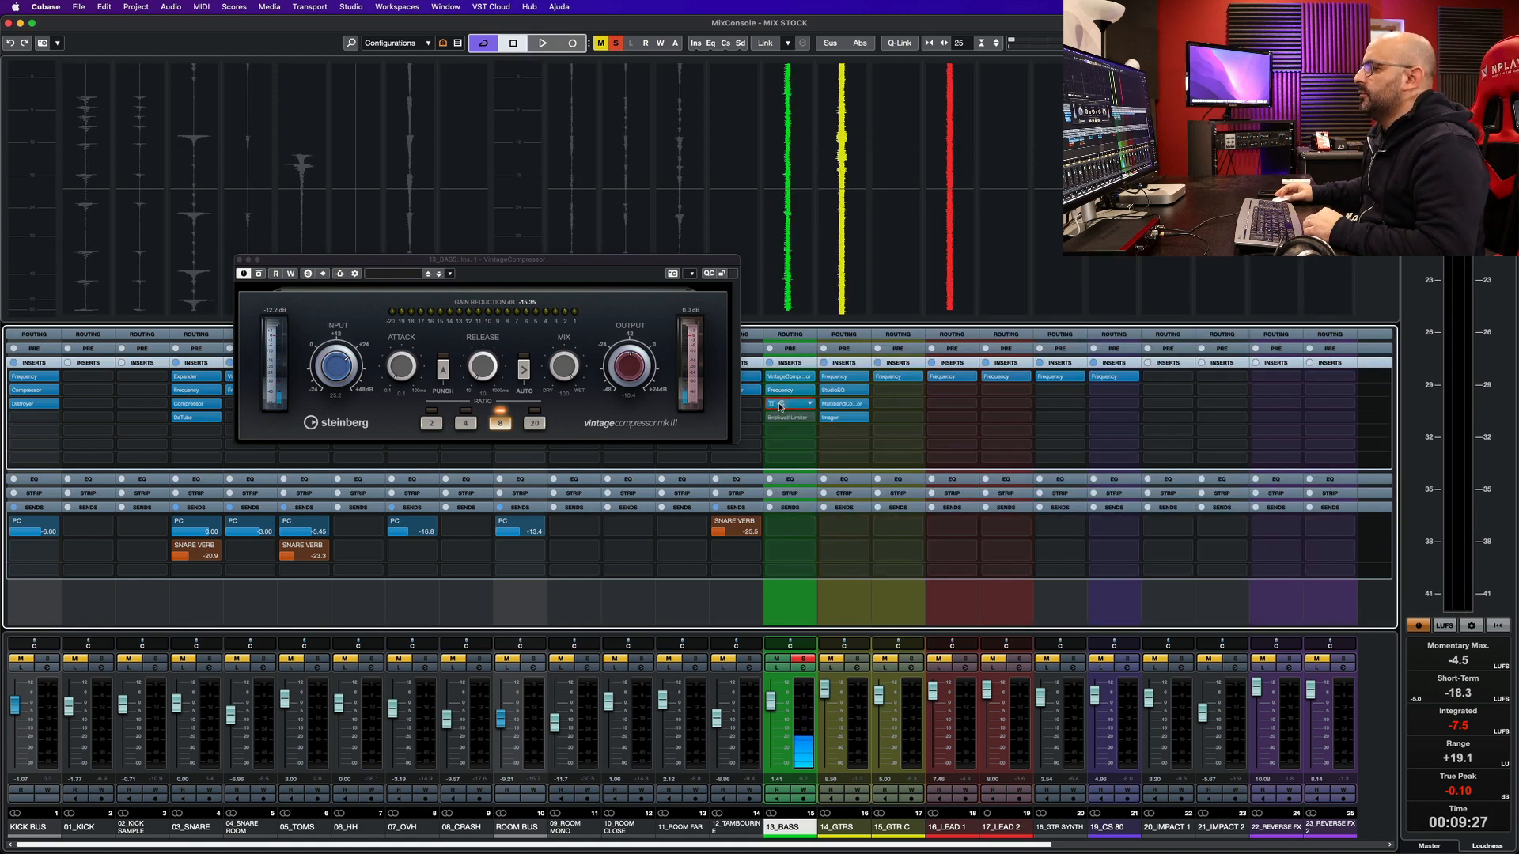
- Open the Distortion on 13_BASS, audition the bass with it active, and open the Brickwall Limiter
{"action": "left_click", "coordinate": [781, 405]}
{"action": "left_click_drag", "start_coordinate": [596, 100], "coordinate": [636, 155]}
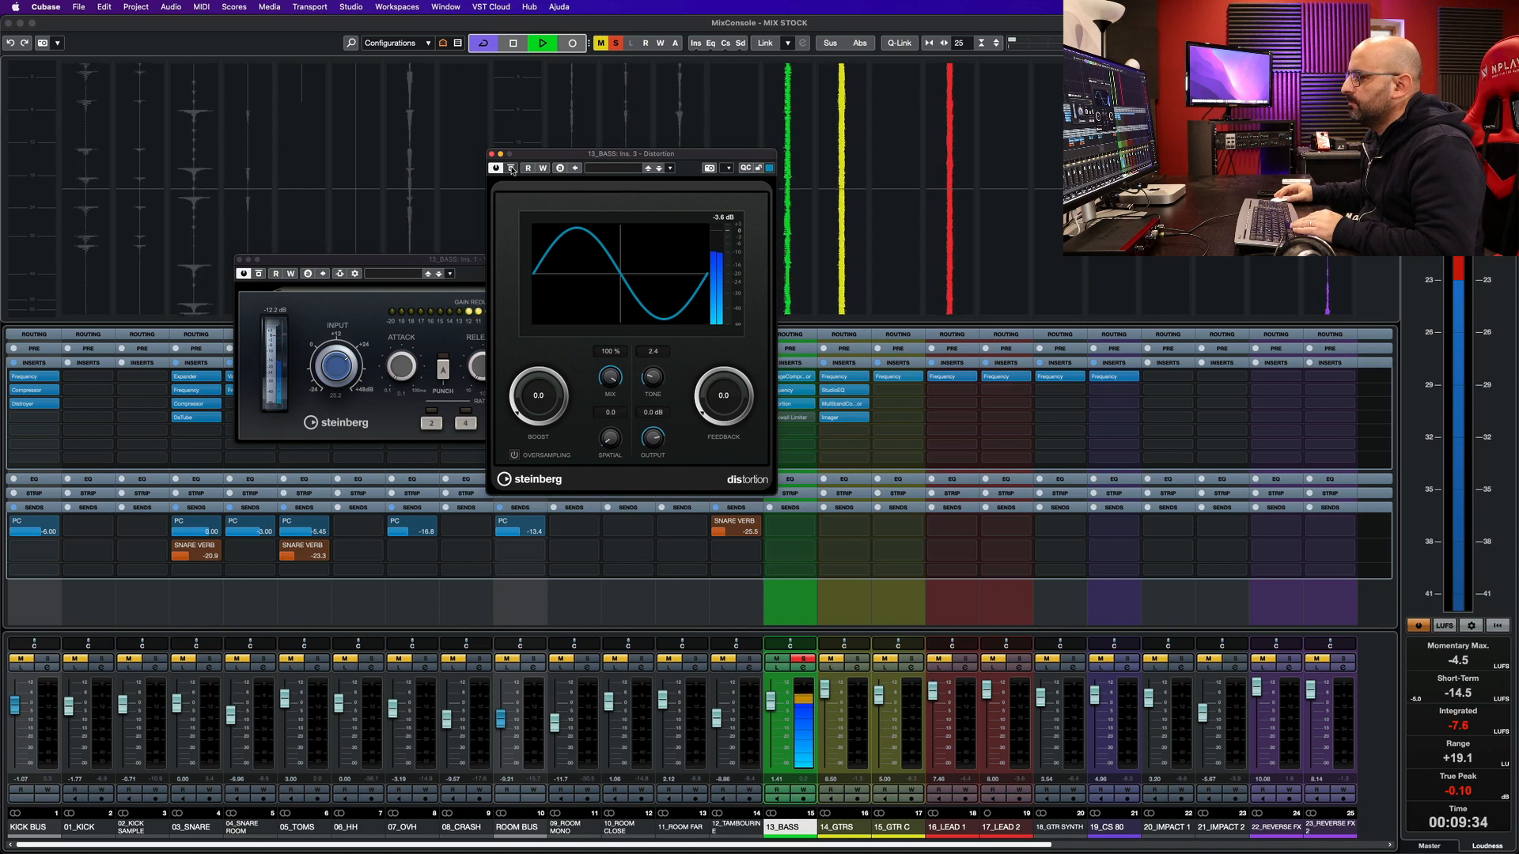
{"action": "key", "text": "space"}
{"action": "left_click_drag", "start_coordinate": [520, 155], "coordinate": [418, 150]}
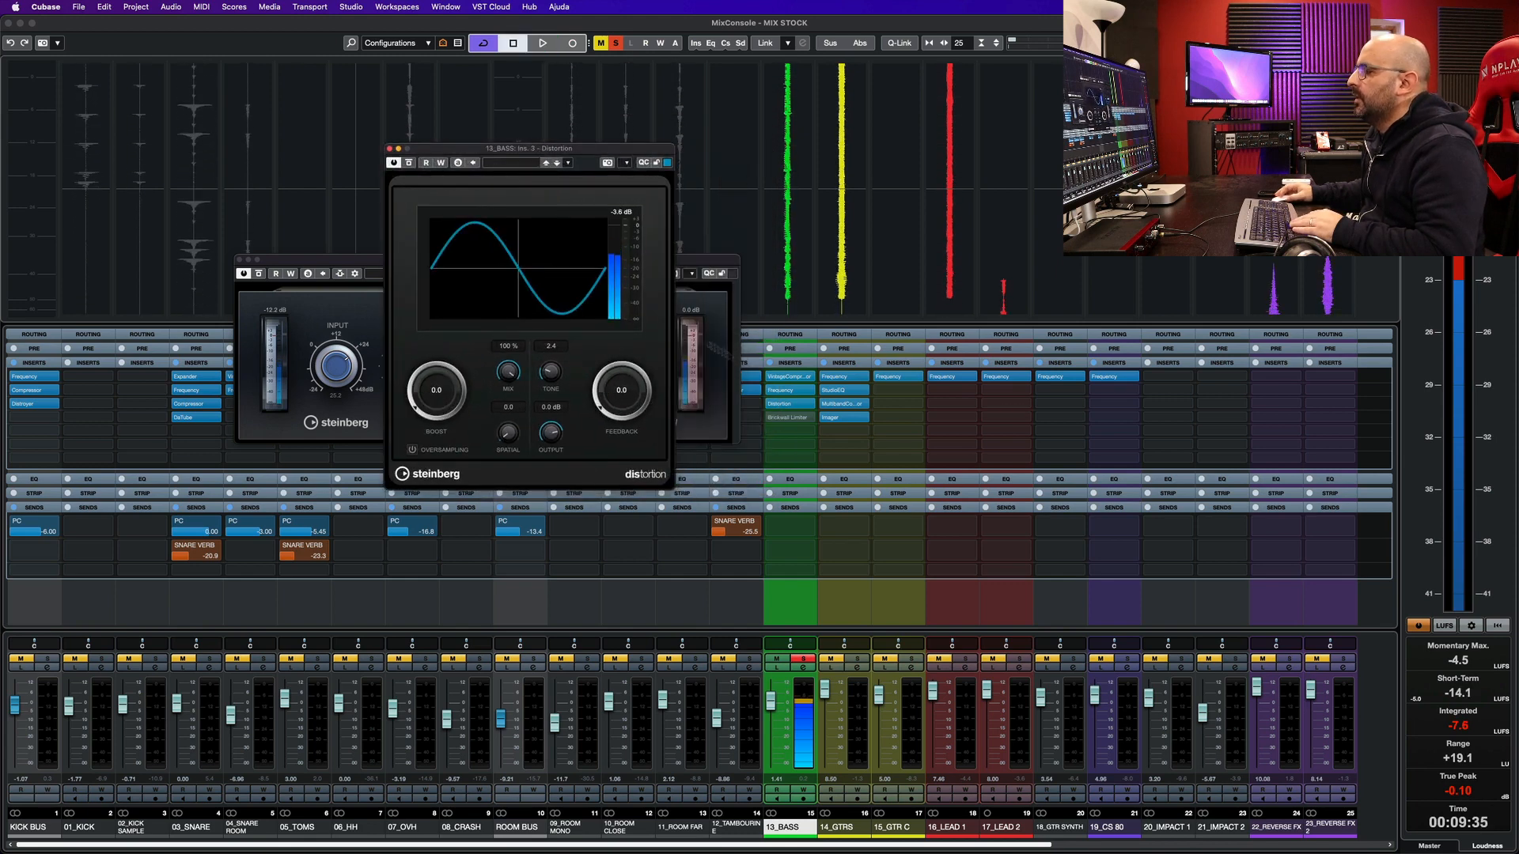
{"action": "left_click", "coordinate": [783, 418]}
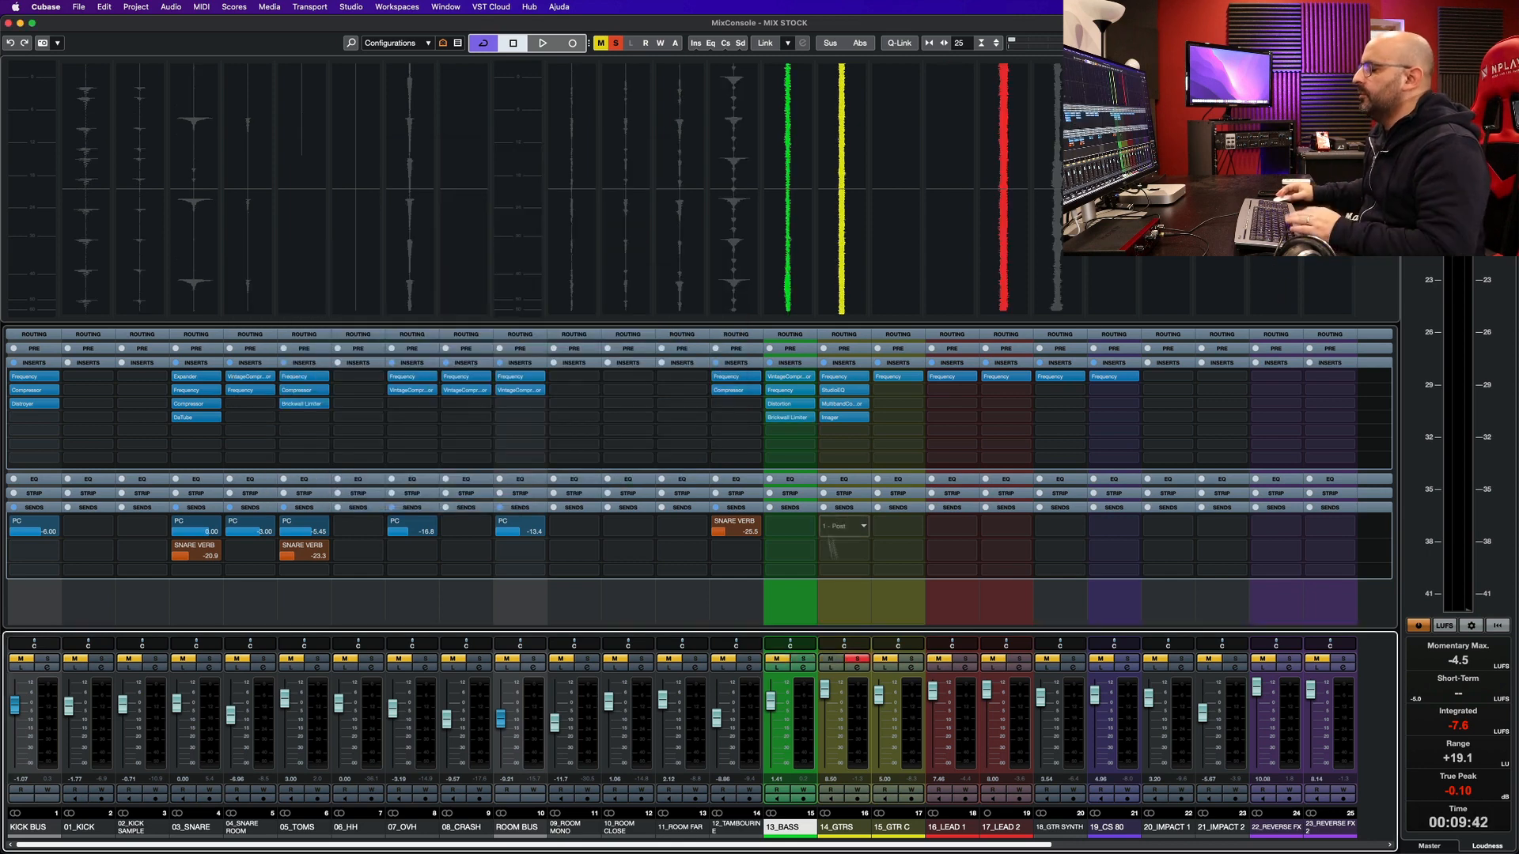
- Compare the soloed 14_GTRS guitars with all channel inserts bypassed and active, leaving the inserts bypassed
{"action": "left_click", "coordinate": [824, 363]}
{"action": "key", "text": "space"}
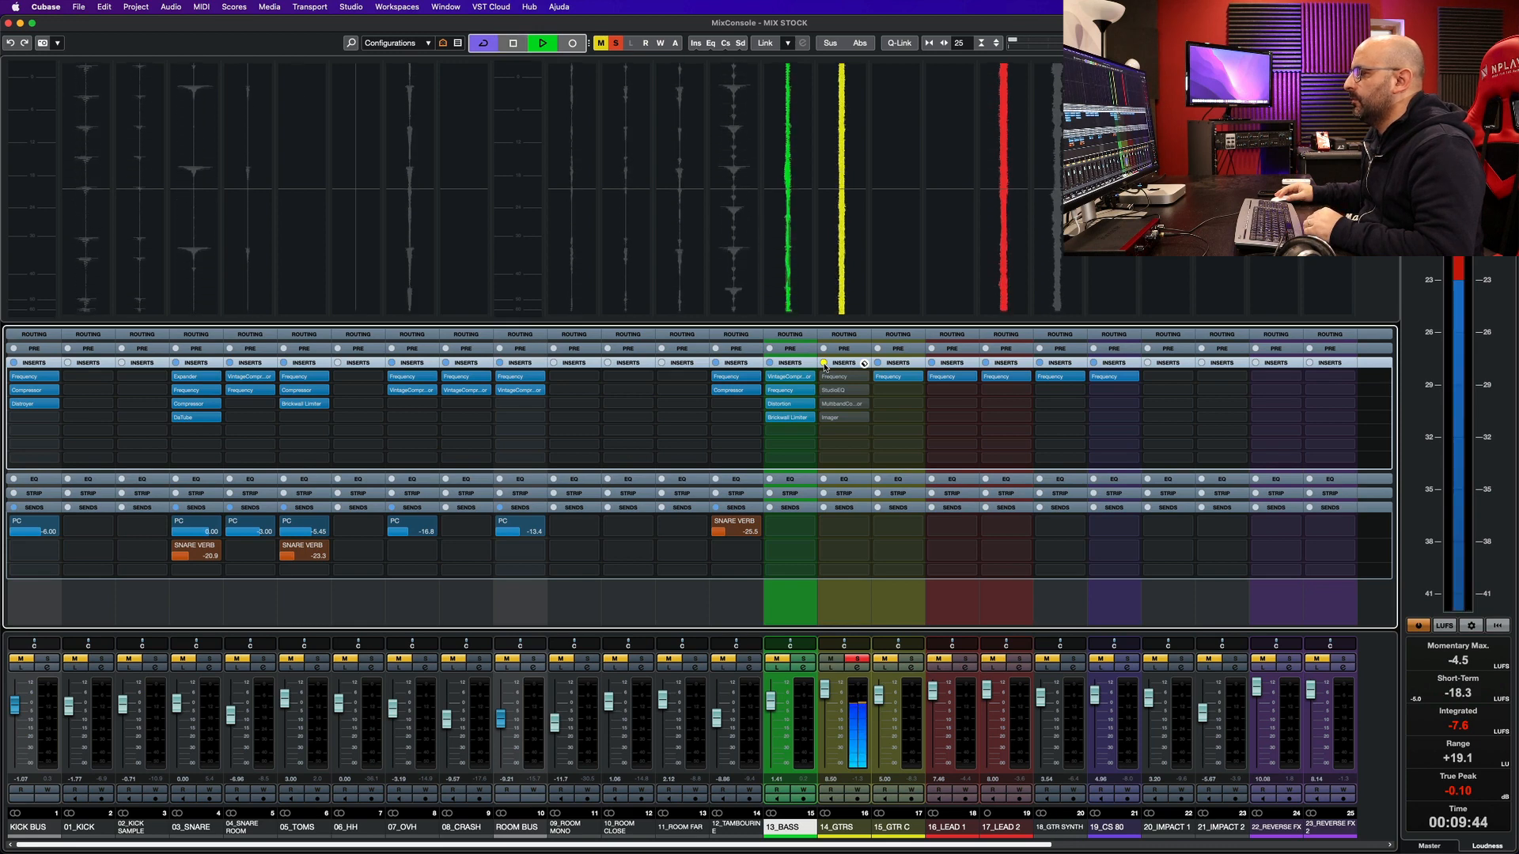
{"action": "left_click", "coordinate": [824, 364]}
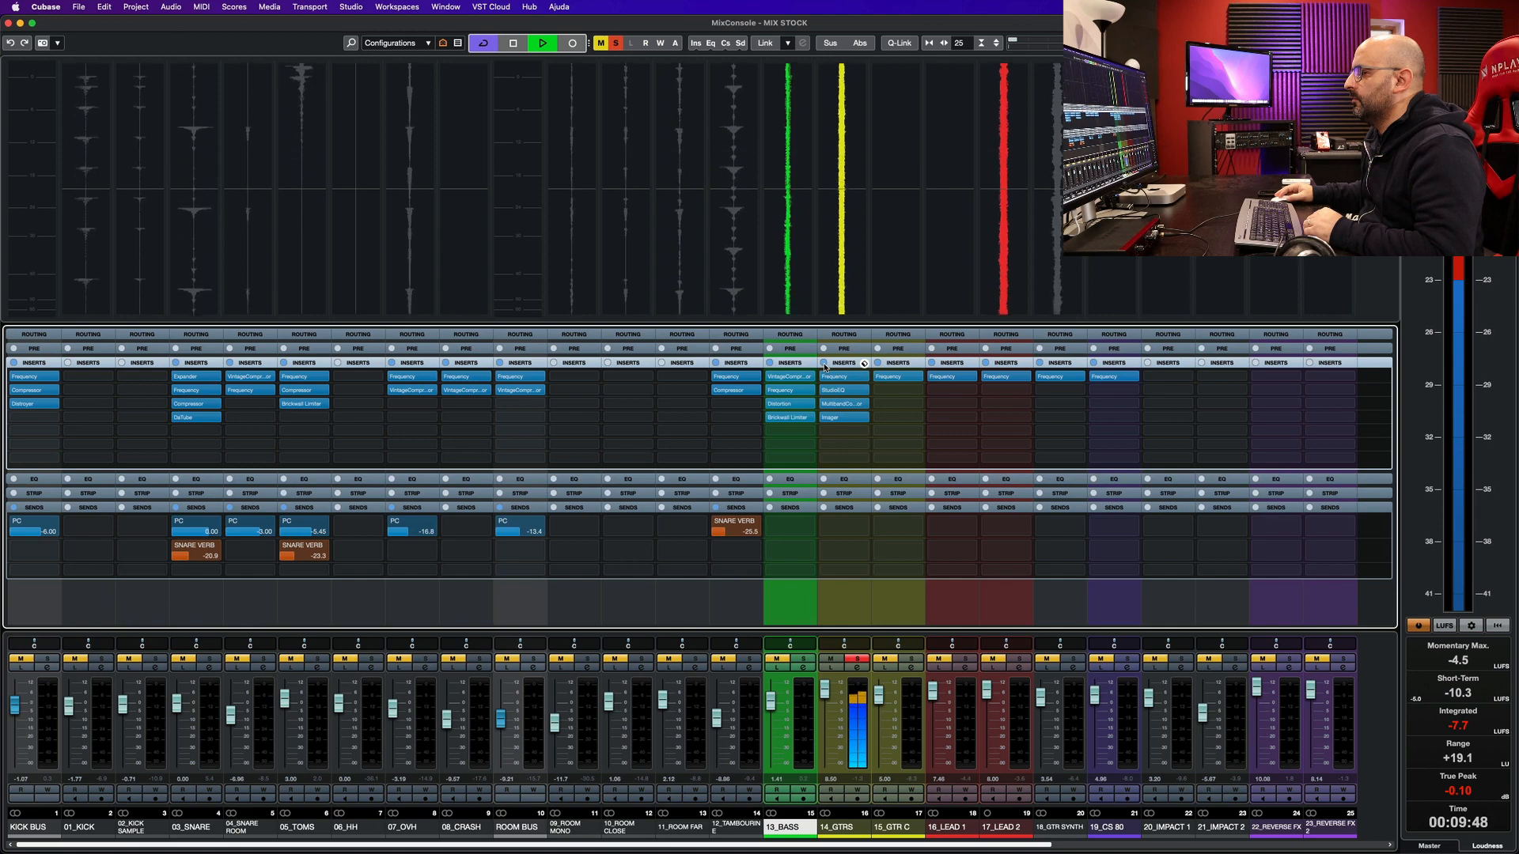
{"action": "left_click", "coordinate": [825, 364]}
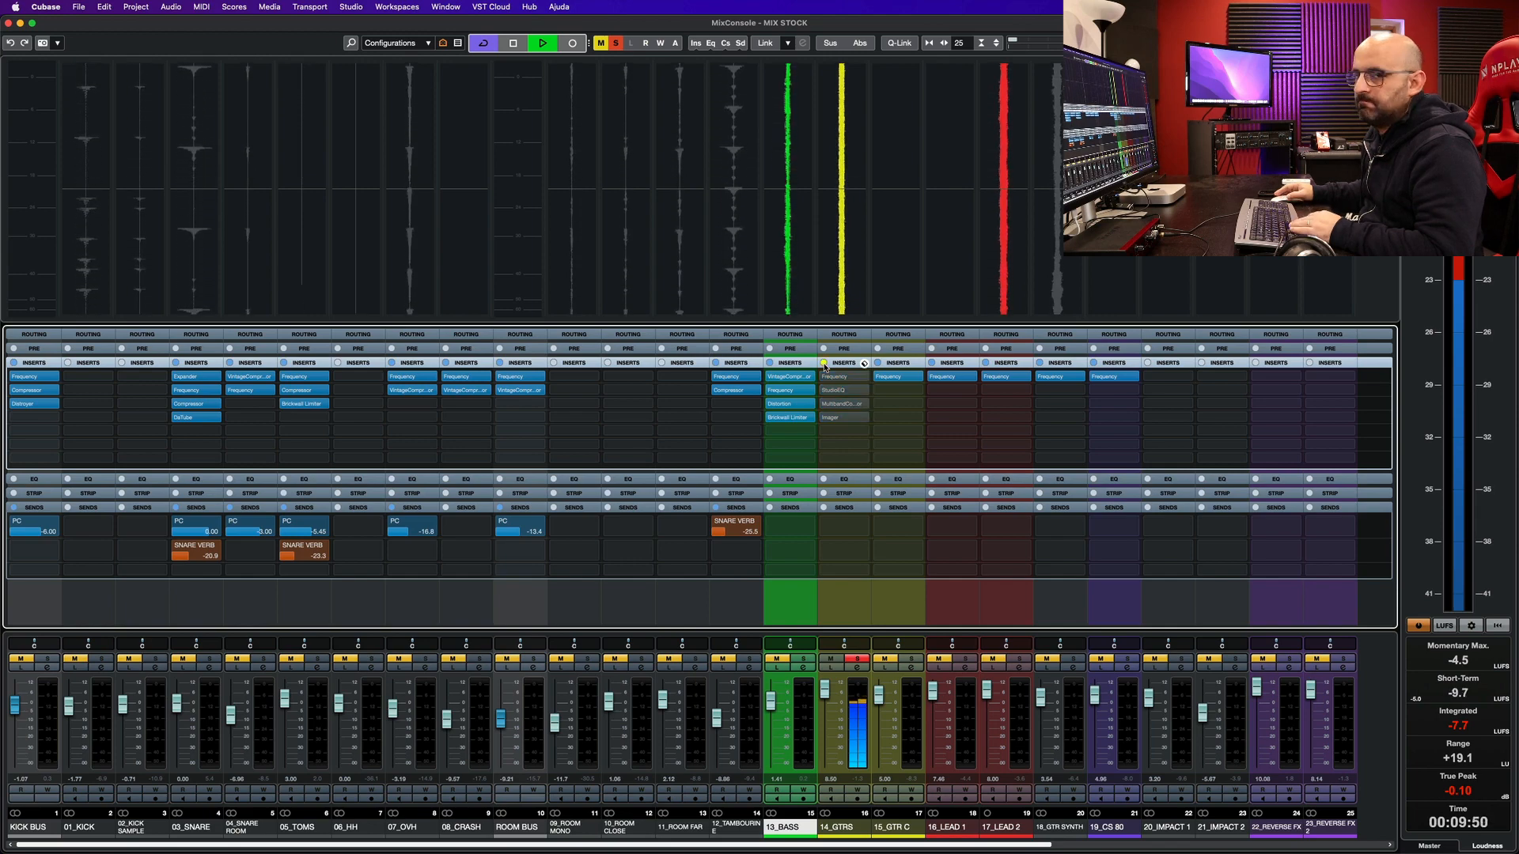
{"action": "key", "text": "space"}
- Open the Frequency EQ on 14_GTRS, compare the guitars with it bypassed and active, leave it on, and close its editor
{"action": "left_click", "coordinate": [835, 379]}
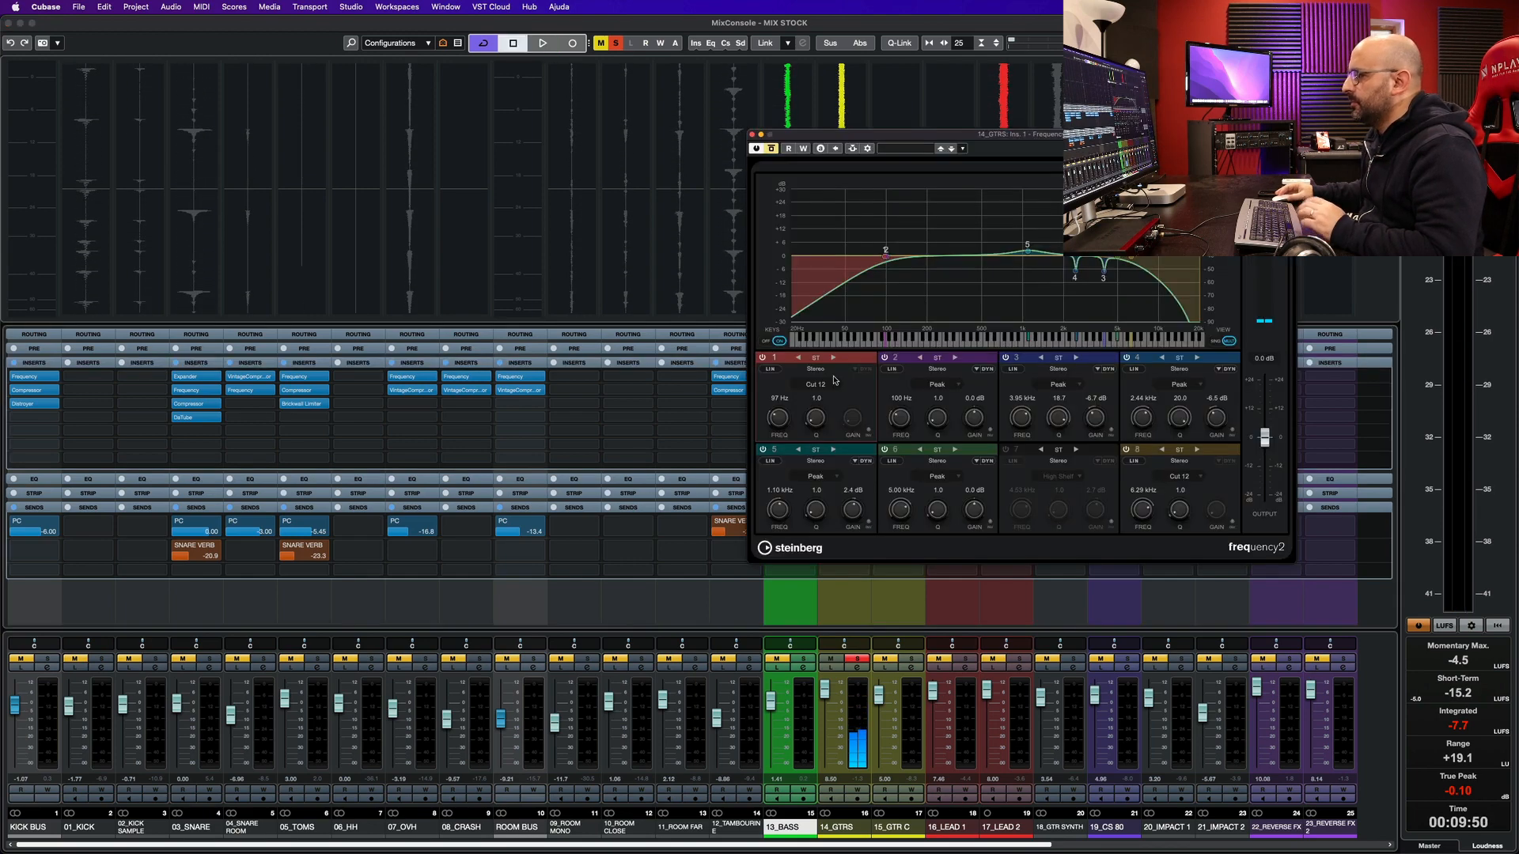
{"action": "left_click_drag", "start_coordinate": [911, 143], "coordinate": [470, 139]}
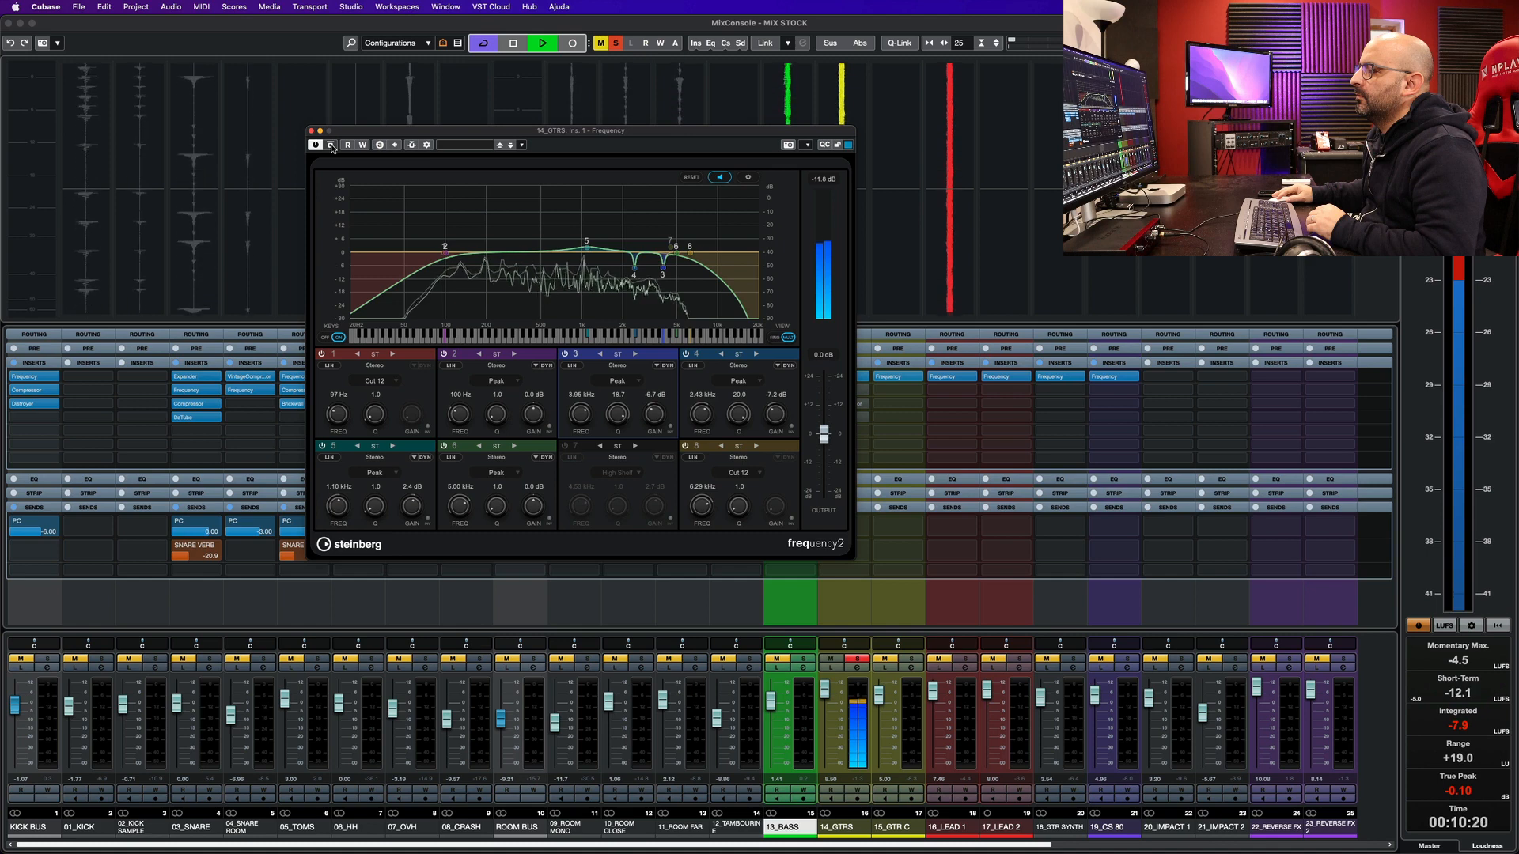
{"action": "left_click", "coordinate": [331, 144]}
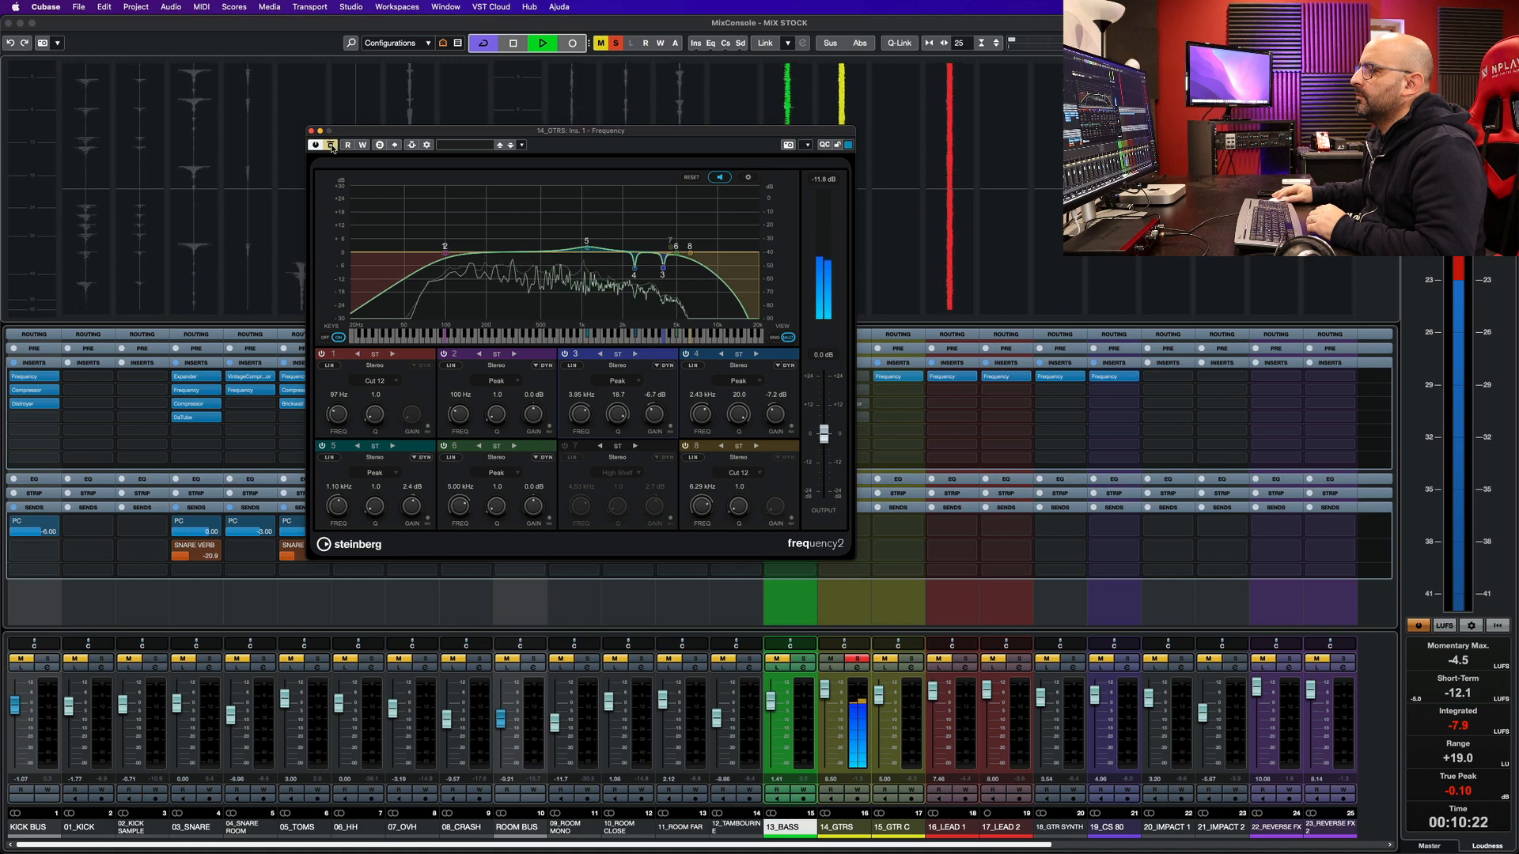
{"action": "left_click", "coordinate": [332, 147]}
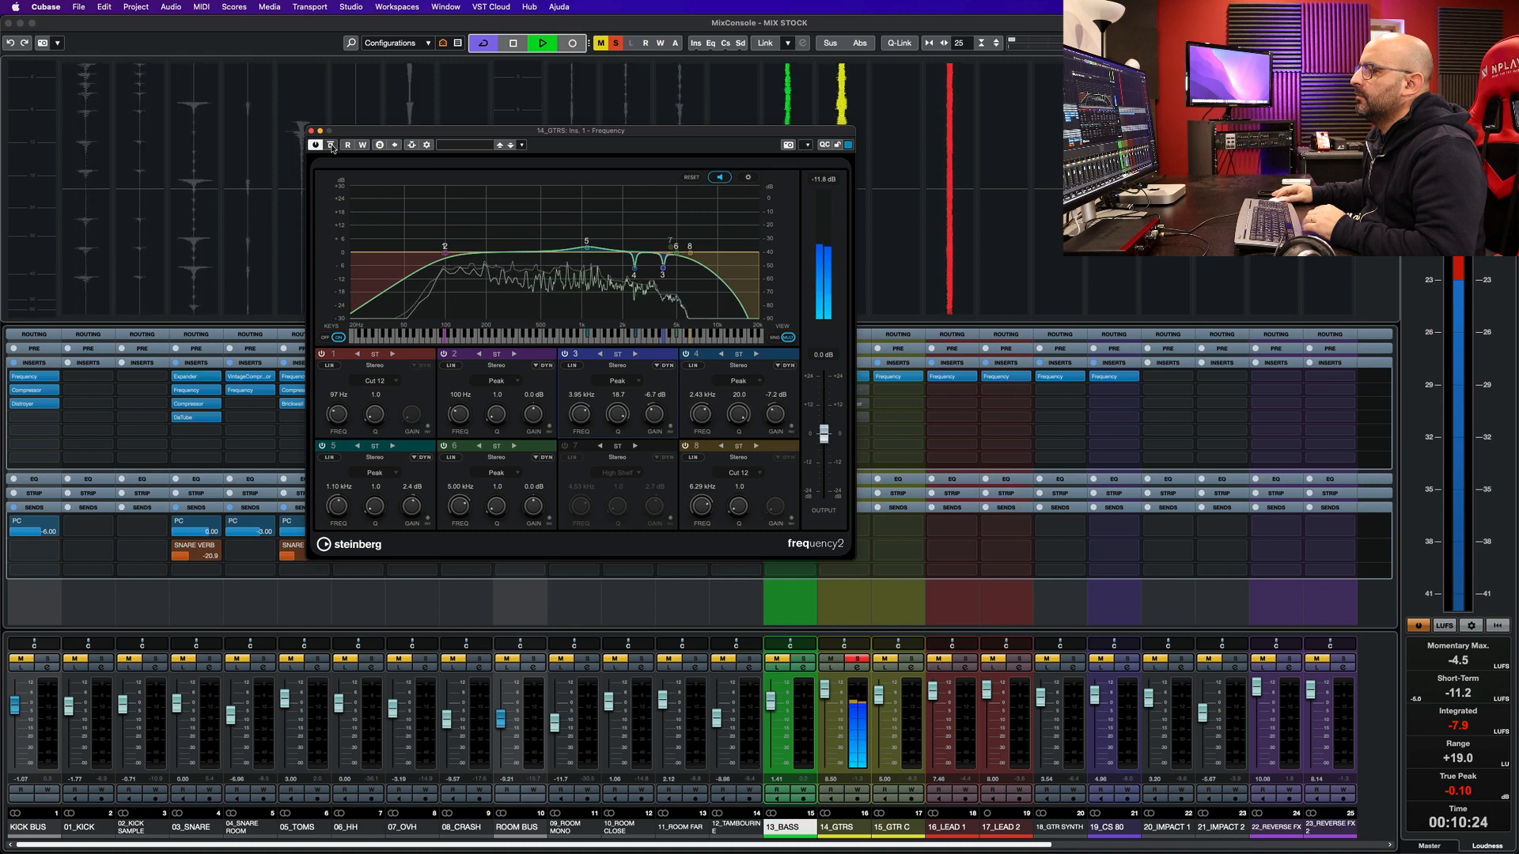
{"action": "key", "text": "space"}
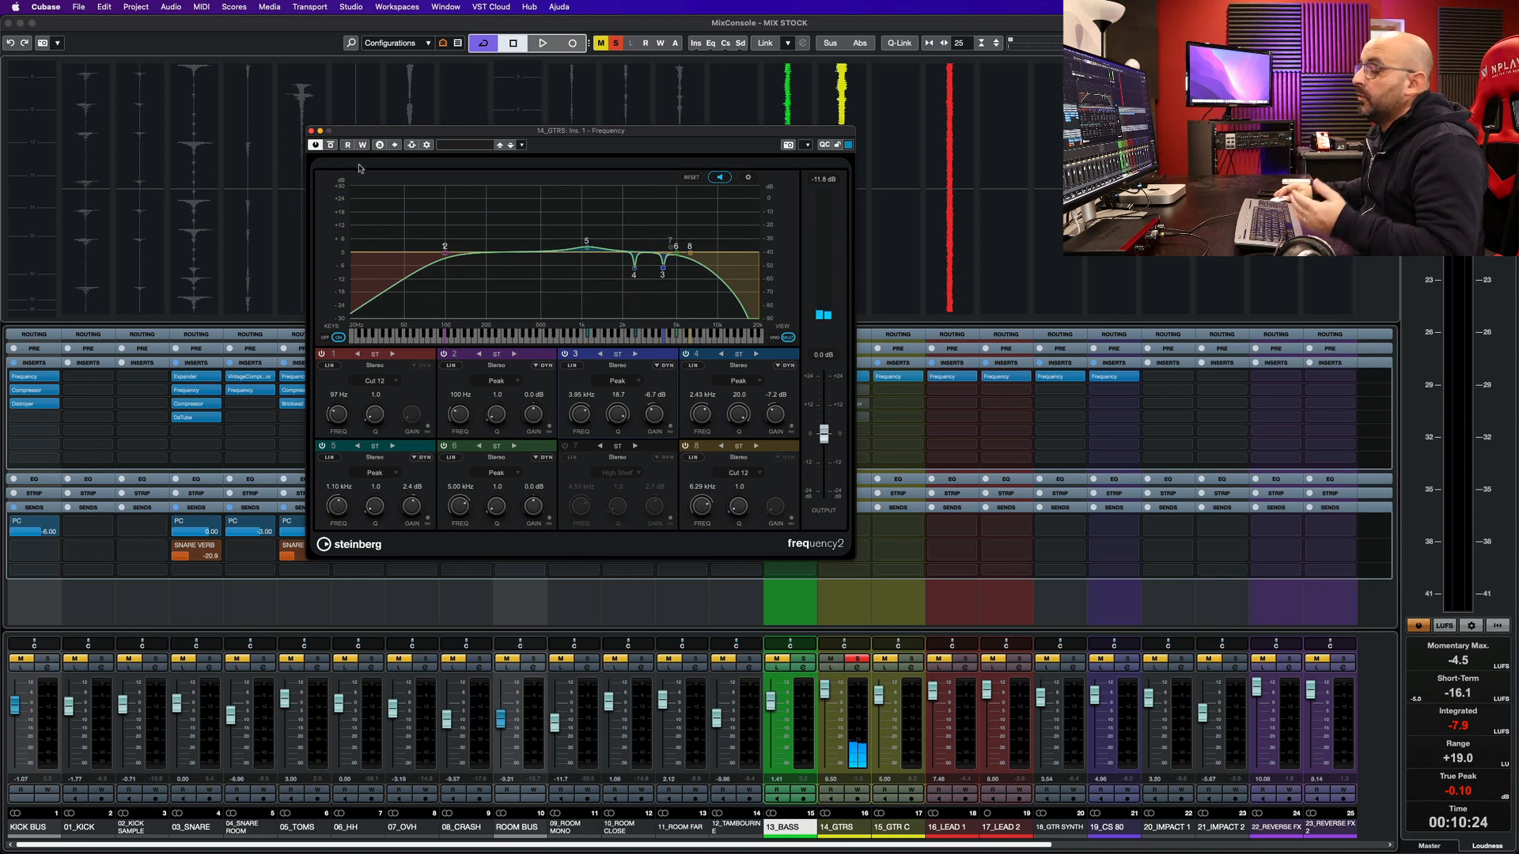
{"action": "left_click", "coordinate": [312, 131]}
- Open the StudioEQ on 14_GTRS, compare the guitars with it bypassed and active, leave it on, and close its editor
{"action": "left_click", "coordinate": [833, 396]}
{"action": "left_click_drag", "start_coordinate": [344, 131], "coordinate": [438, 148]}
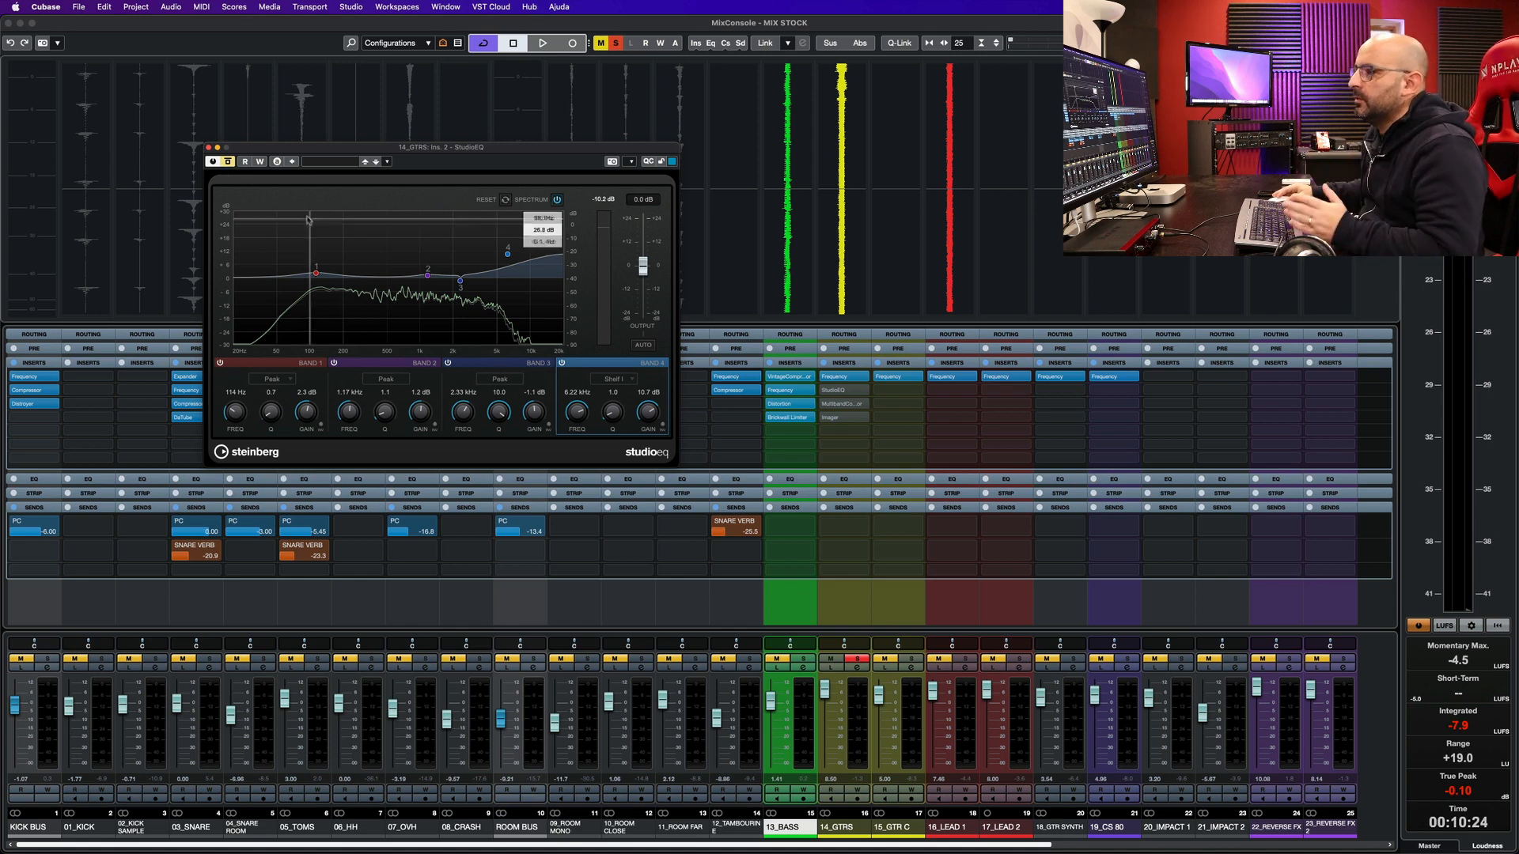
{"action": "key", "text": "space"}
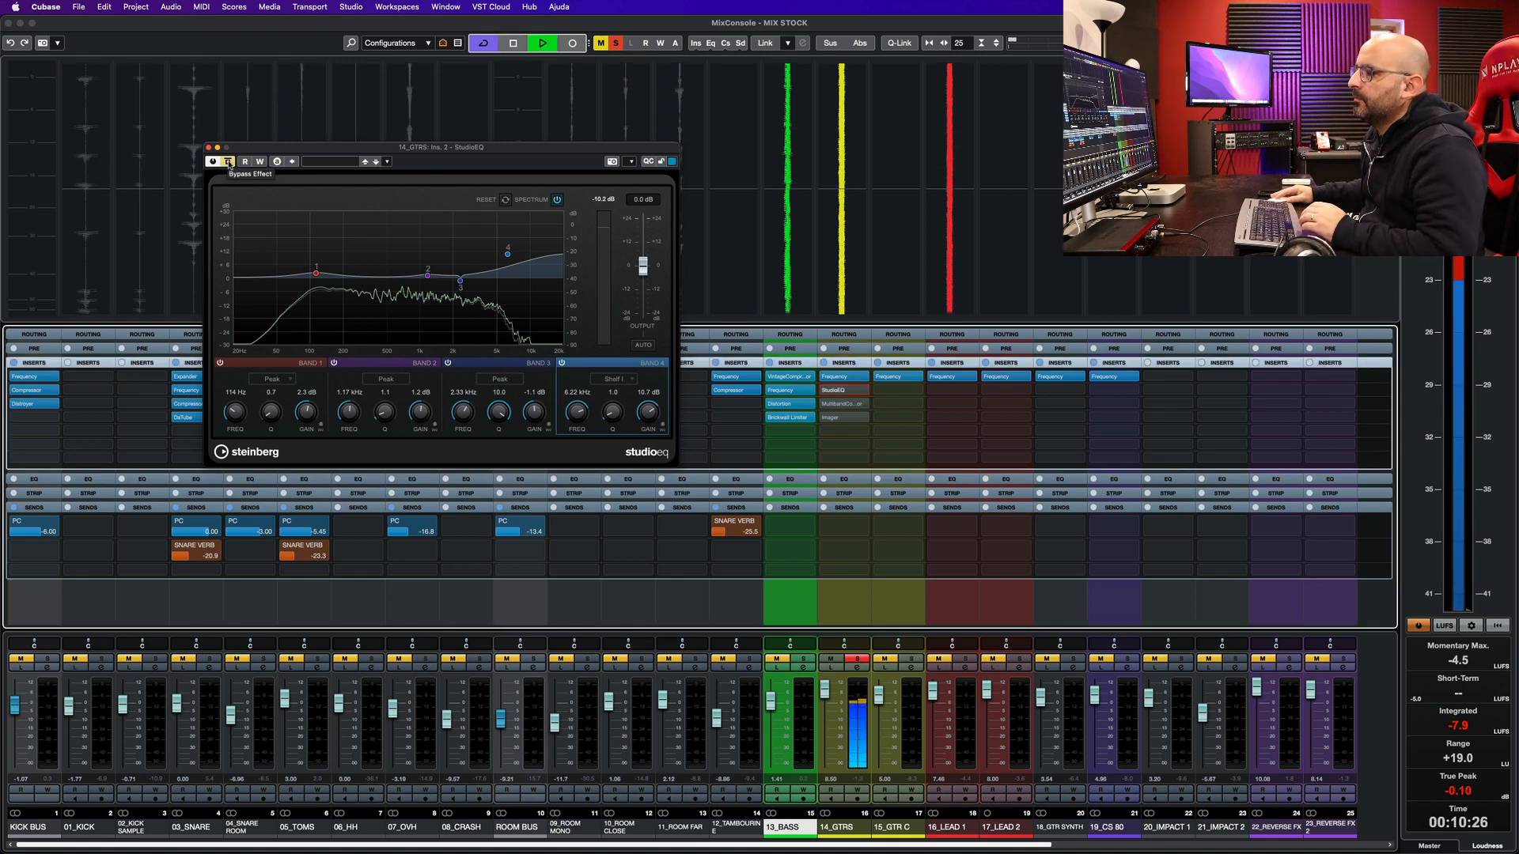
{"action": "left_click", "coordinate": [228, 163]}
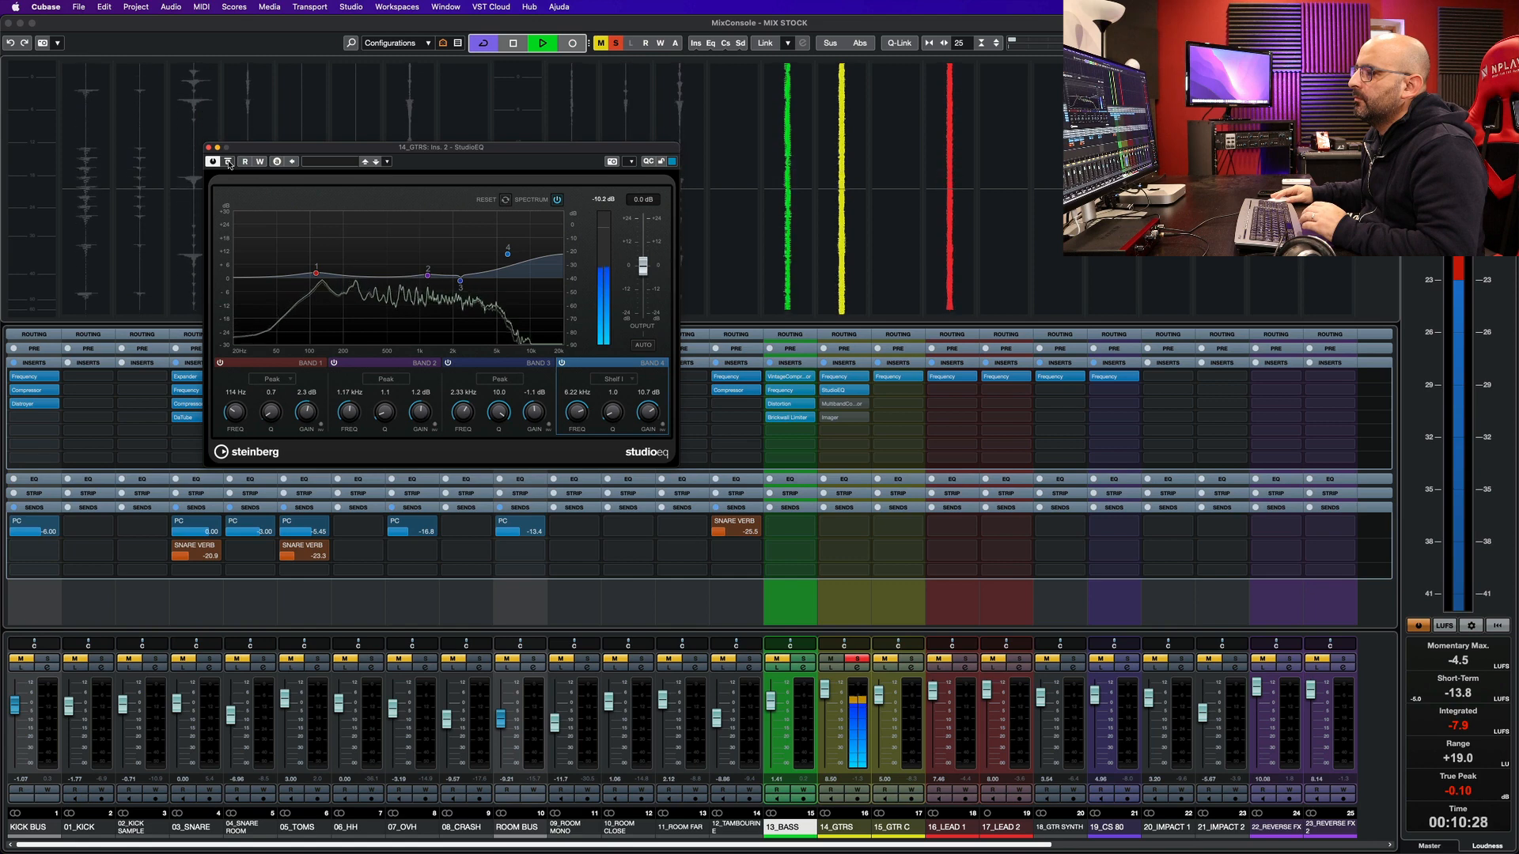
{"action": "left_click", "coordinate": [229, 162]}
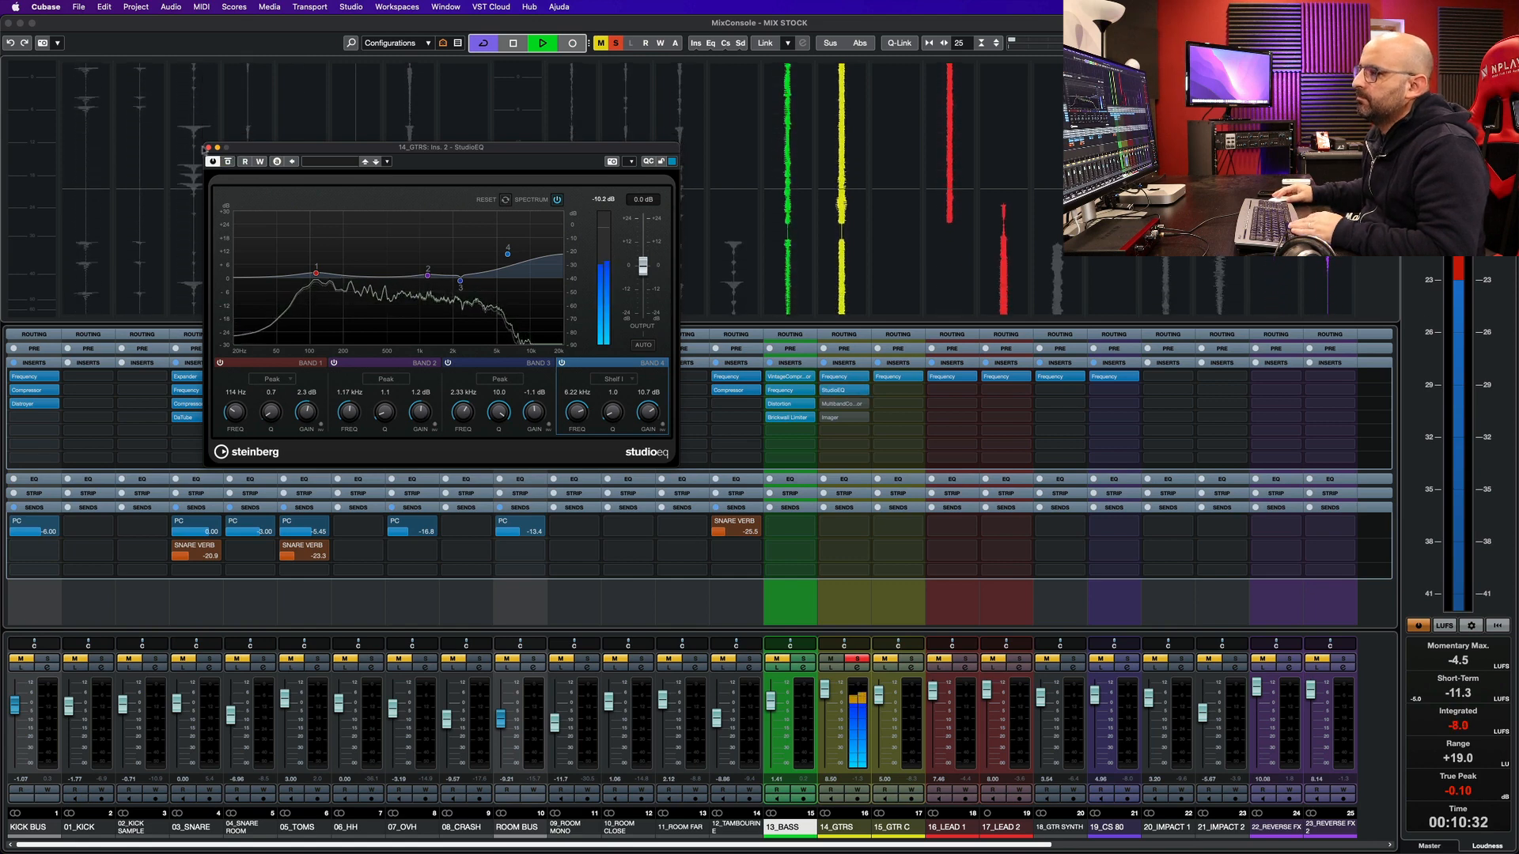
{"action": "left_click", "coordinate": [208, 147]}
{"action": "key", "text": "space"}
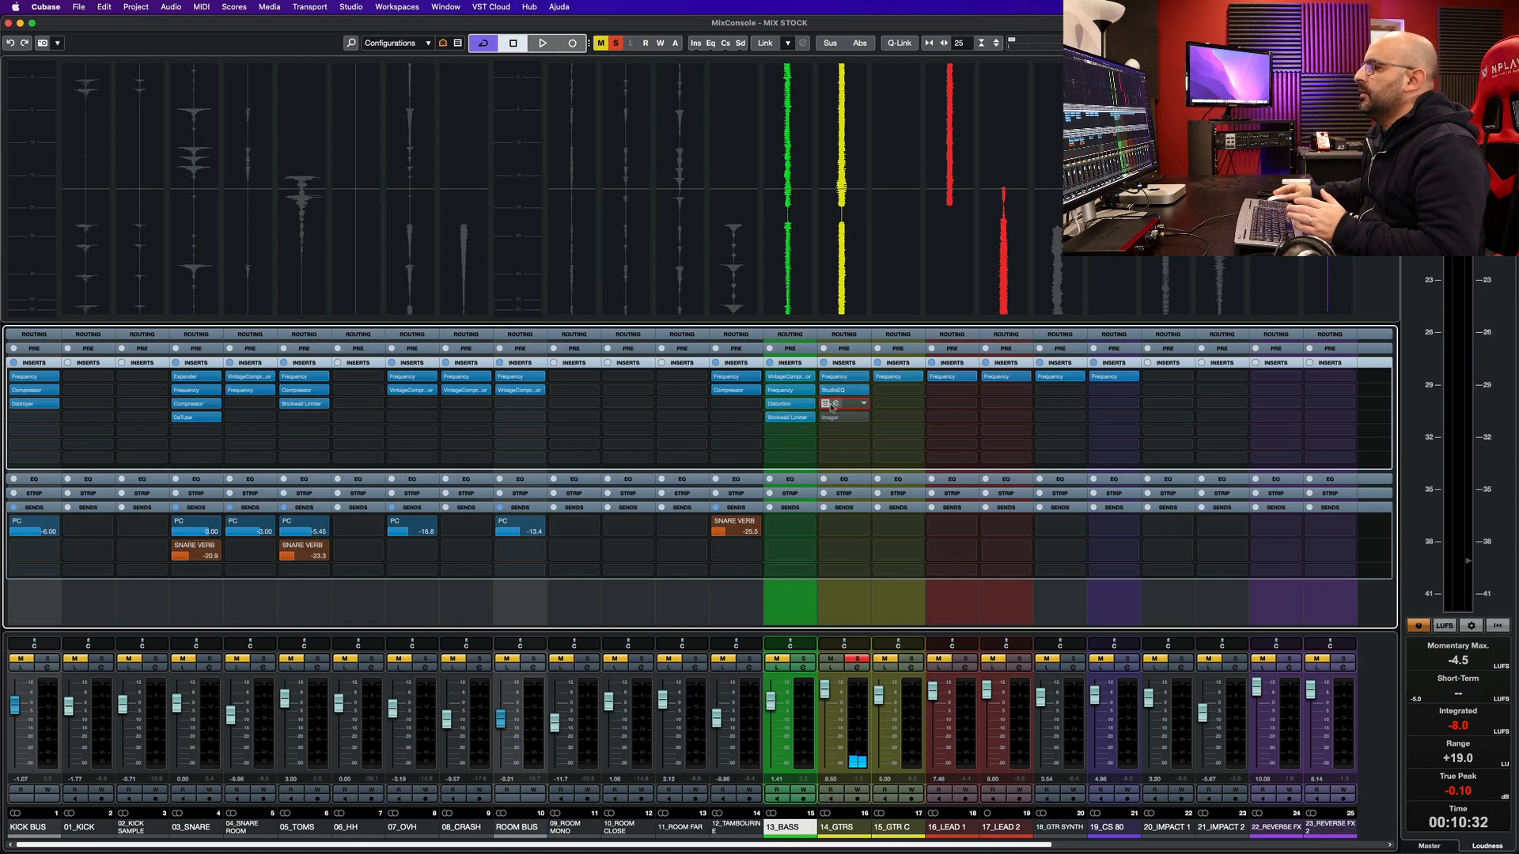
- Open the MultibandCompressor on 14_GTRS, audition the guitars with it bypassed and active, and leave it on
{"action": "left_click", "coordinate": [832, 405]}
{"action": "key", "text": "space"}
{"action": "left_click", "coordinate": [547, 440]}
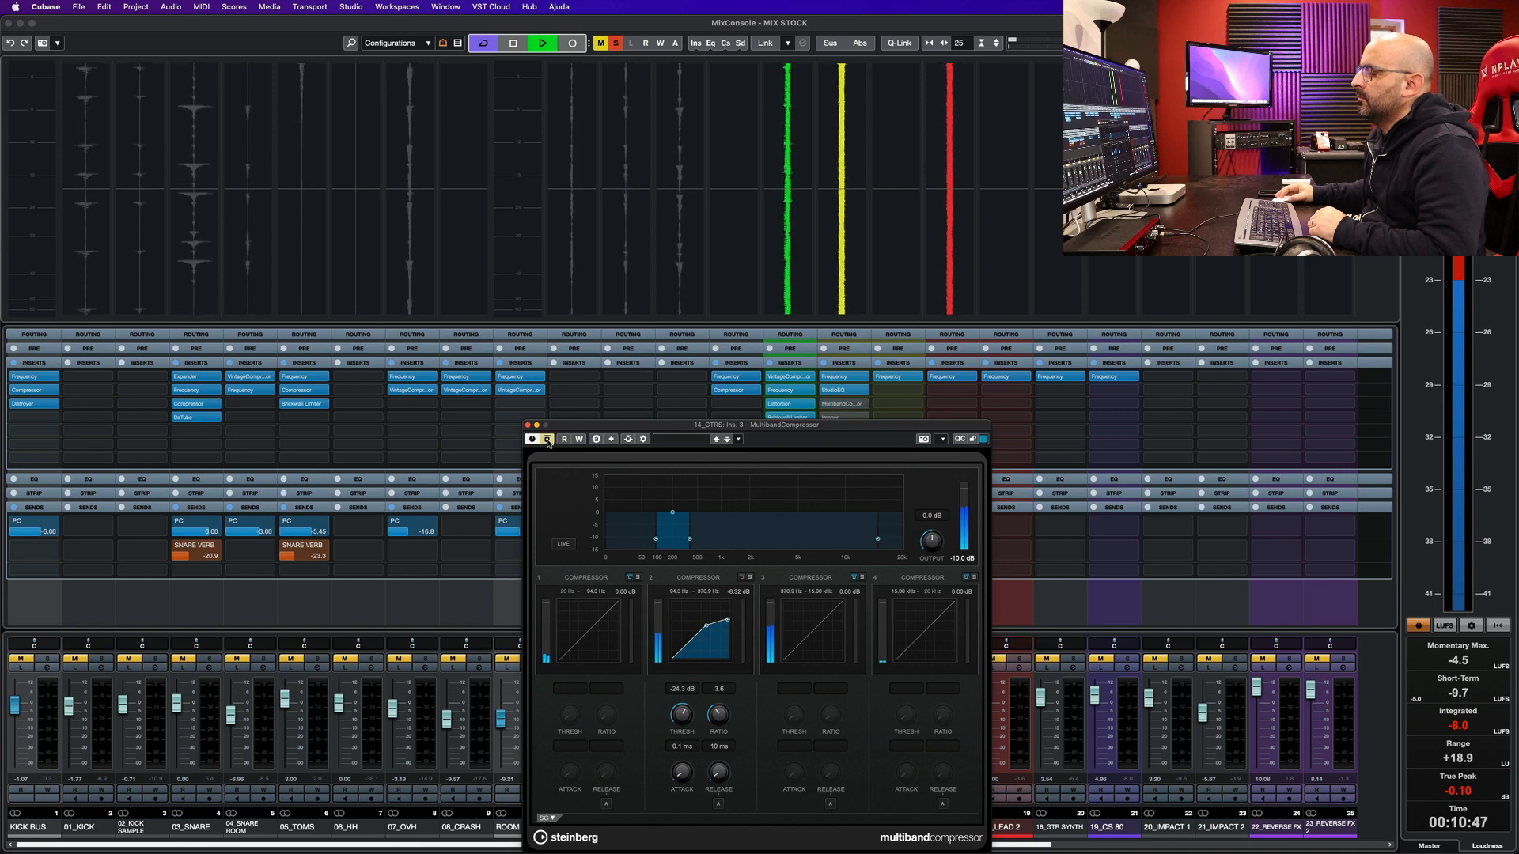
{"action": "key", "text": "space"}
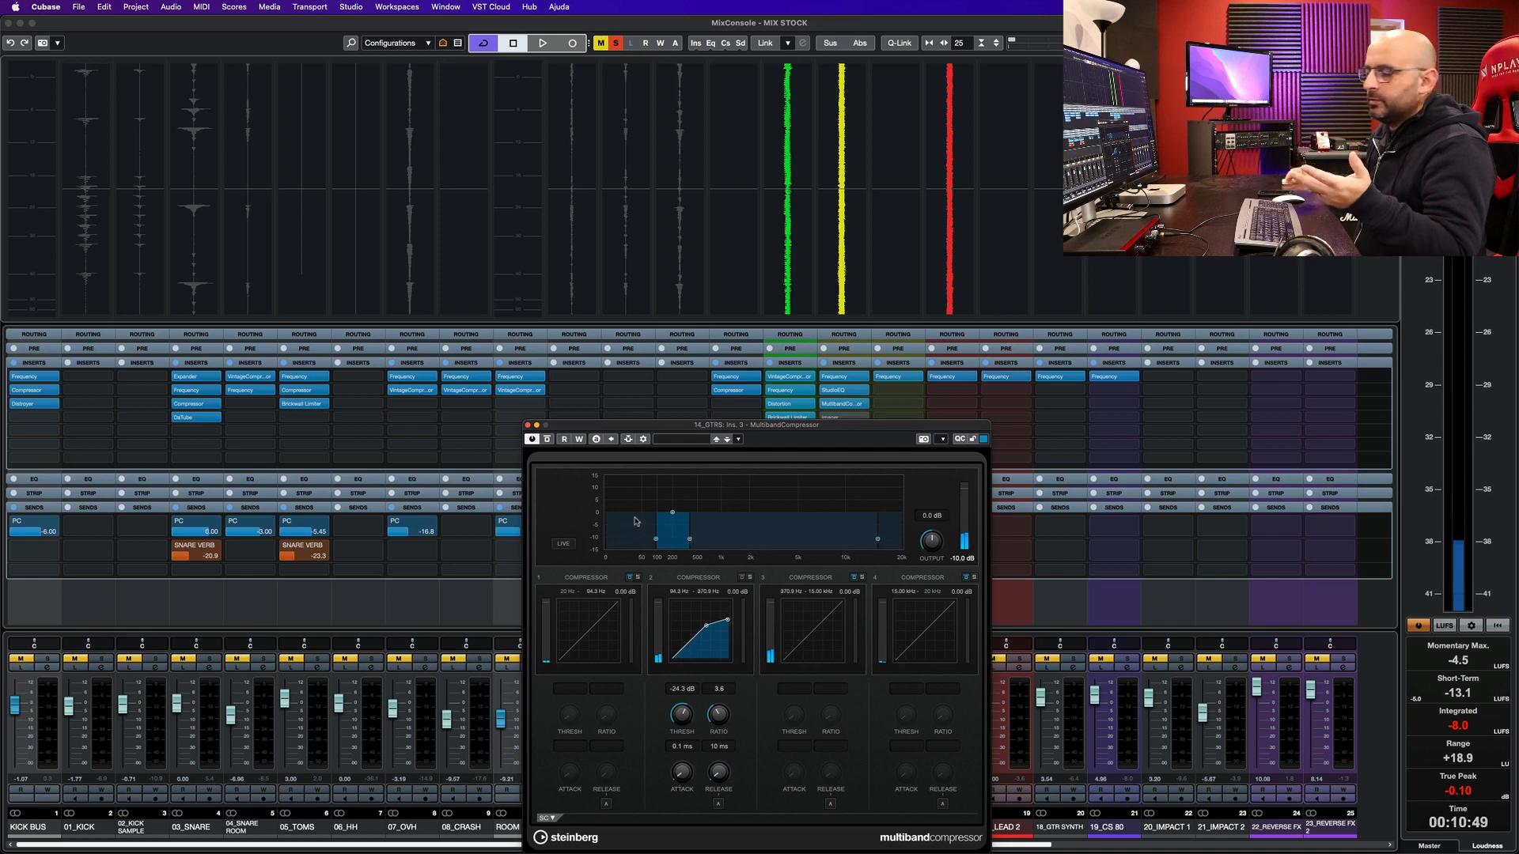
- Open the Imager on 14_GTRS, compare the guitars with it bypassed and active, leave it on, and close its editor
{"action": "left_click", "coordinate": [830, 421]}
{"action": "left_click", "coordinate": [835, 418]}
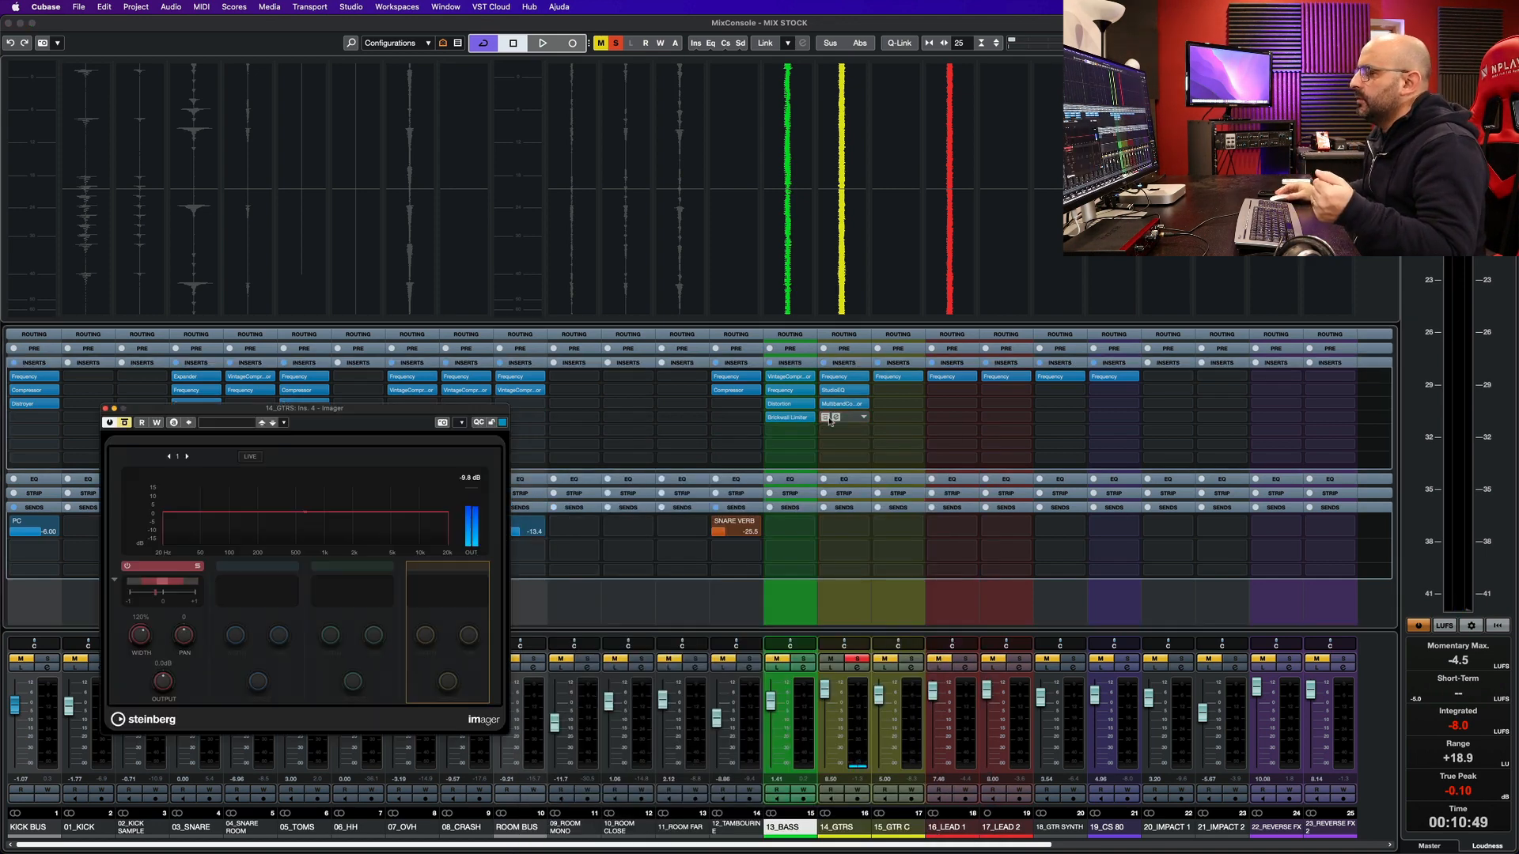
{"action": "left_click_drag", "start_coordinate": [425, 409], "coordinate": [640, 333]}
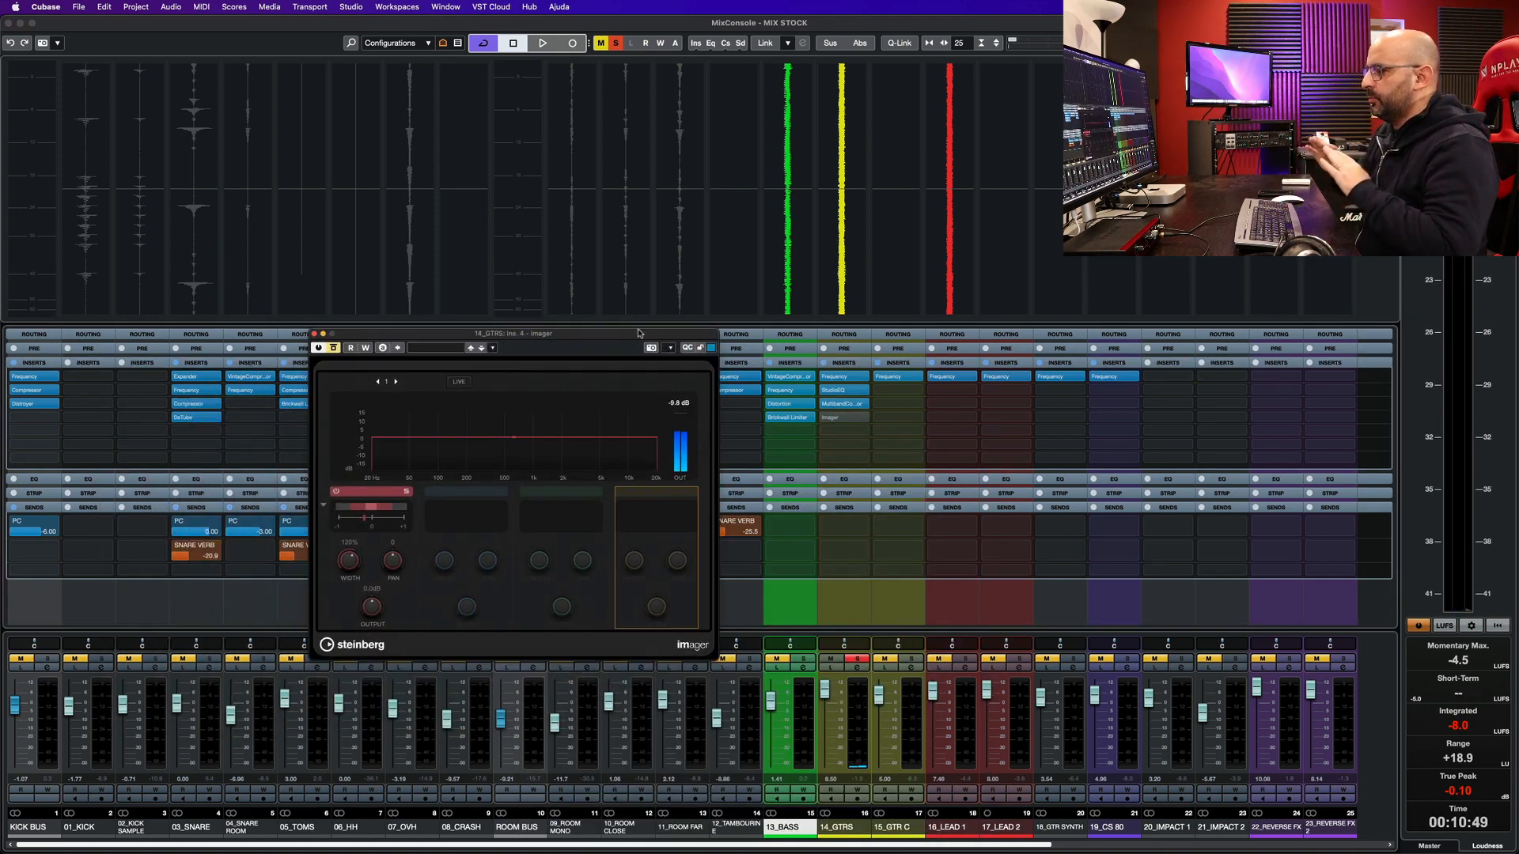
{"action": "key", "text": "space"}
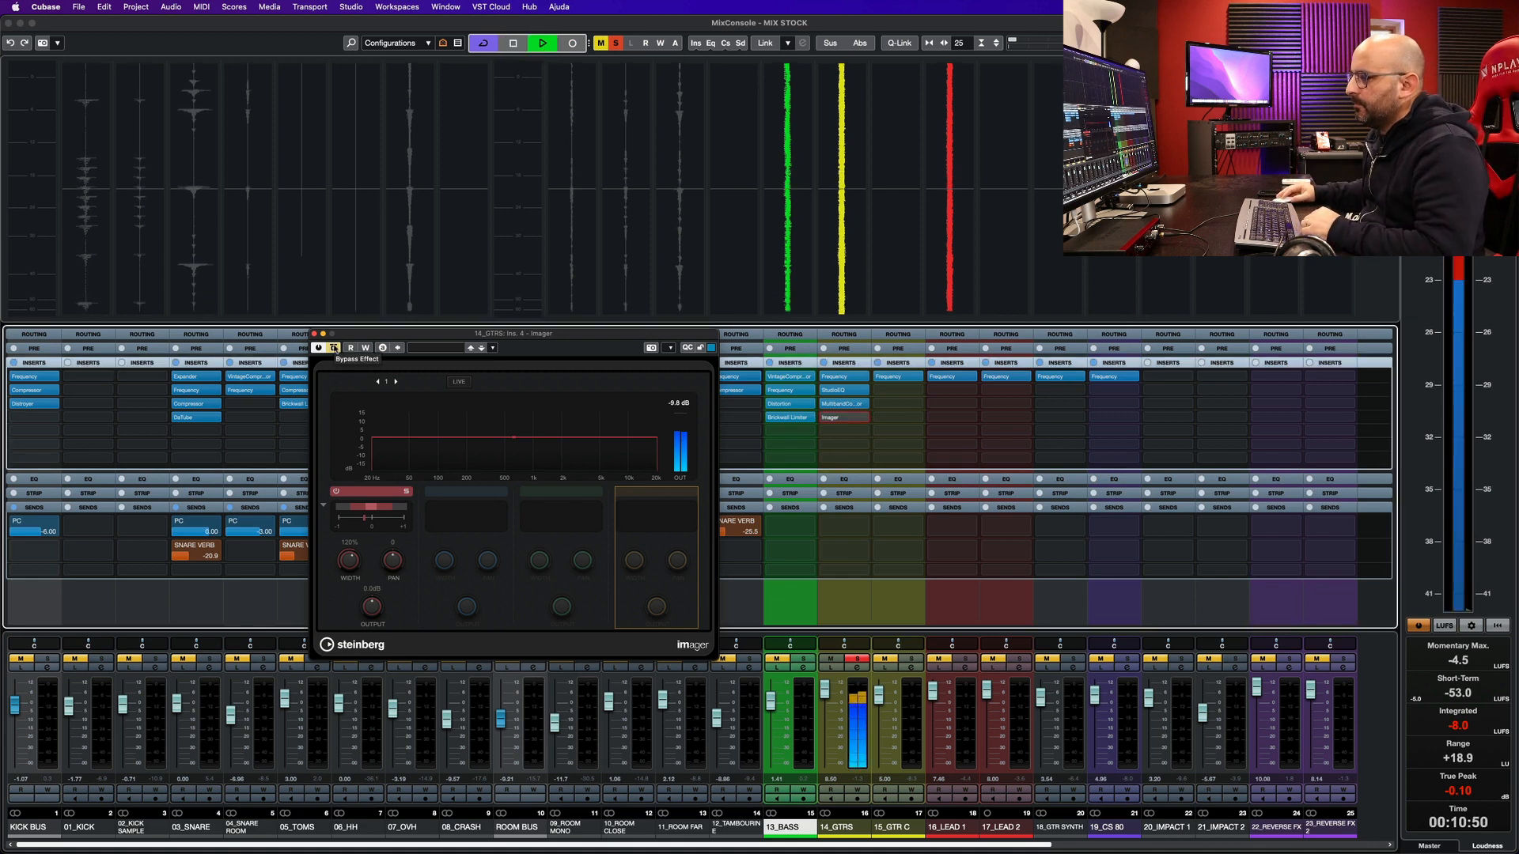
{"action": "left_click", "coordinate": [333, 348]}
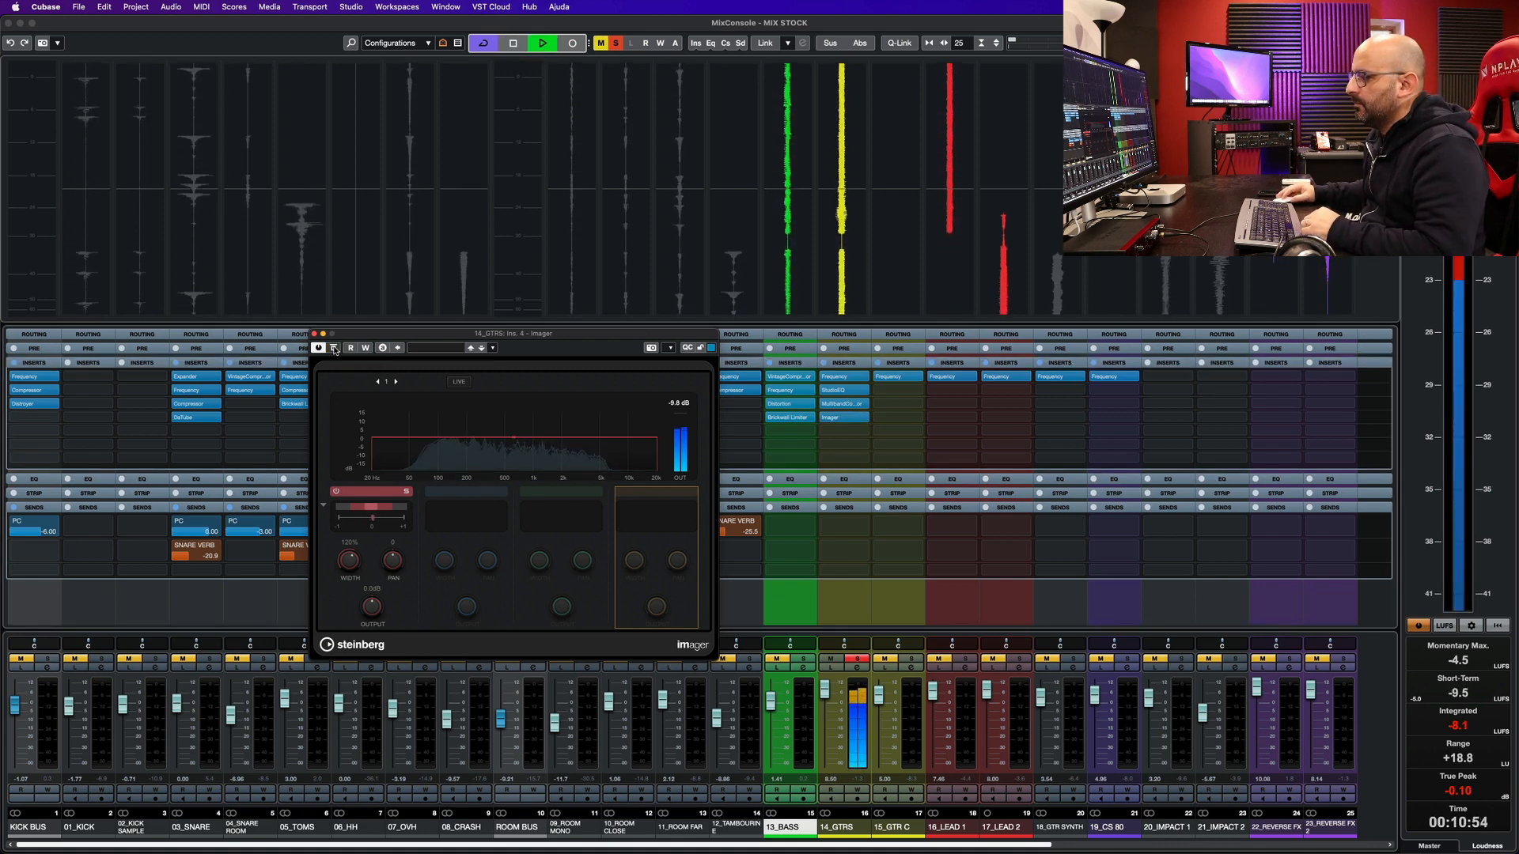
{"action": "left_click", "coordinate": [333, 349]}
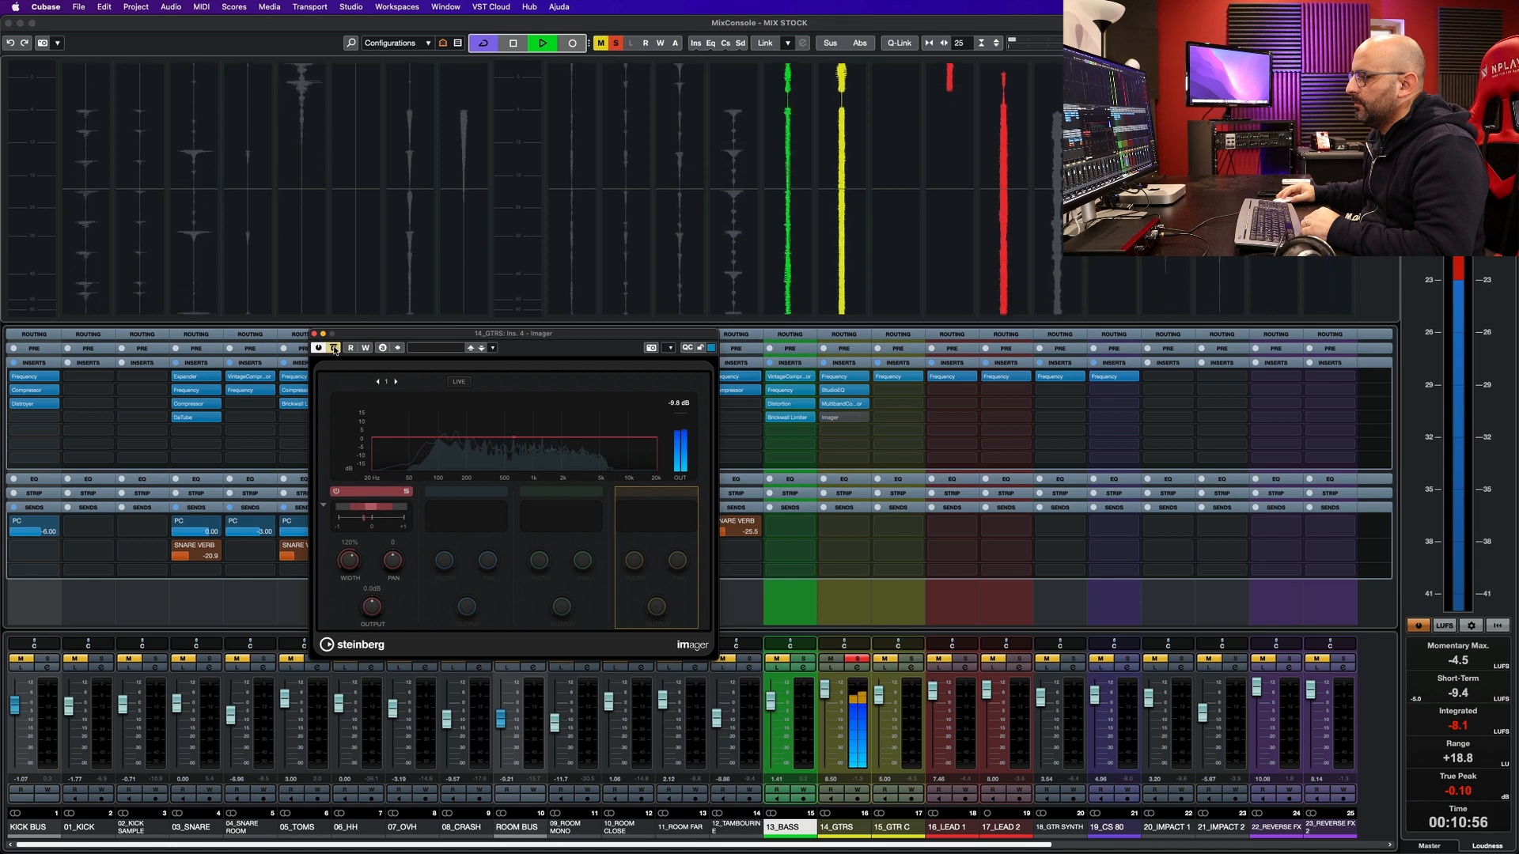
{"action": "left_click", "coordinate": [333, 348]}
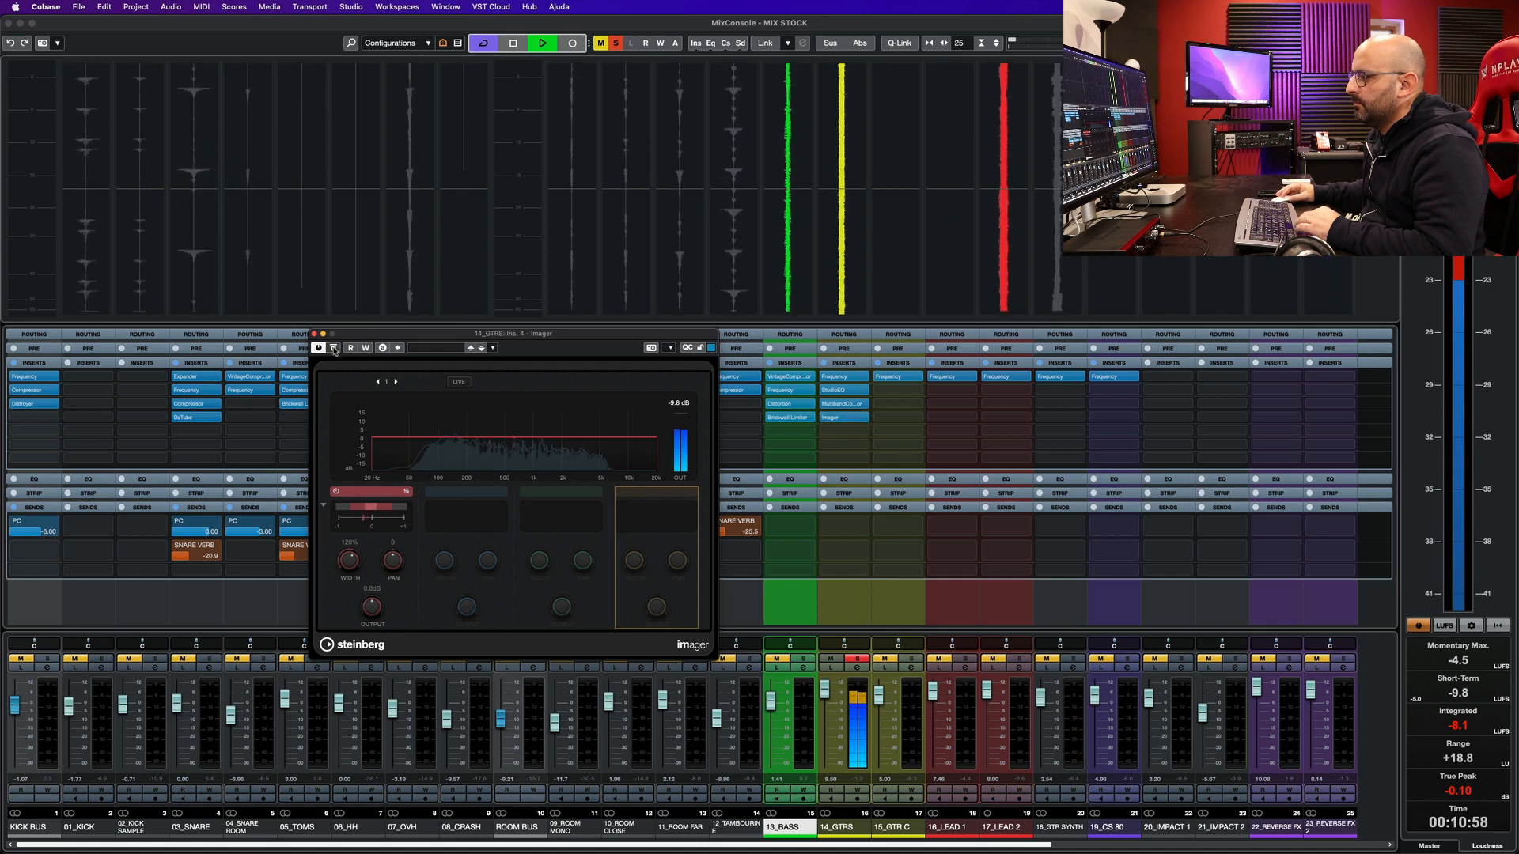
{"action": "key", "text": "space"}
{"action": "left_click", "coordinate": [315, 335]}
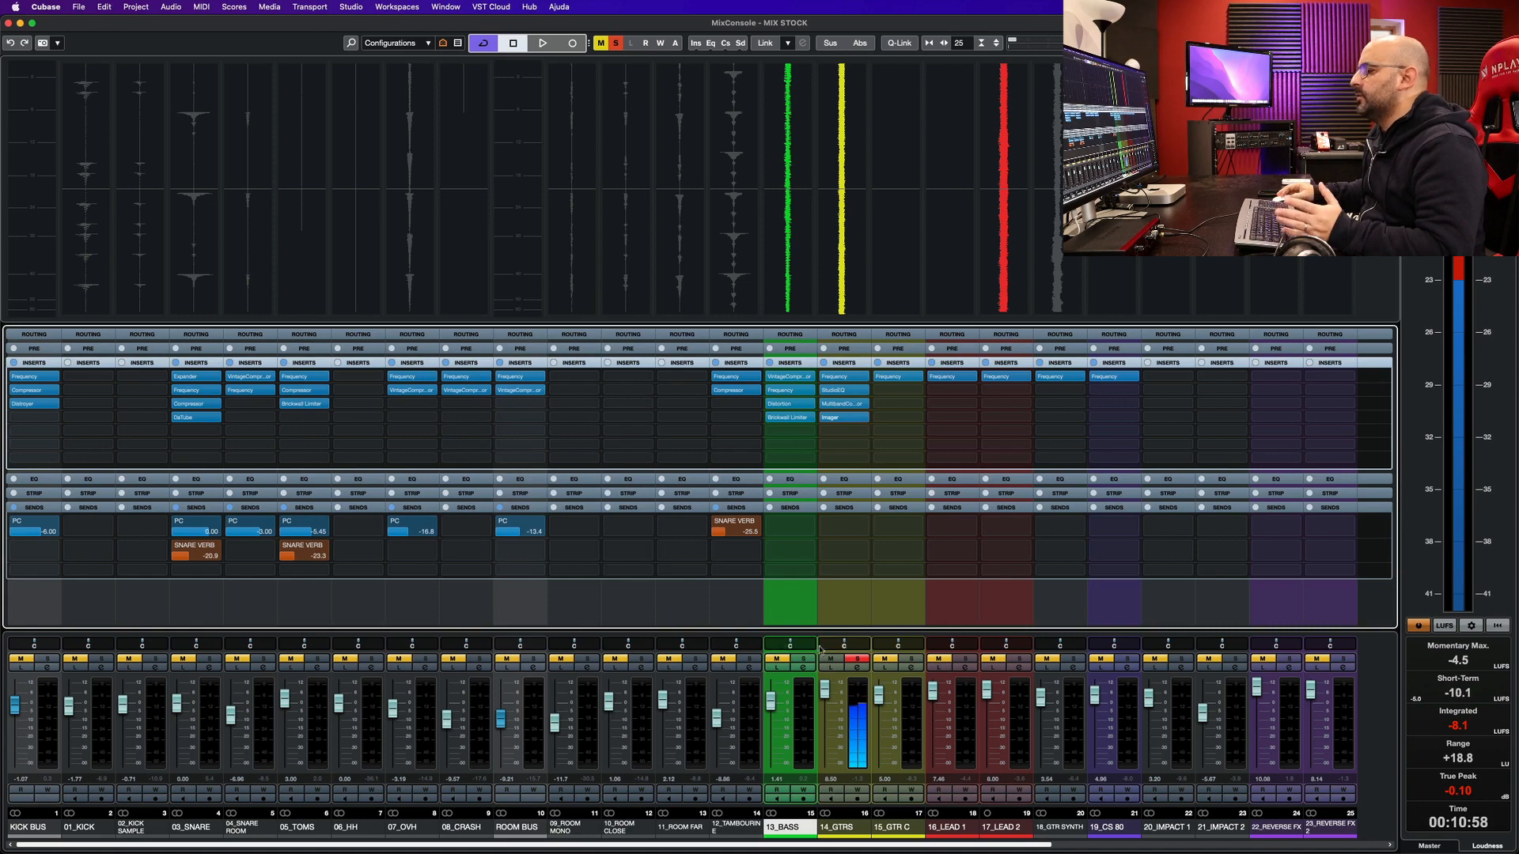
- Unsolo 14_GTRS, then open the Frequency EQ on 15_GTR C to view its curve and close it
{"action": "left_click", "coordinate": [855, 659]}
{"action": "scroll", "coordinate": [850, 661], "scroll_direction": "right", "scroll_amount": 1}
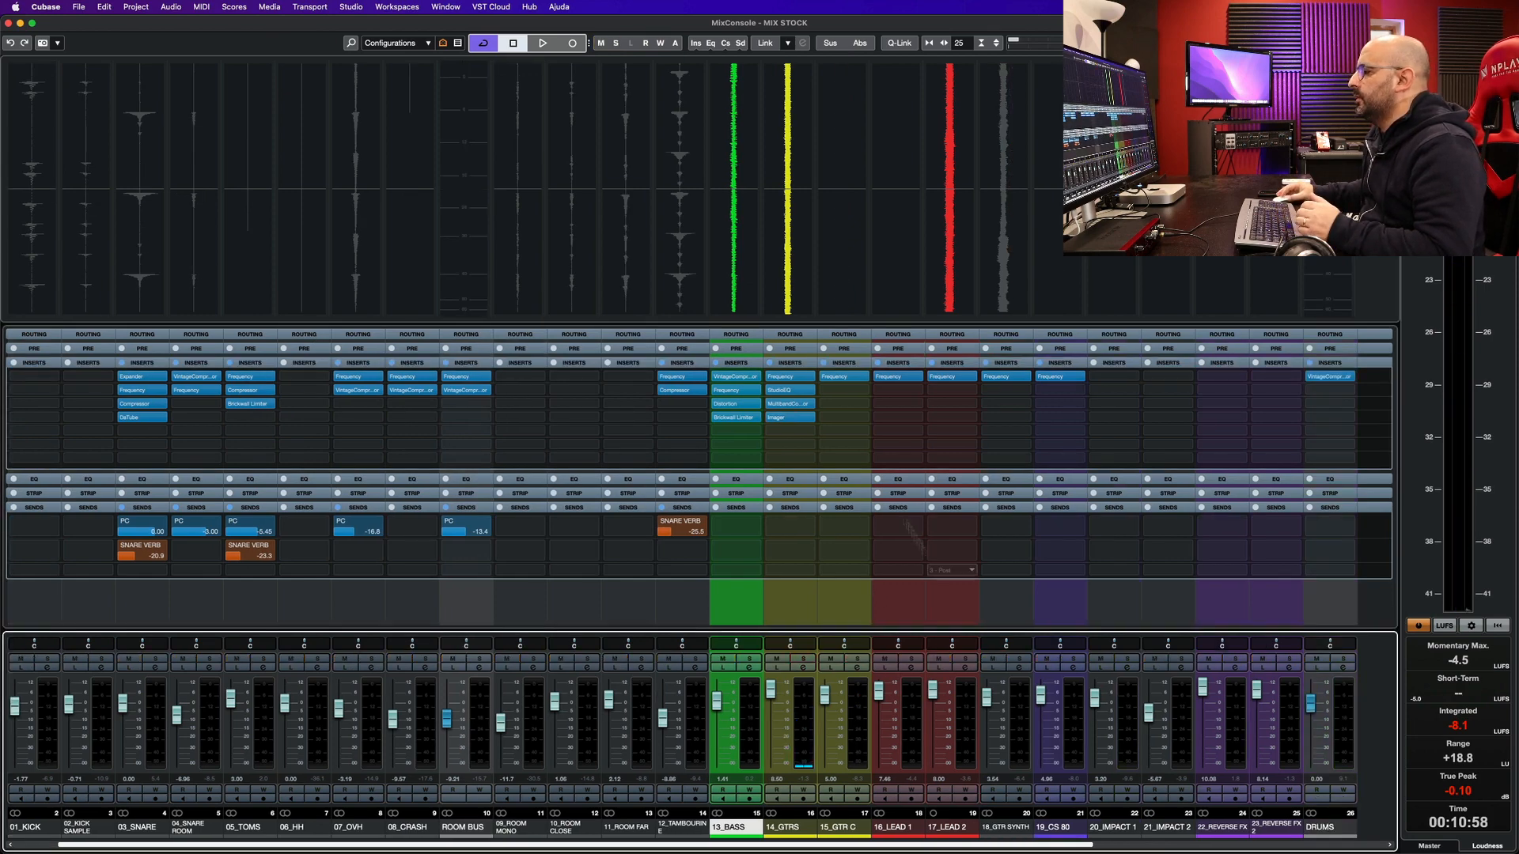
{"action": "left_click", "coordinate": [838, 379]}
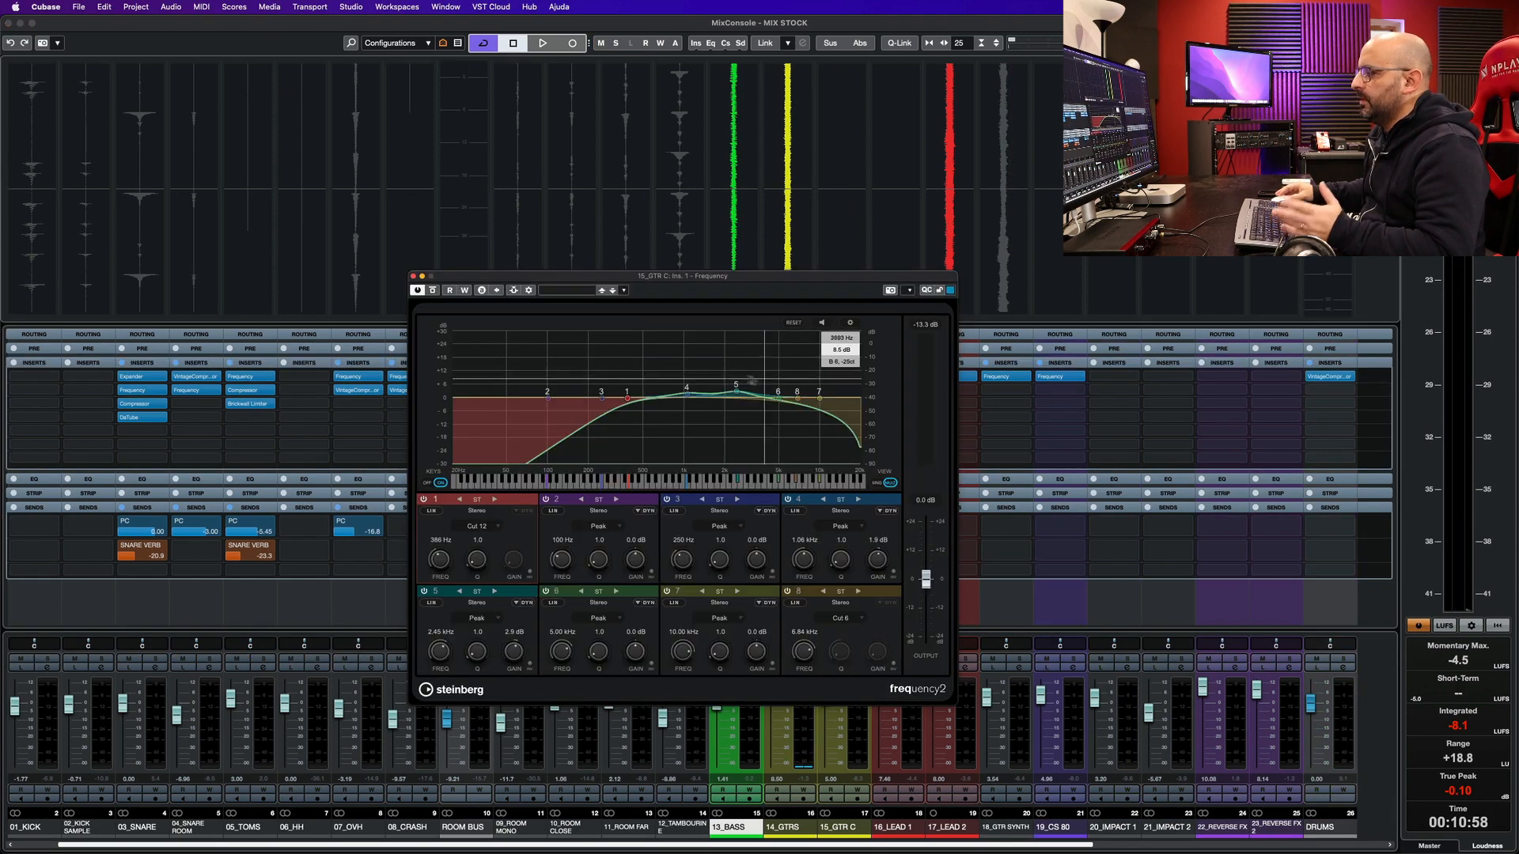
{"action": "left_click", "coordinate": [412, 276]}
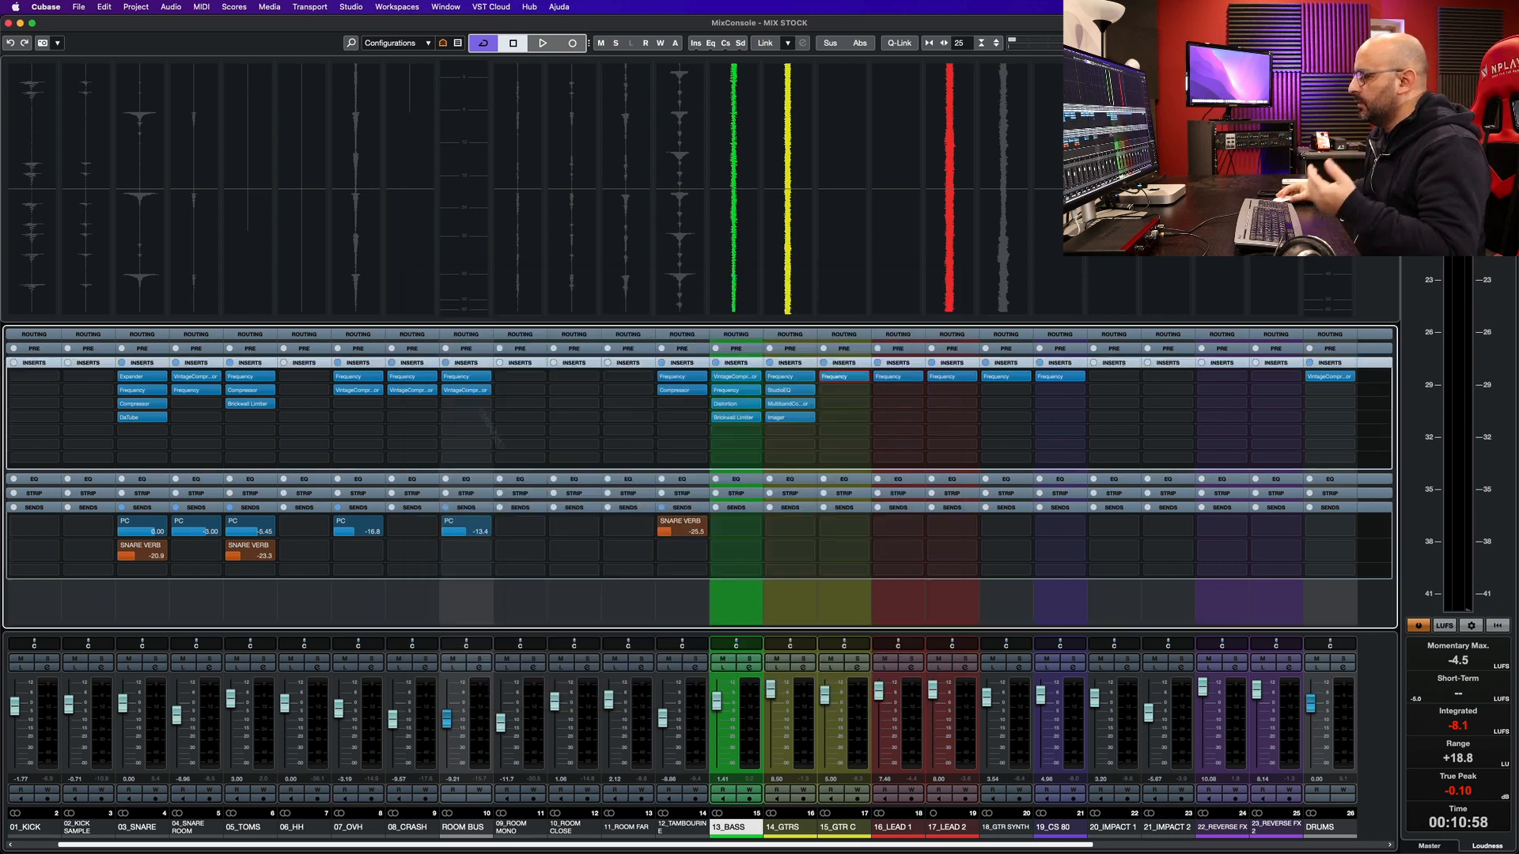
- Open the Frequency EQ on 18_GTR SYNTH and compare playback with the EQ bypassed and active
{"action": "scroll", "coordinate": [786, 610], "scroll_direction": "right", "scroll_amount": 4}
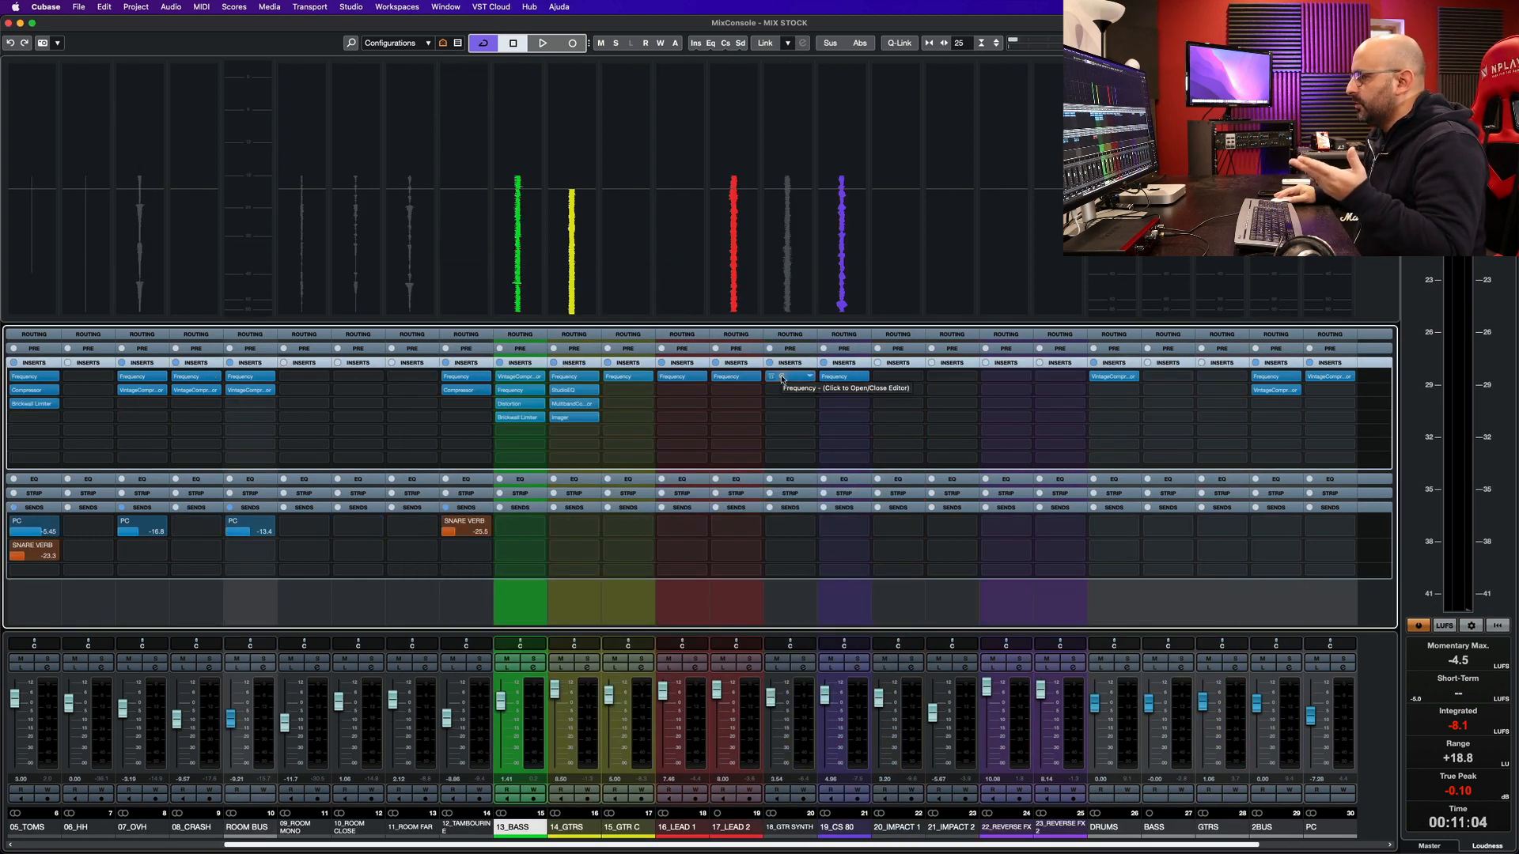
{"action": "left_click", "coordinate": [782, 379]}
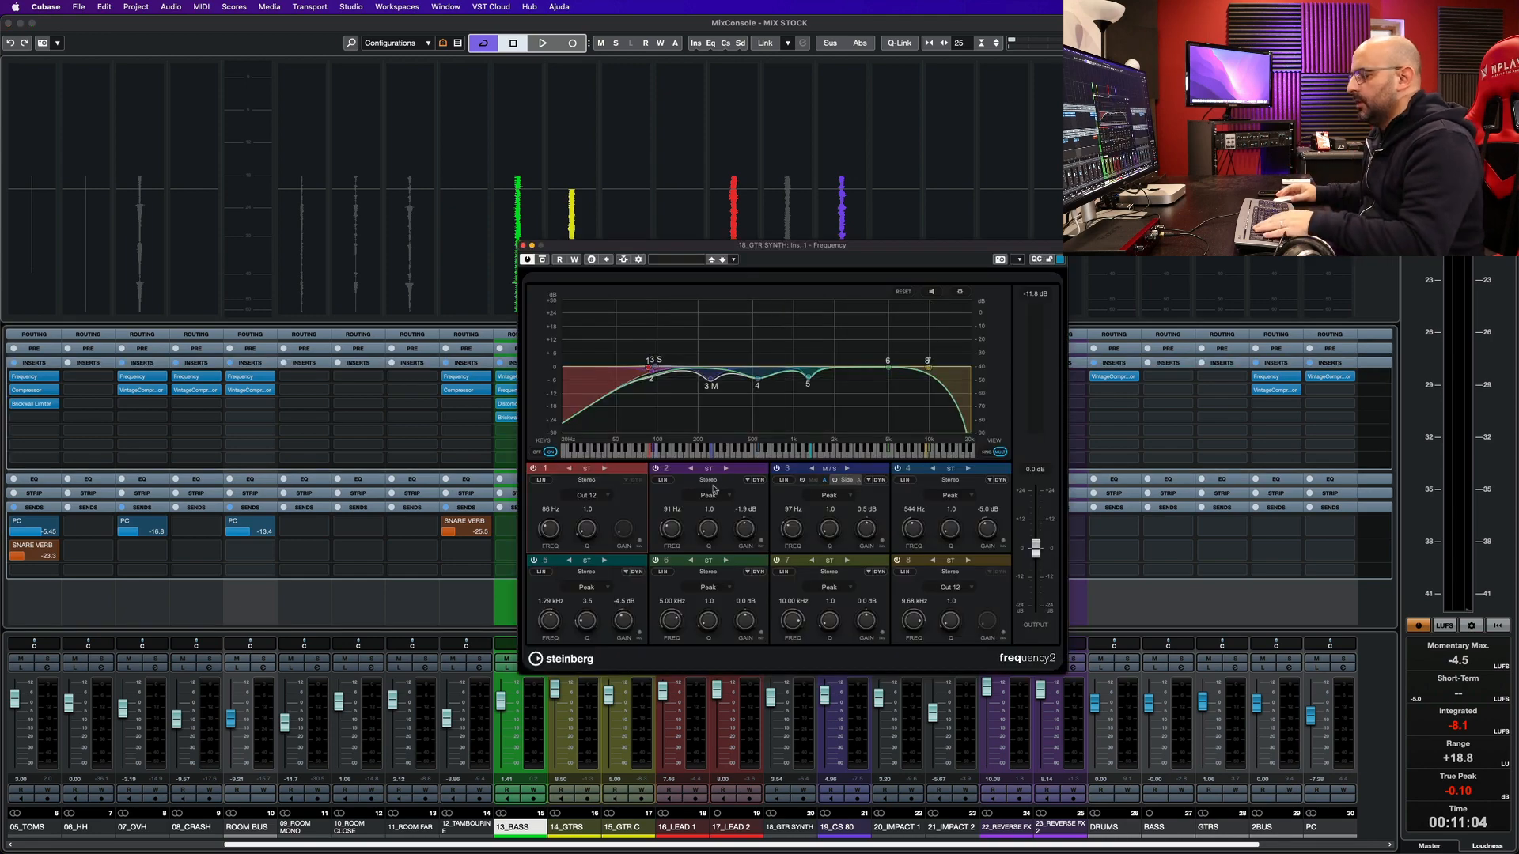
{"action": "key", "text": "F2"}
{"action": "key", "text": "F2"}
{"action": "key", "text": "F3"}
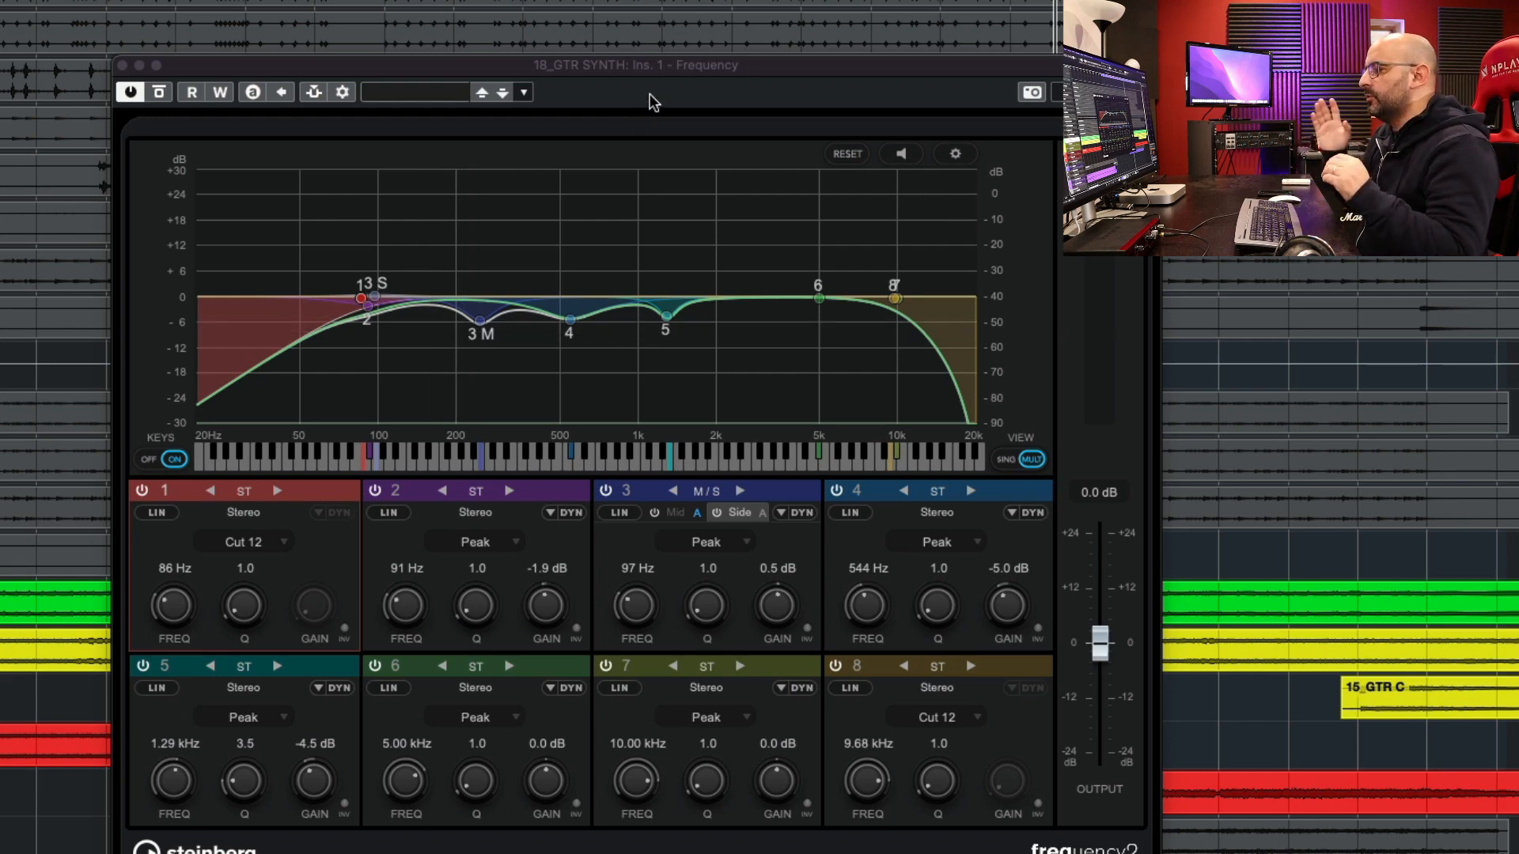
{"action": "left_click", "coordinate": [159, 94]}
{"action": "key", "text": "space"}
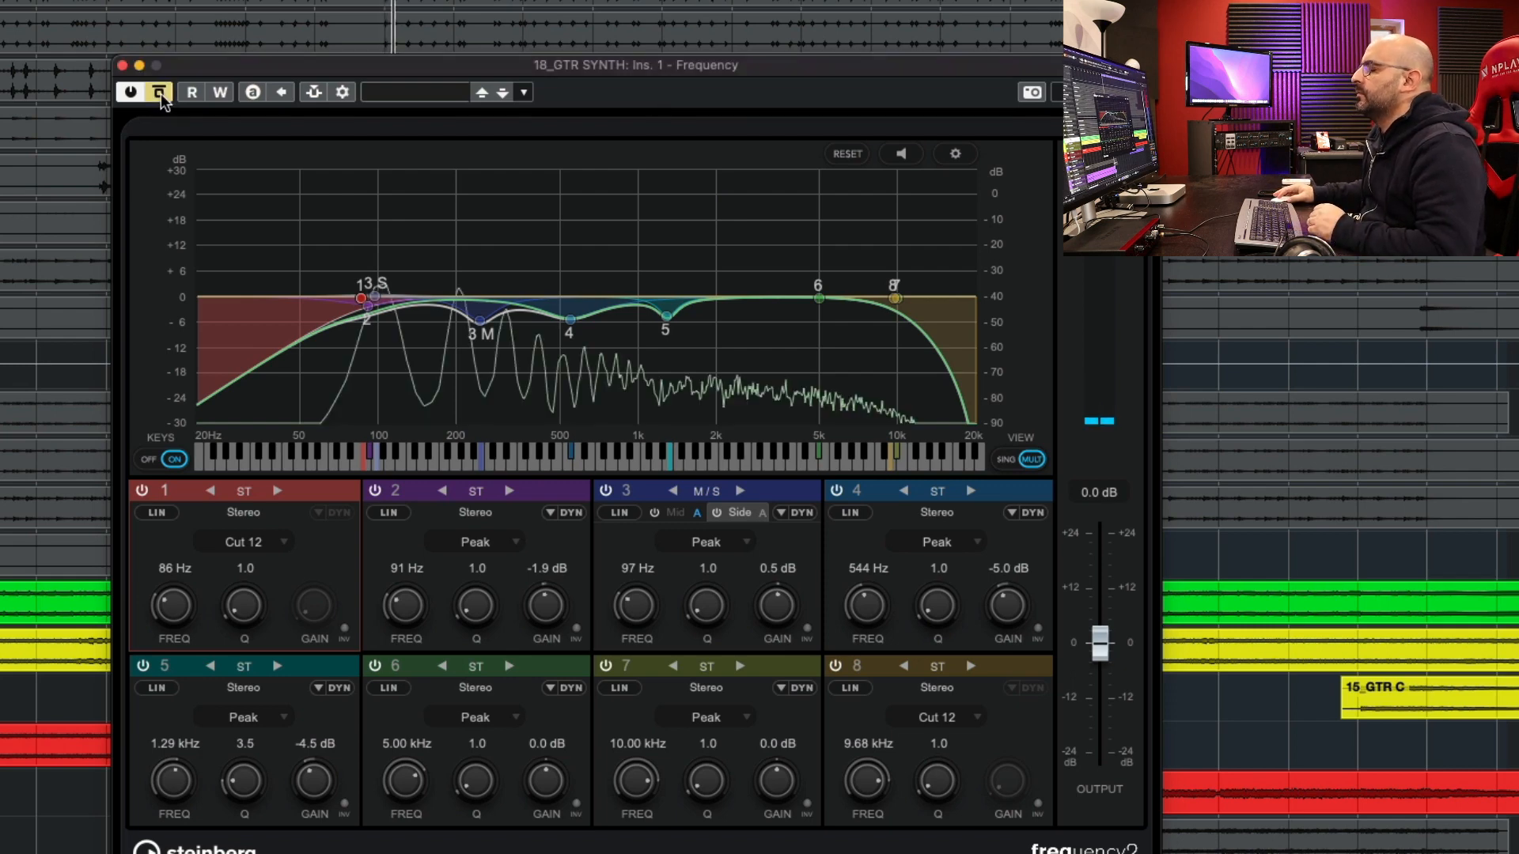
{"action": "left_click", "coordinate": [160, 94]}
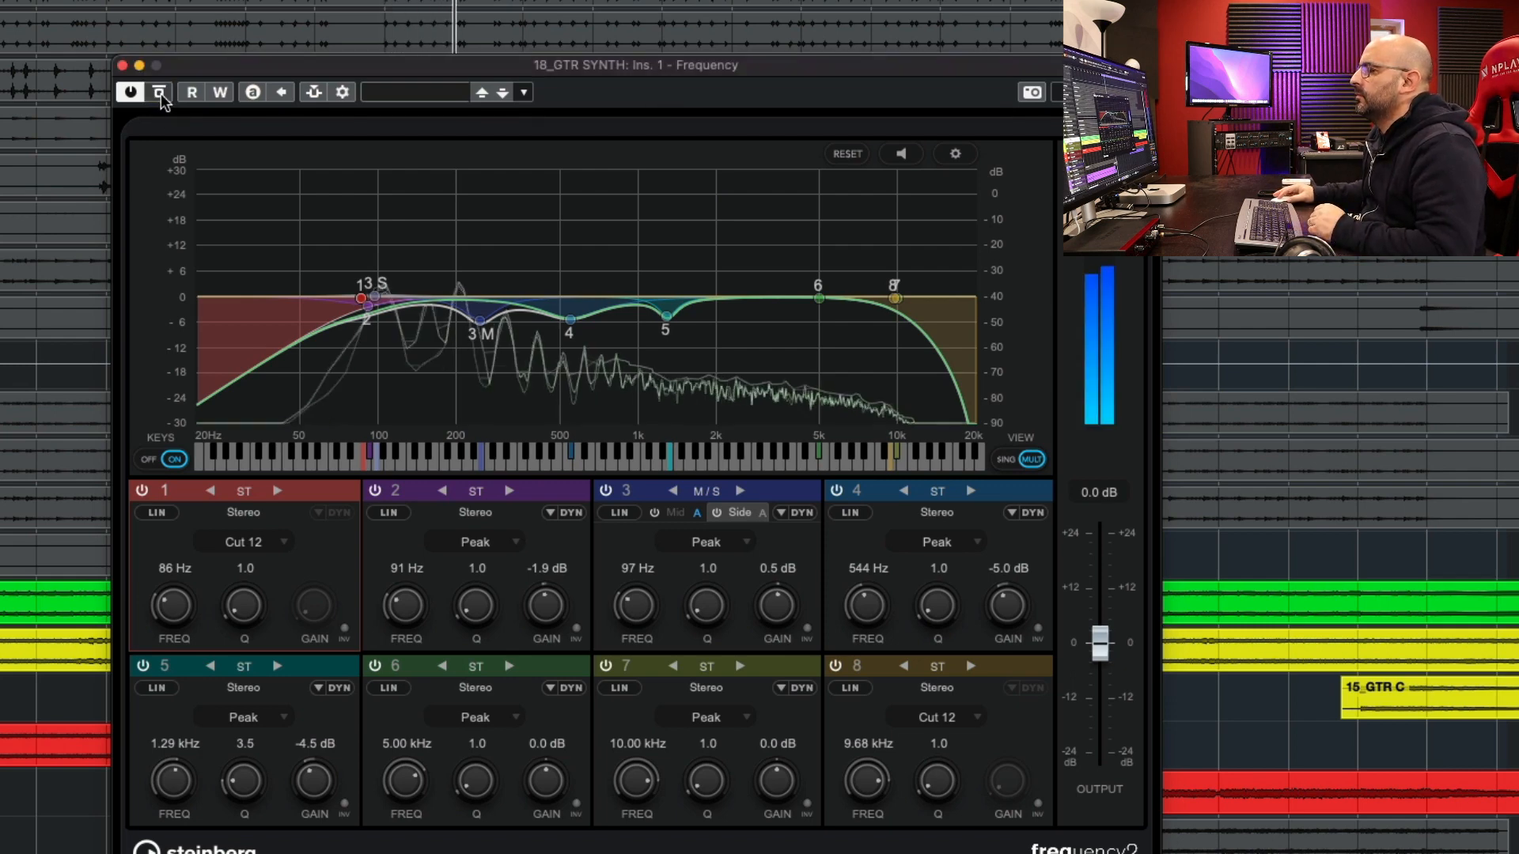
{"action": "left_click", "coordinate": [160, 93]}
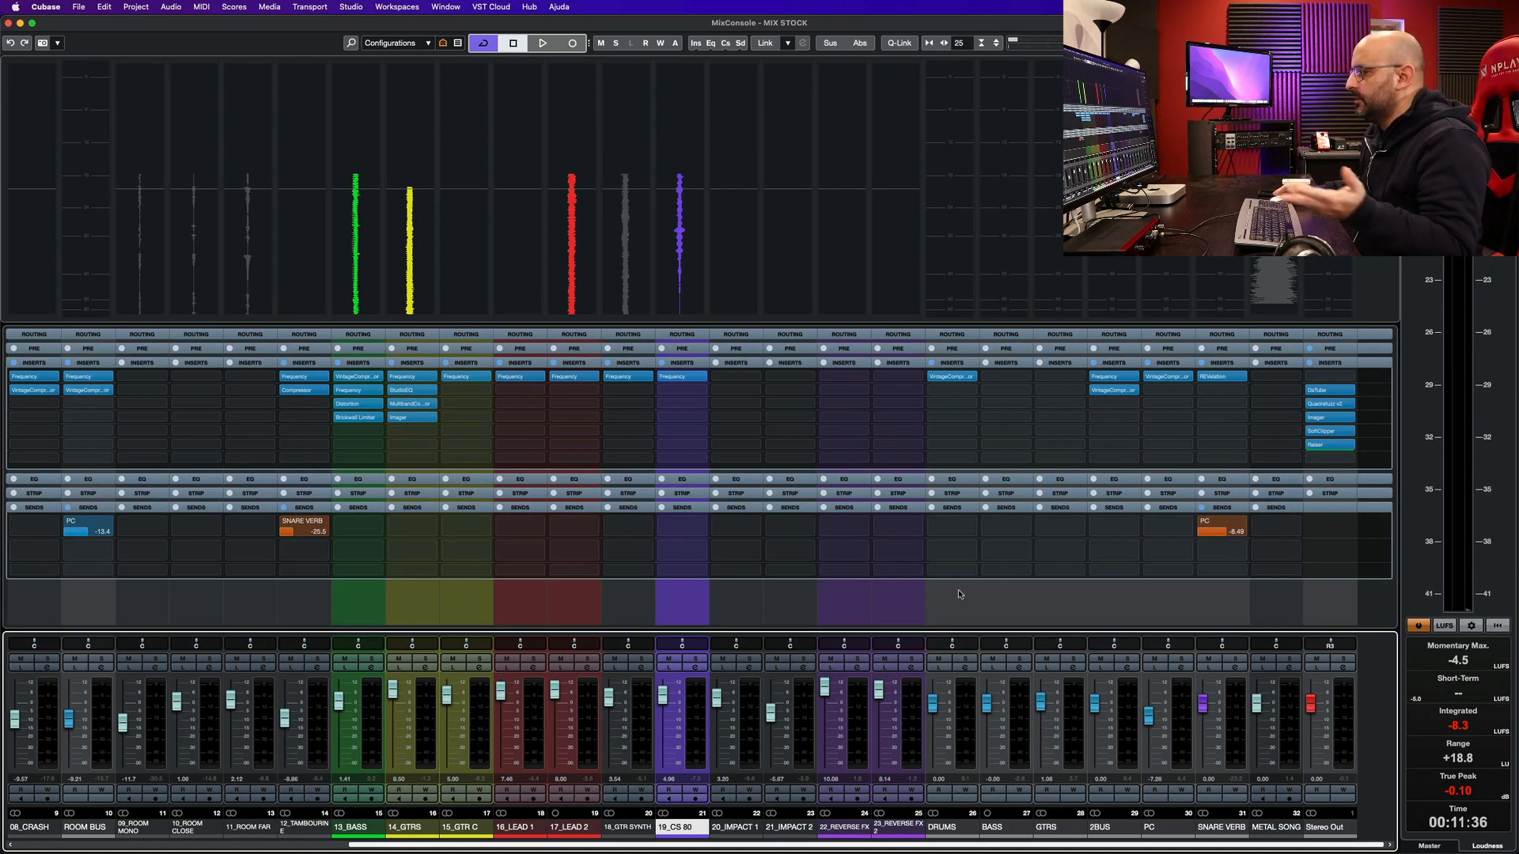
- Open the VintageCompressor on the DRUMS group, audition the soloed drums with it bypassed and active, and close its editor
{"action": "left_click", "coordinate": [950, 377]}
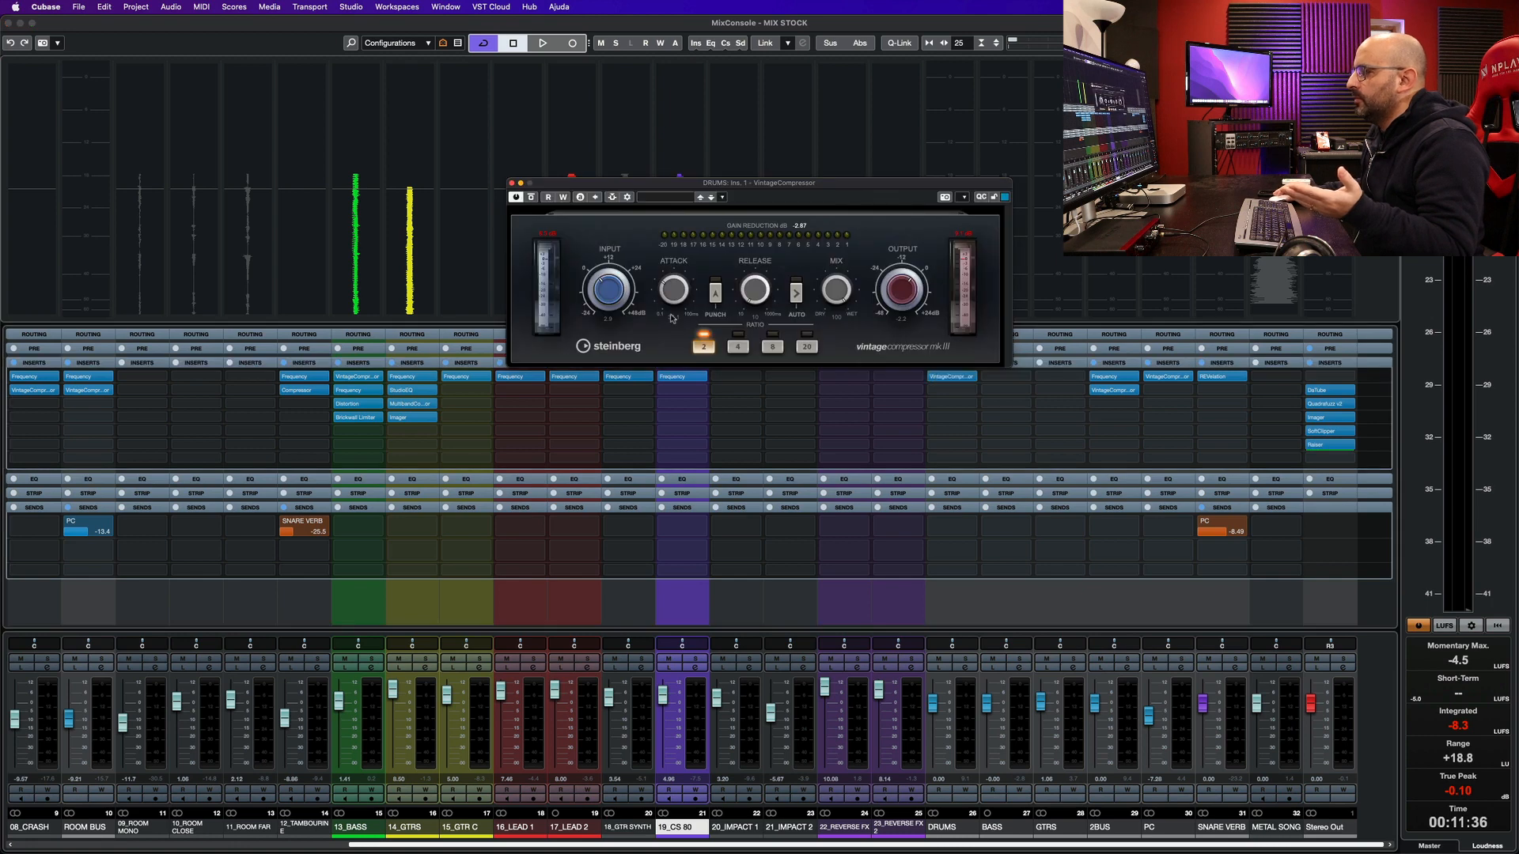
{"action": "left_click", "coordinate": [962, 659]}
{"action": "key", "text": "space"}
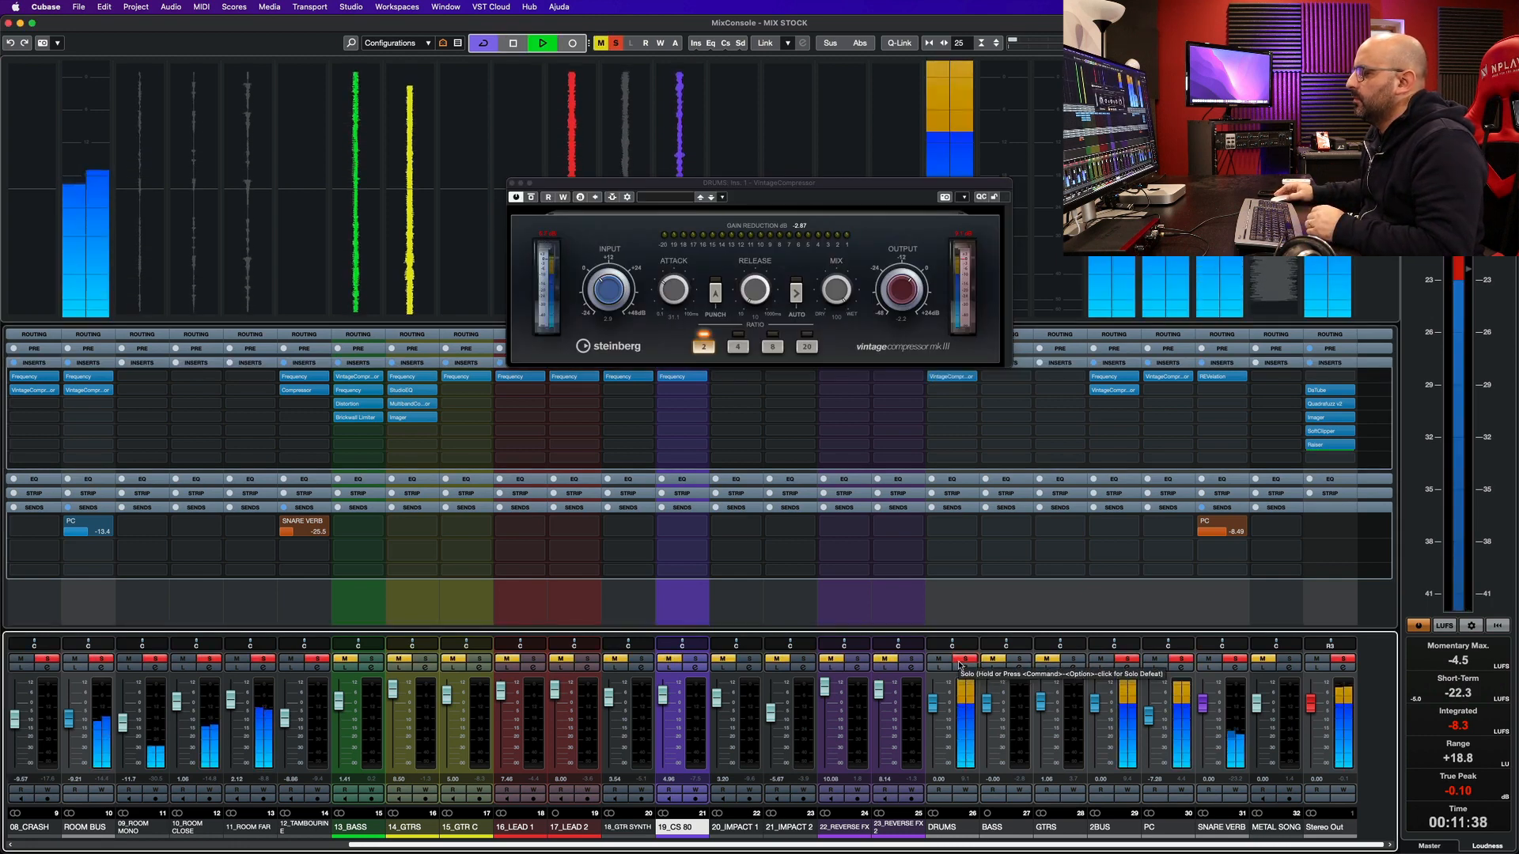
{"action": "left_click", "coordinate": [531, 198]}
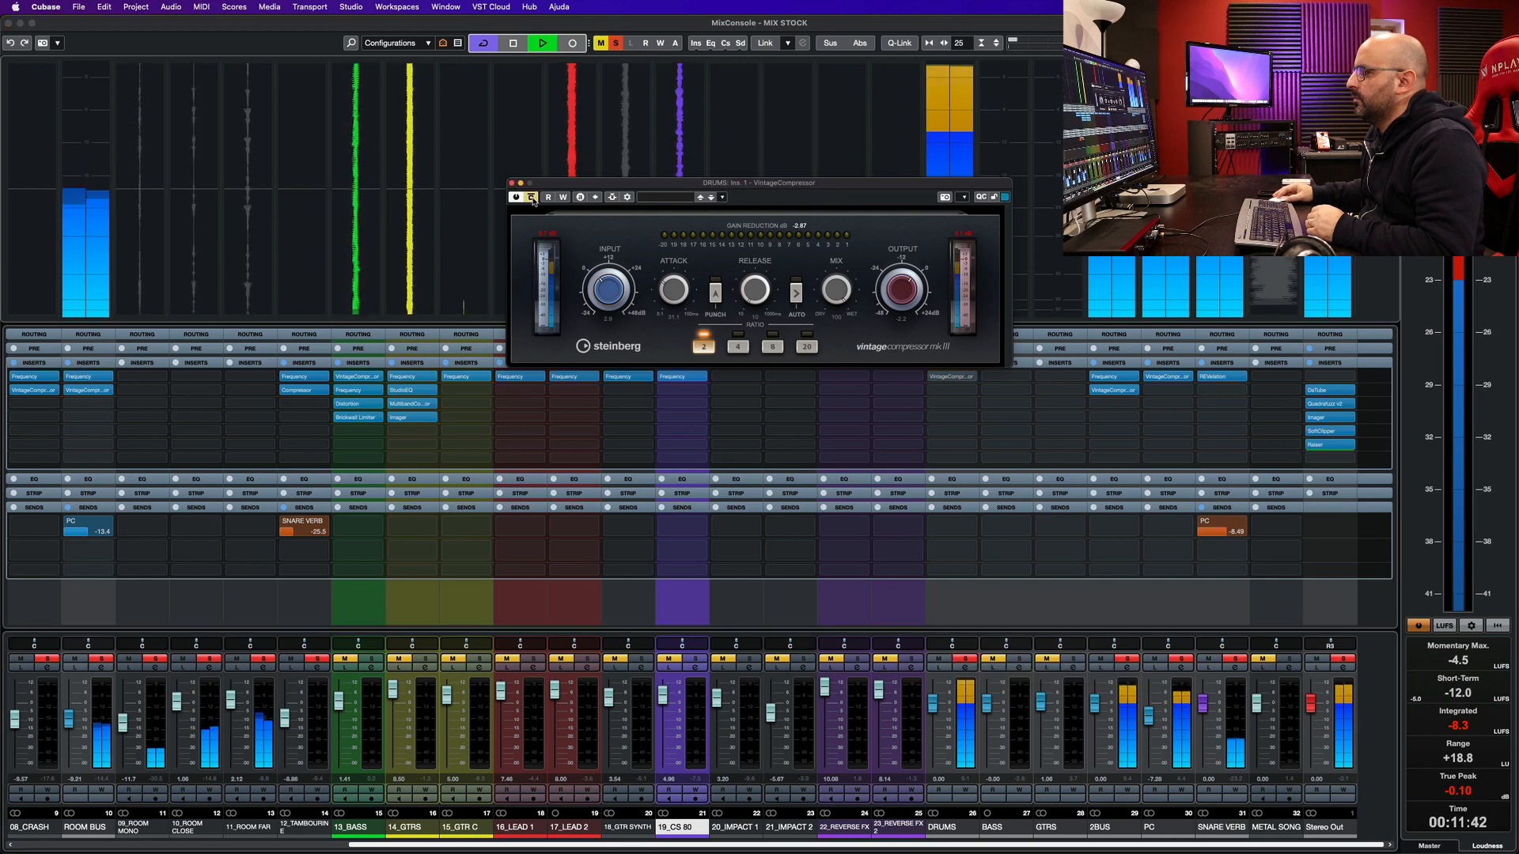
{"action": "key", "text": "space"}
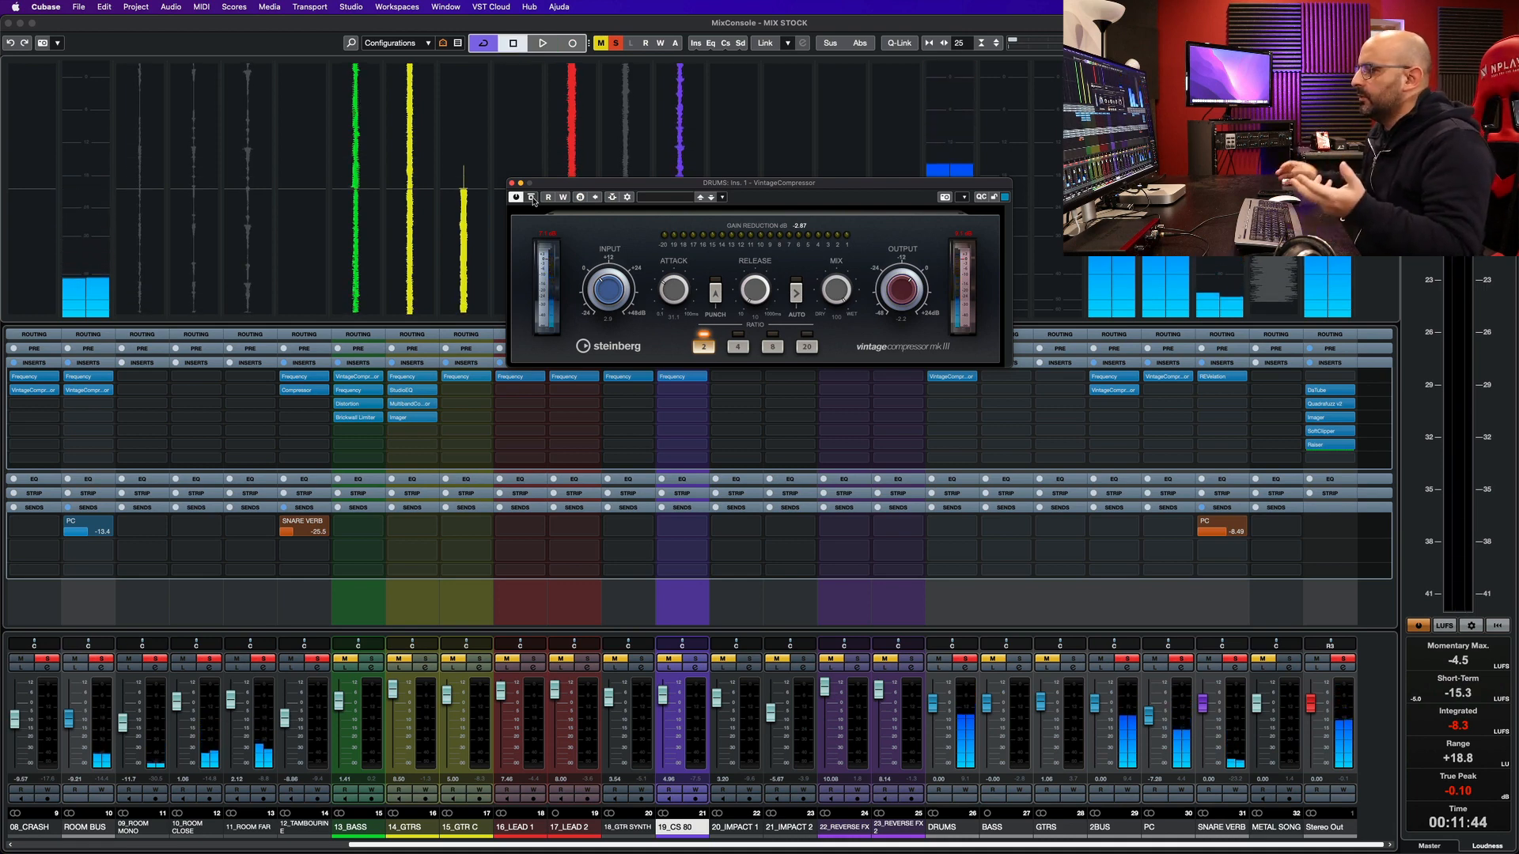
{"action": "left_click", "coordinate": [1098, 584]}
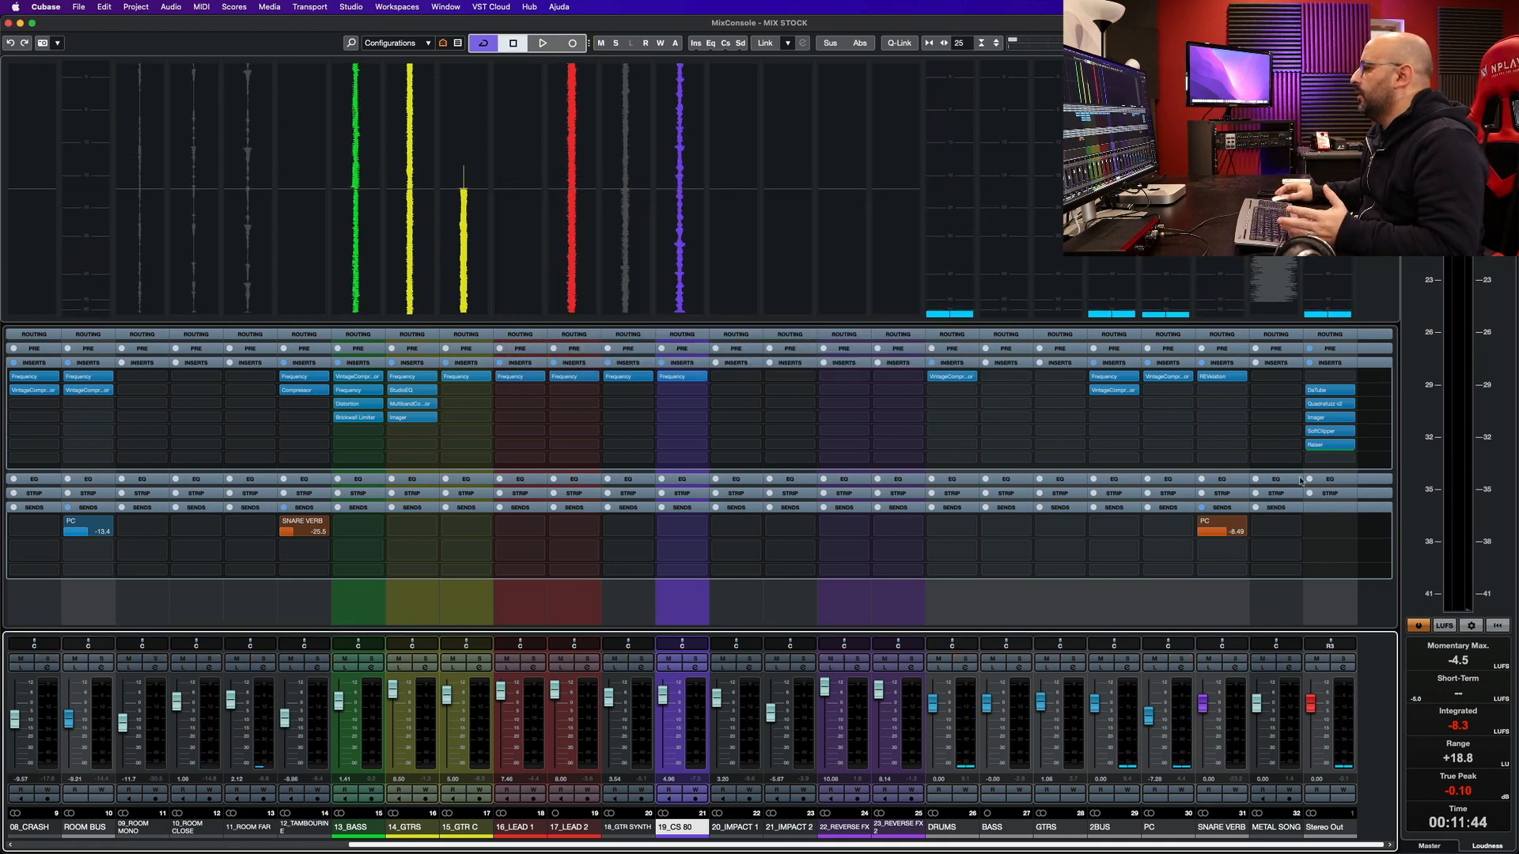
- Open the DaTube and Quadrafuzz v2 inserts on Stereo Out and bypass both
{"action": "left_click", "coordinate": [1319, 391]}
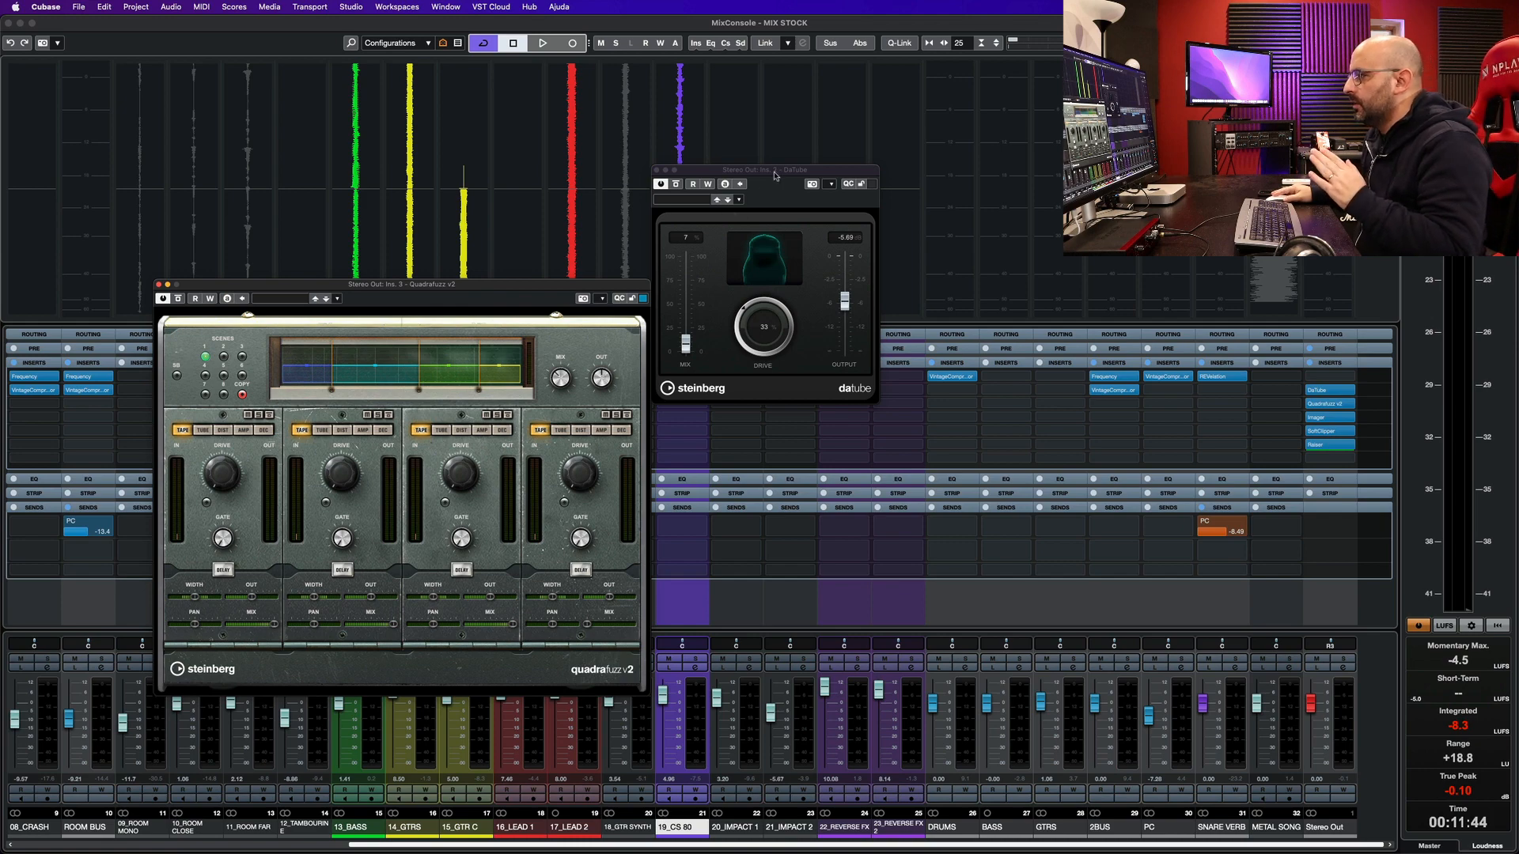
{"action": "left_click", "coordinate": [179, 299]}
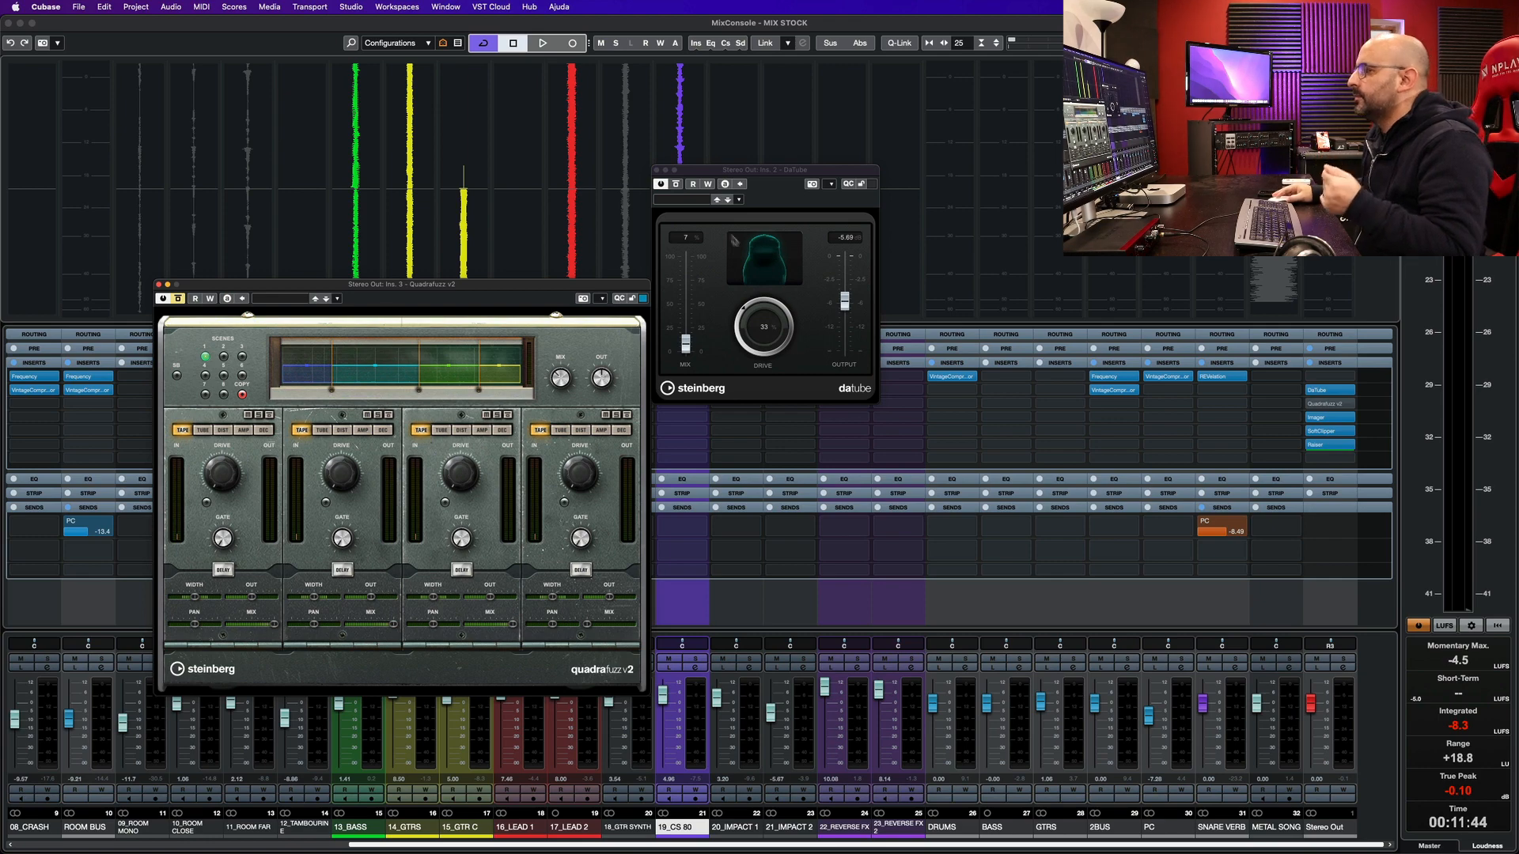
{"action": "left_click", "coordinate": [675, 184]}
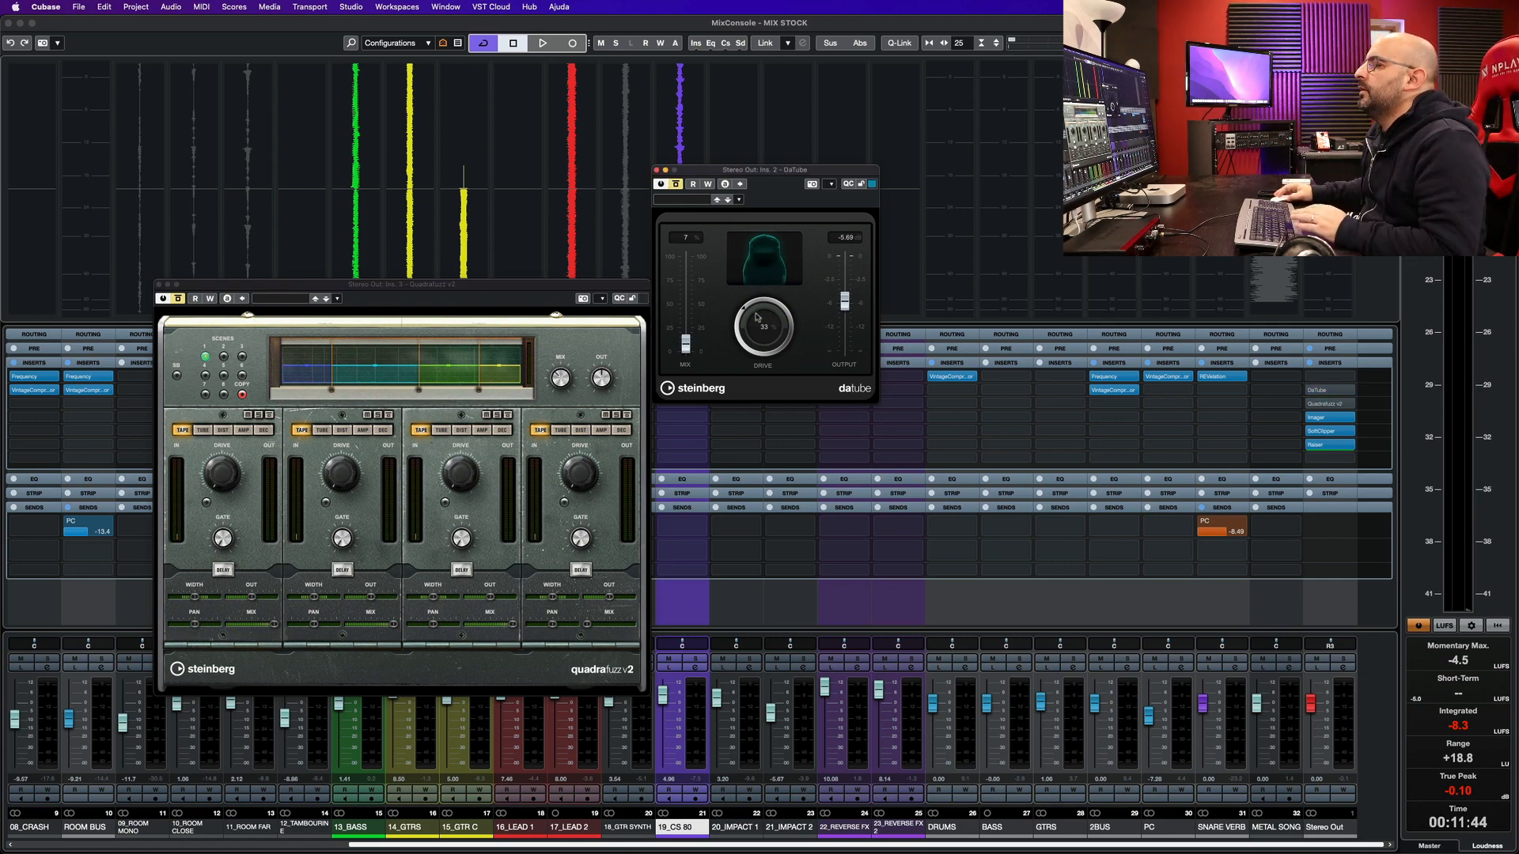
- Compare the full mix with the Stereo Out DaTube active and bypassed, leaving it on
{"action": "key", "text": "space"}
{"action": "left_click", "coordinate": [675, 184]}
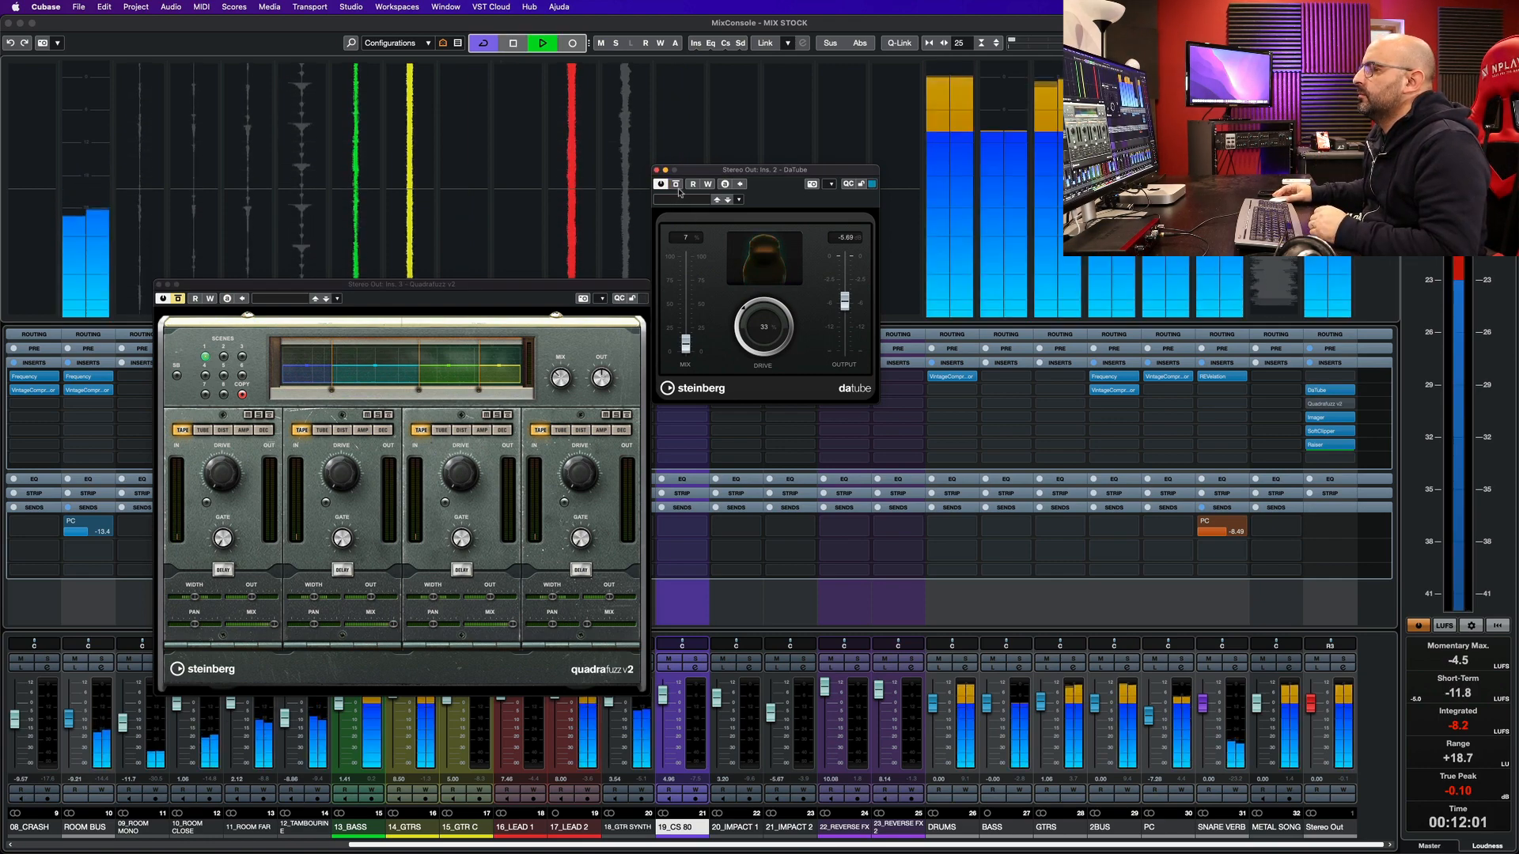
{"action": "left_click", "coordinate": [677, 185]}
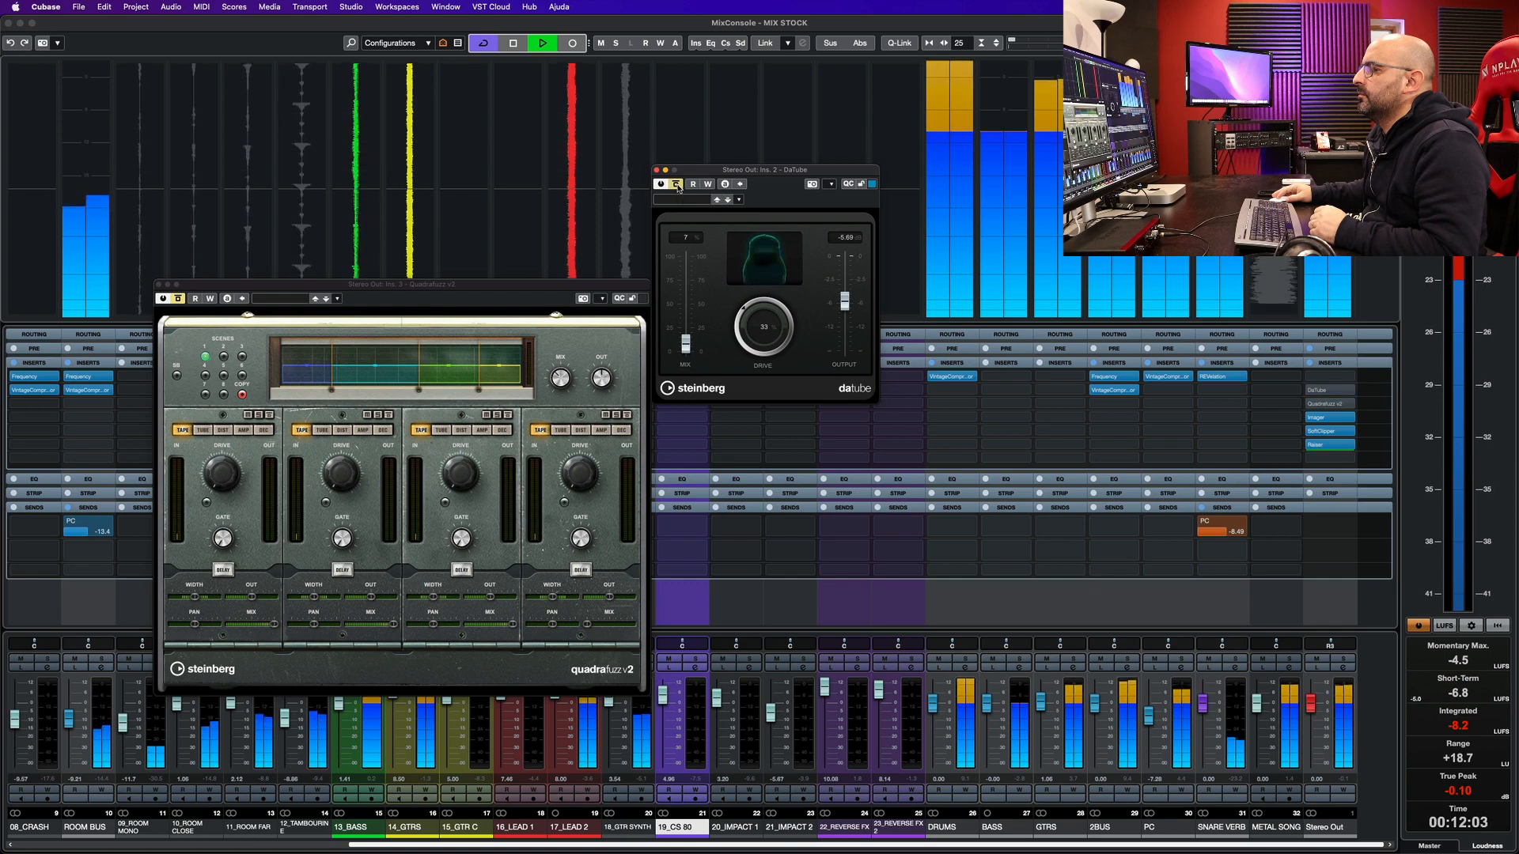
{"action": "left_click", "coordinate": [677, 184]}
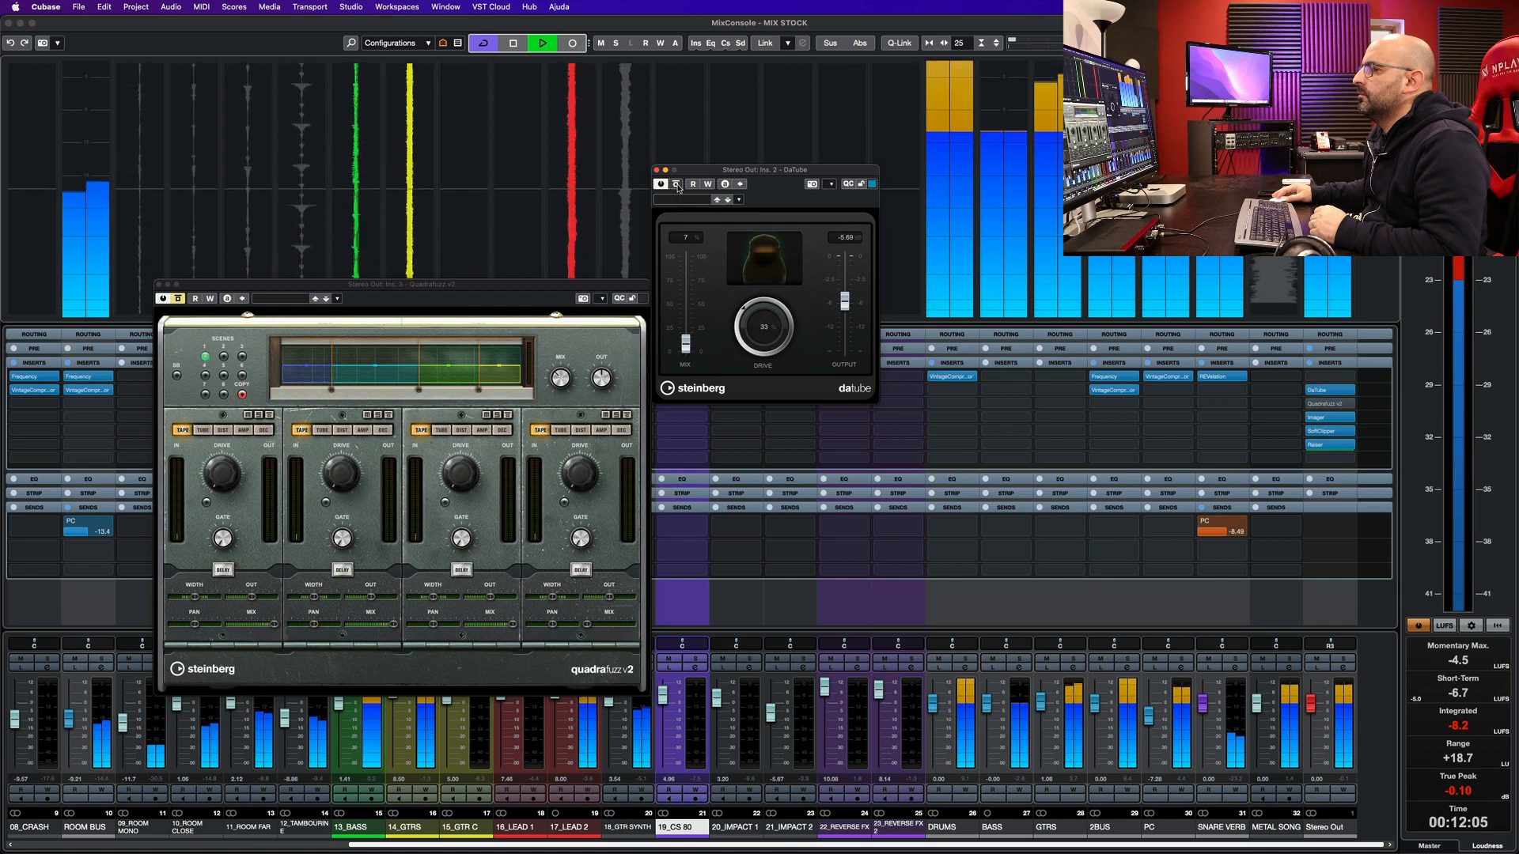
{"action": "key", "text": "space"}
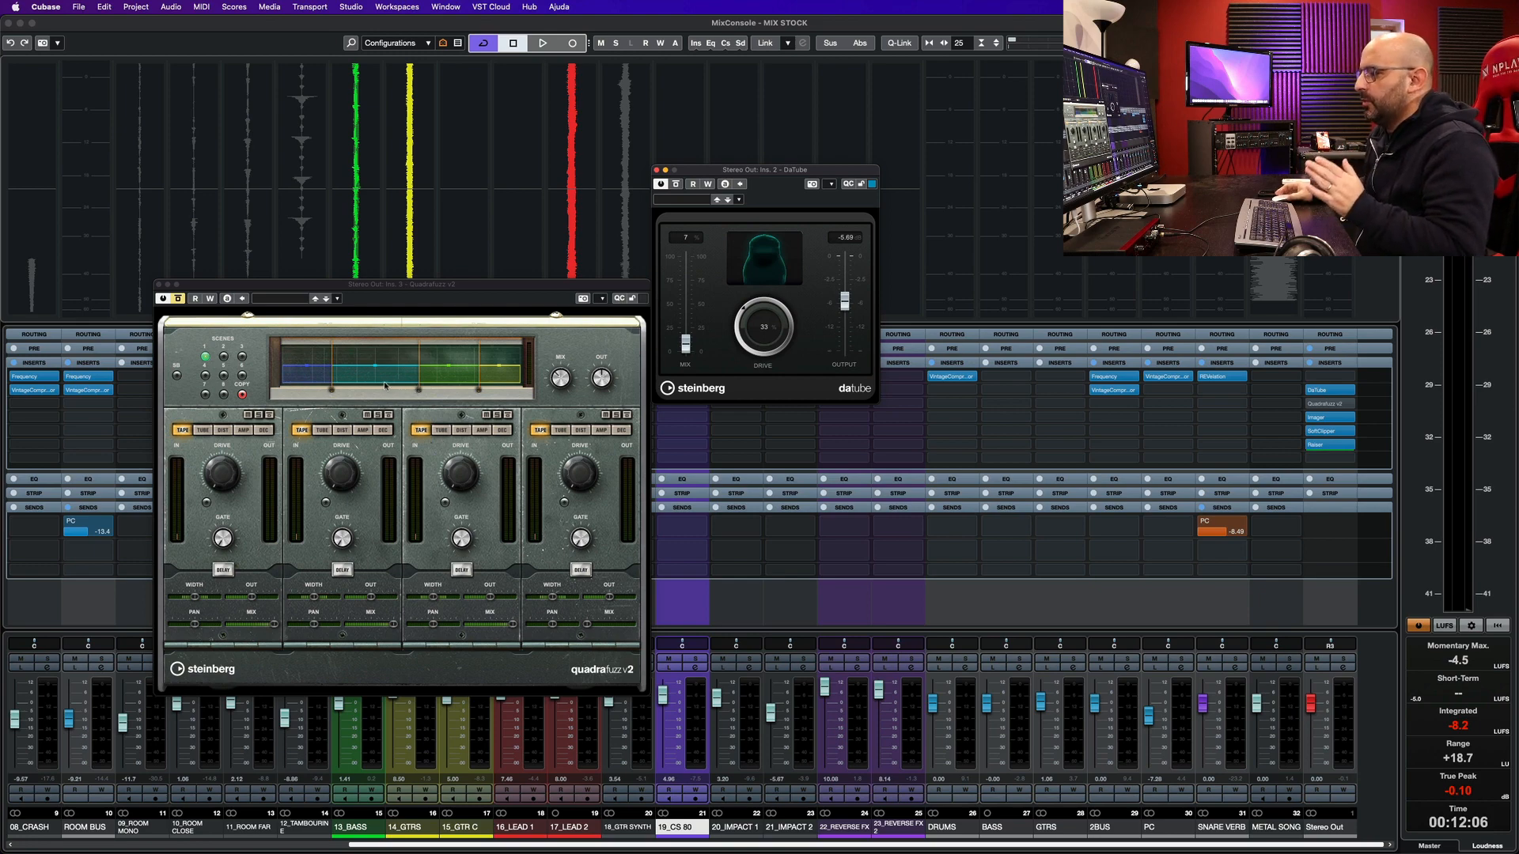
- Compare the full mix with the Stereo Out Quadrafuzz v2 active and bypassed, leaving it on
{"action": "left_click", "coordinate": [179, 299]}
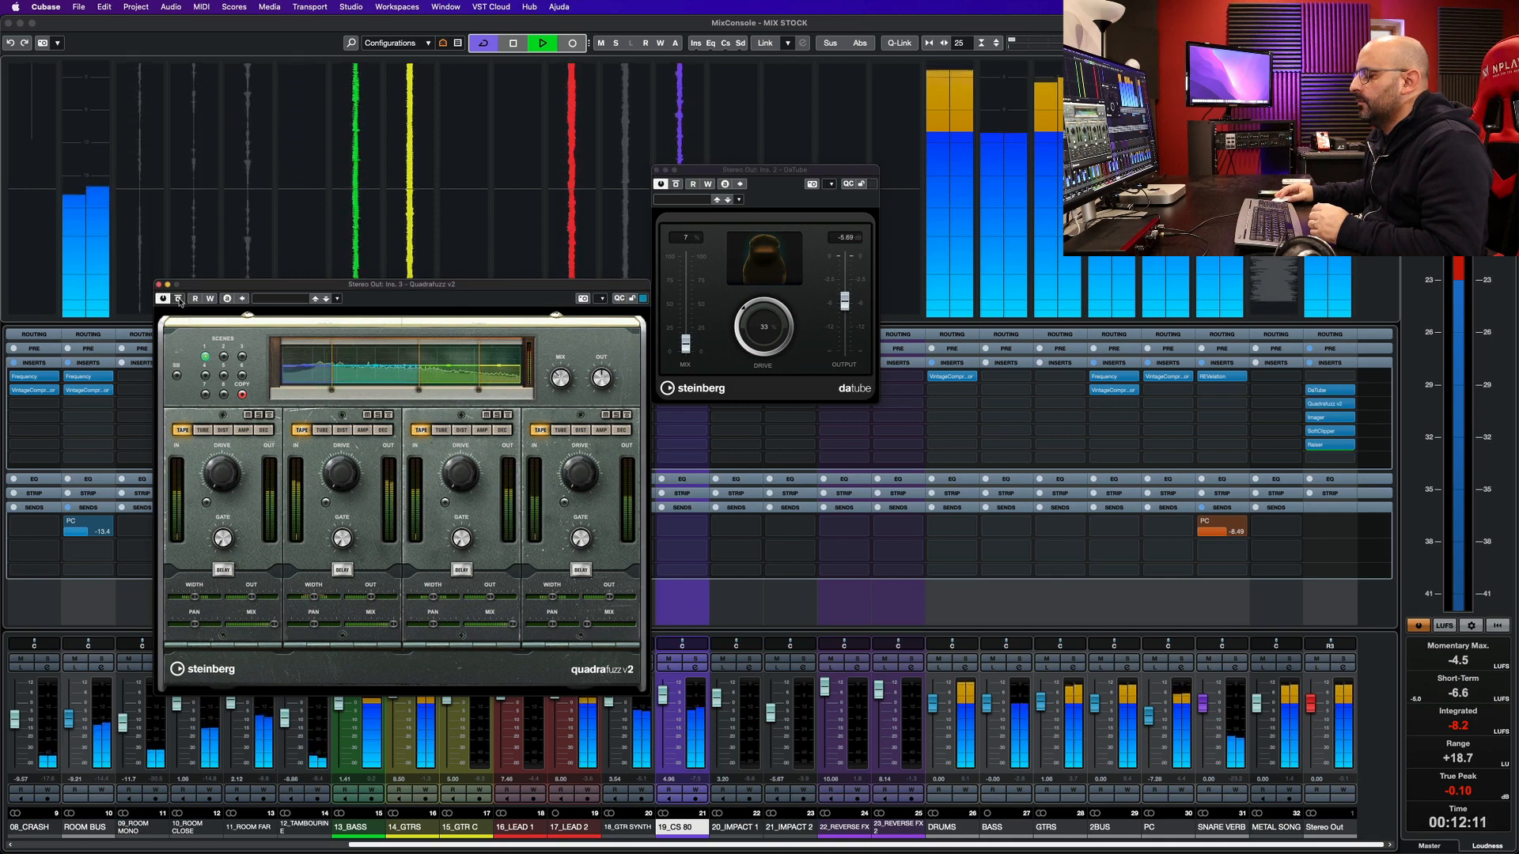
{"action": "left_click", "coordinate": [179, 299]}
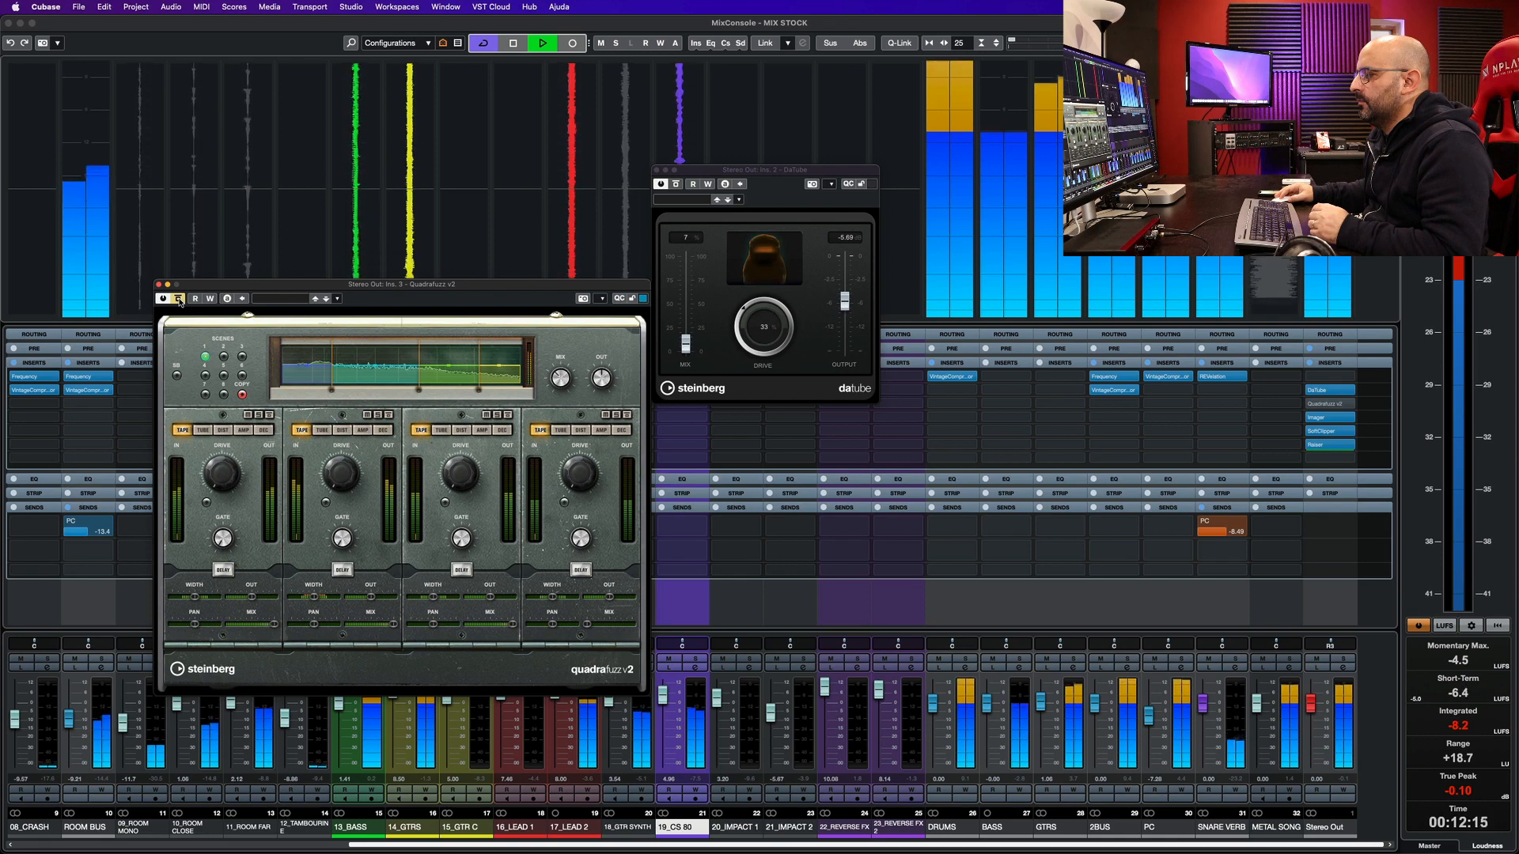
{"action": "left_click", "coordinate": [179, 299]}
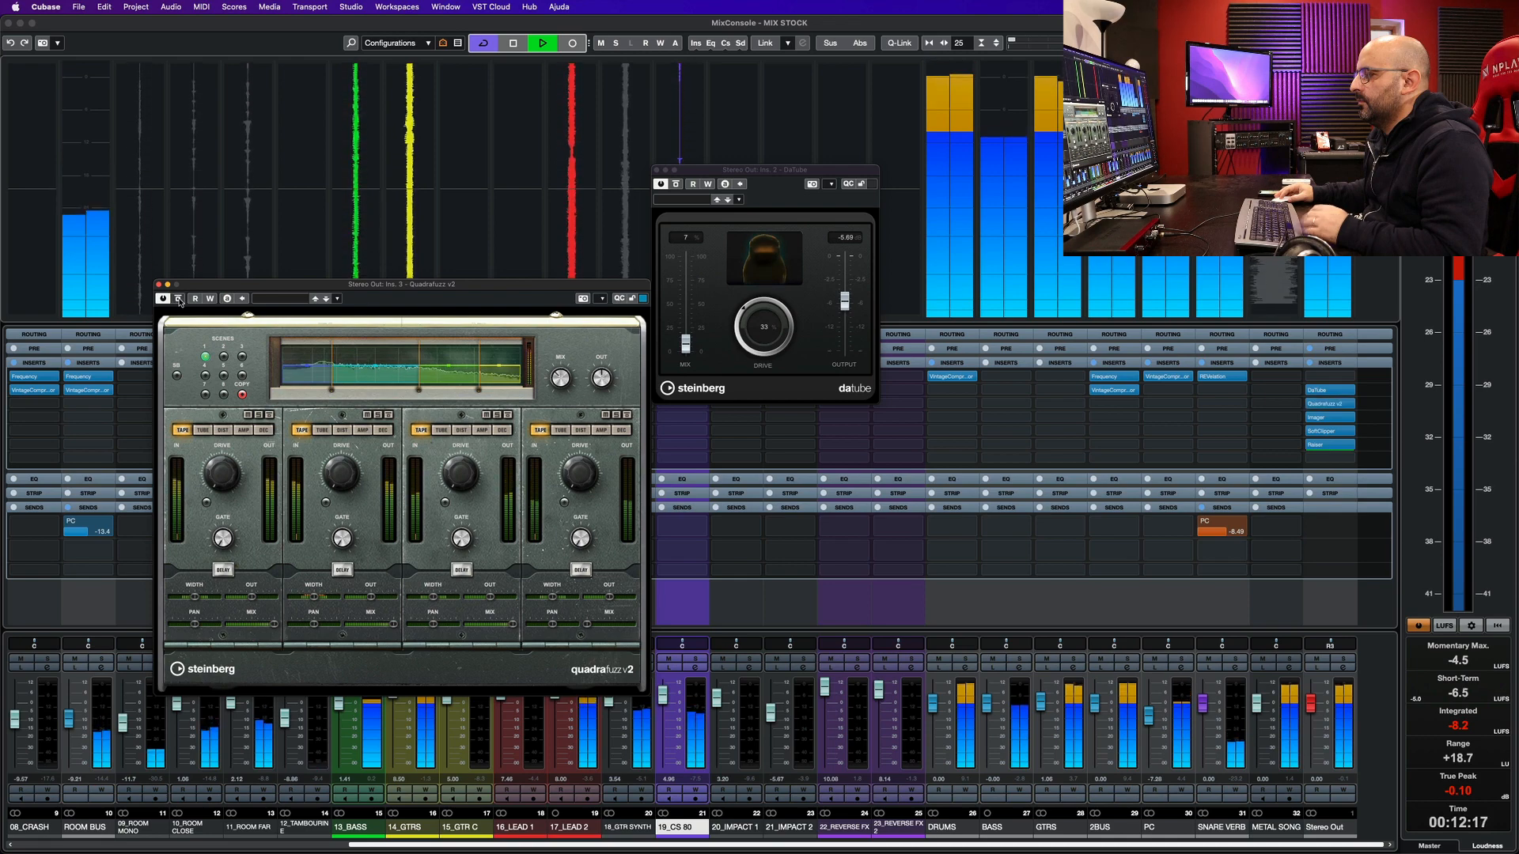
{"action": "key", "text": "space"}
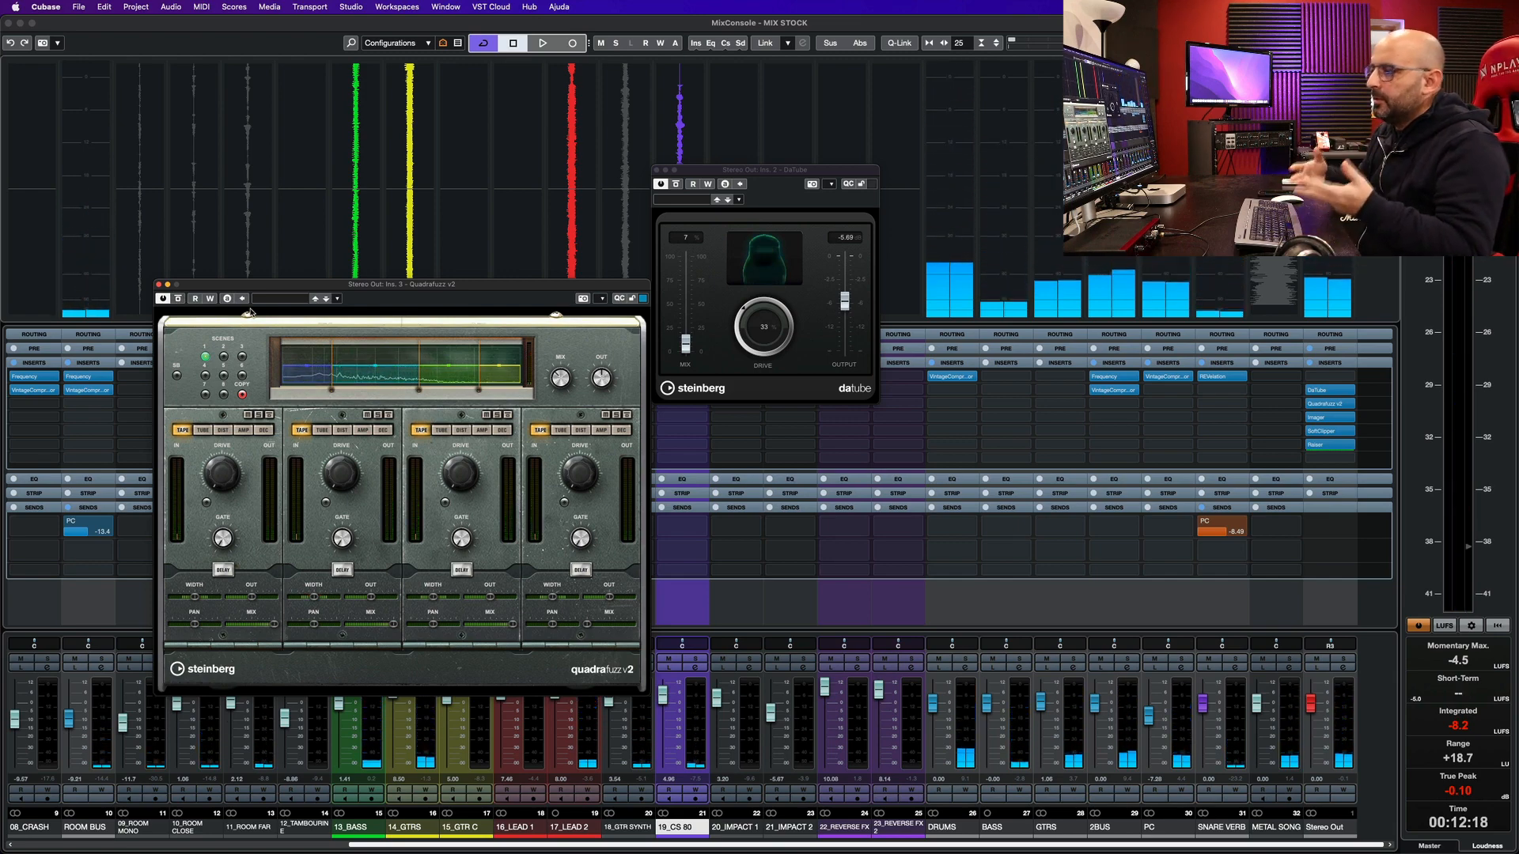
- Open the Imager insert on Stereo Out and compare the full mix with it bypassed and active, leaving it on
{"action": "left_click", "coordinate": [1328, 418]}
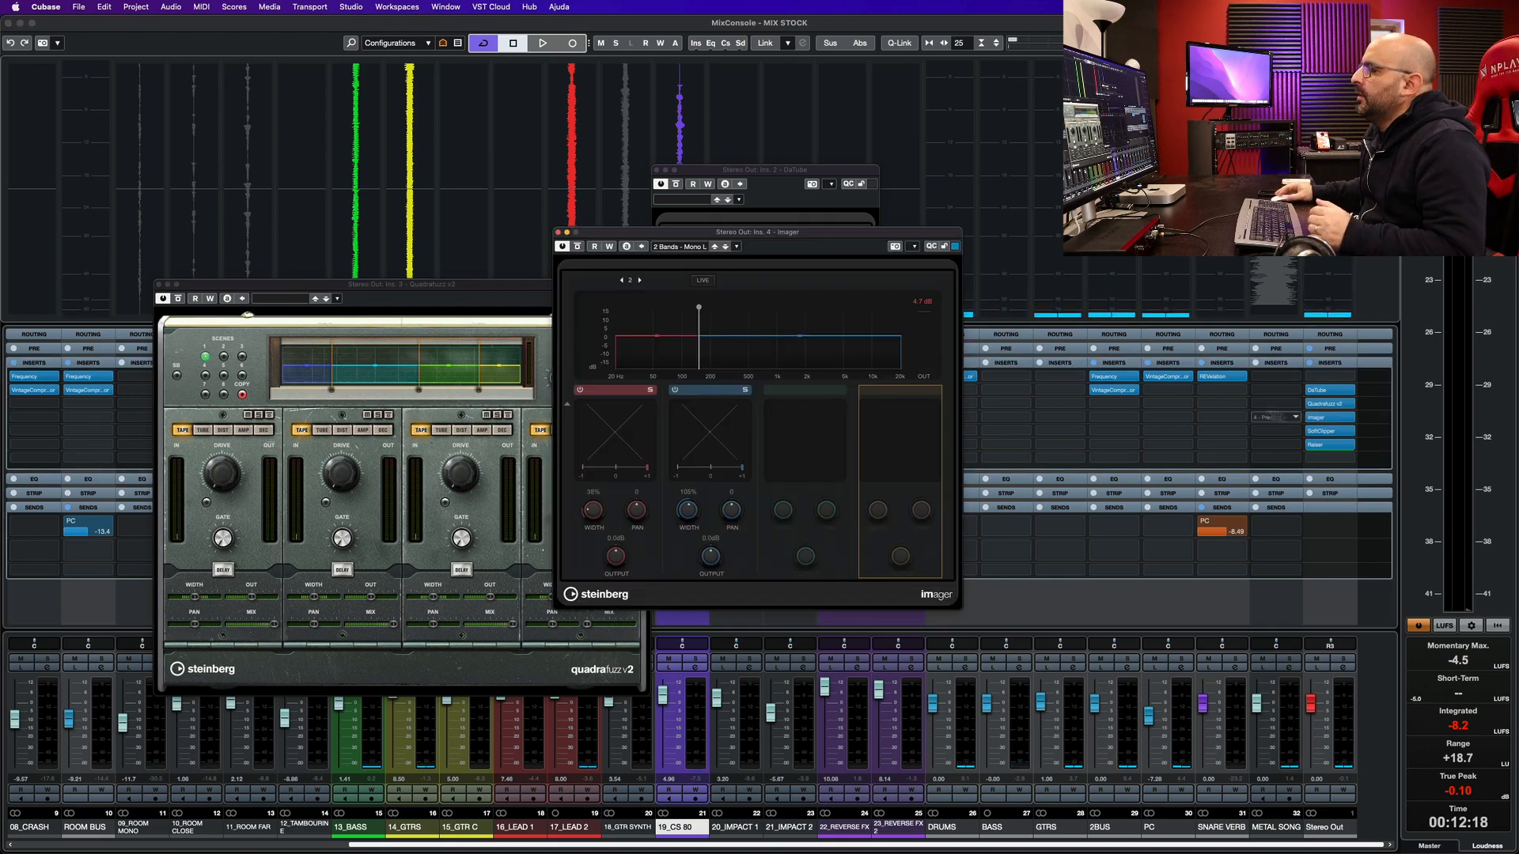
{"action": "key", "text": "F3"}
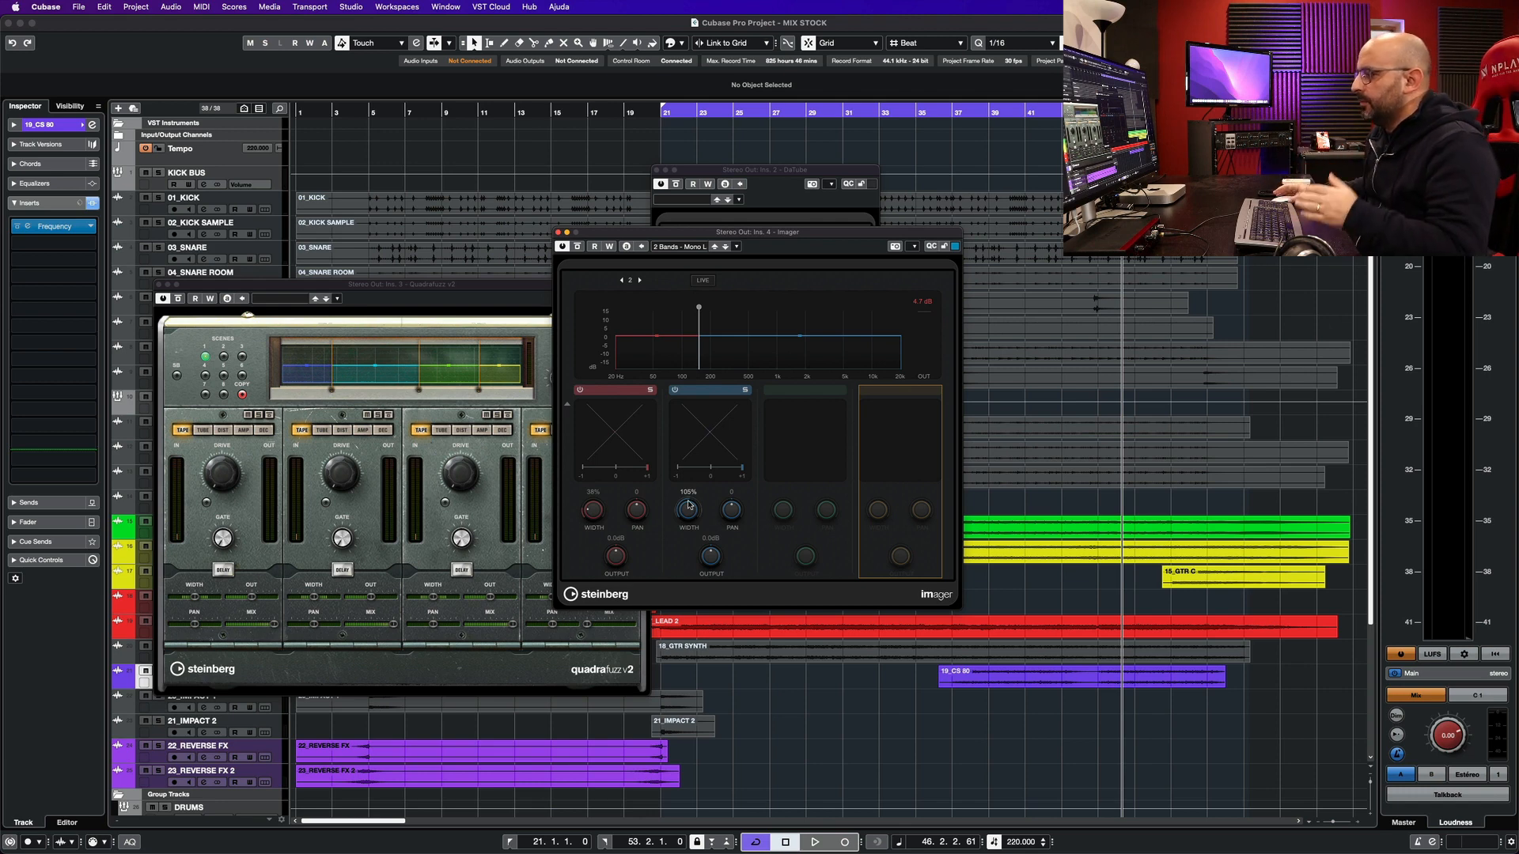
{"action": "key", "text": "space"}
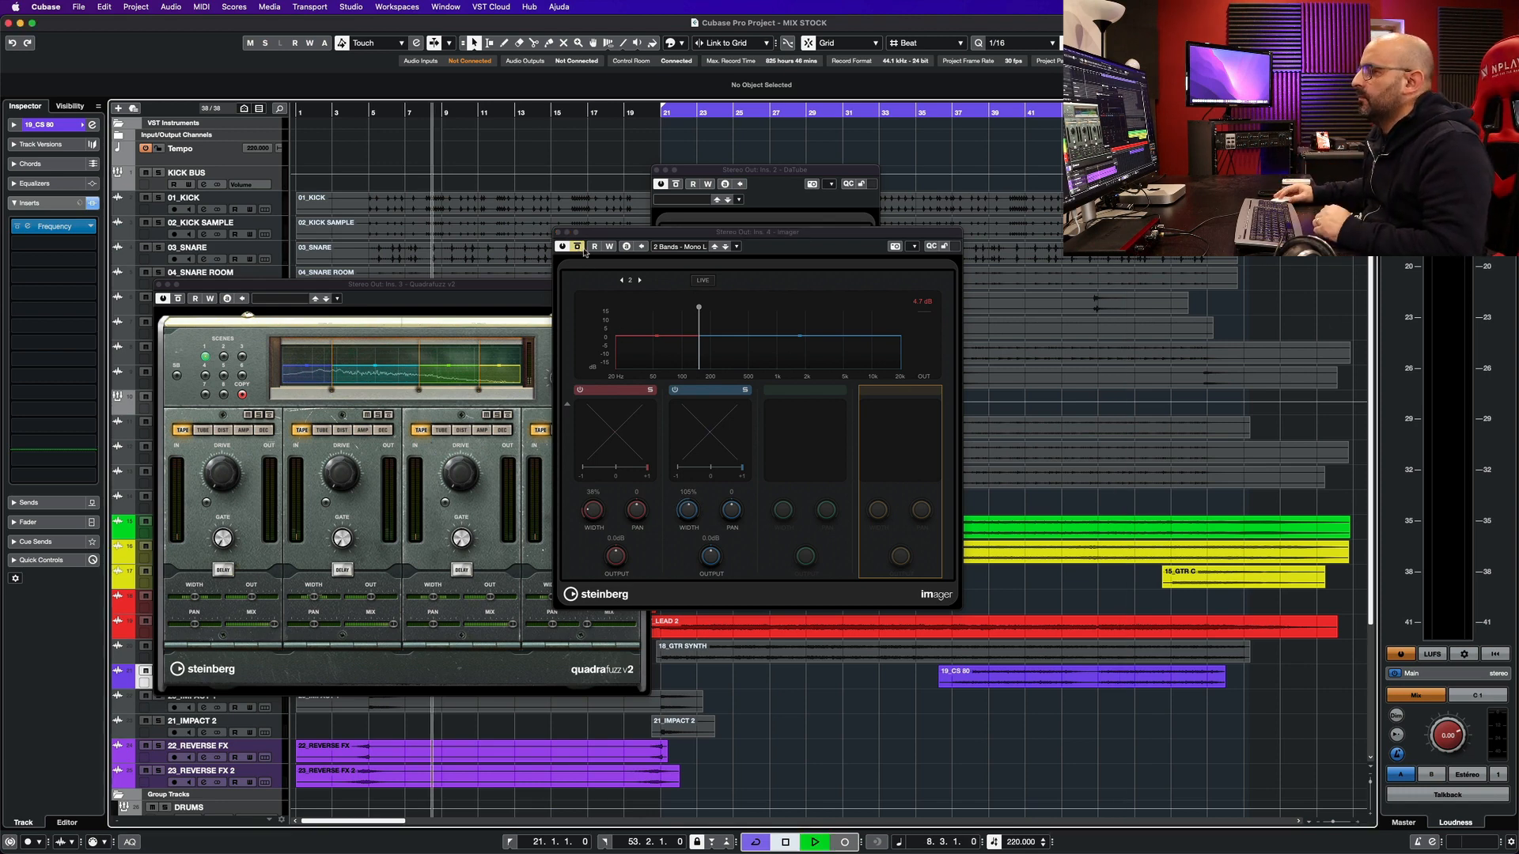
{"action": "left_click", "coordinate": [578, 248]}
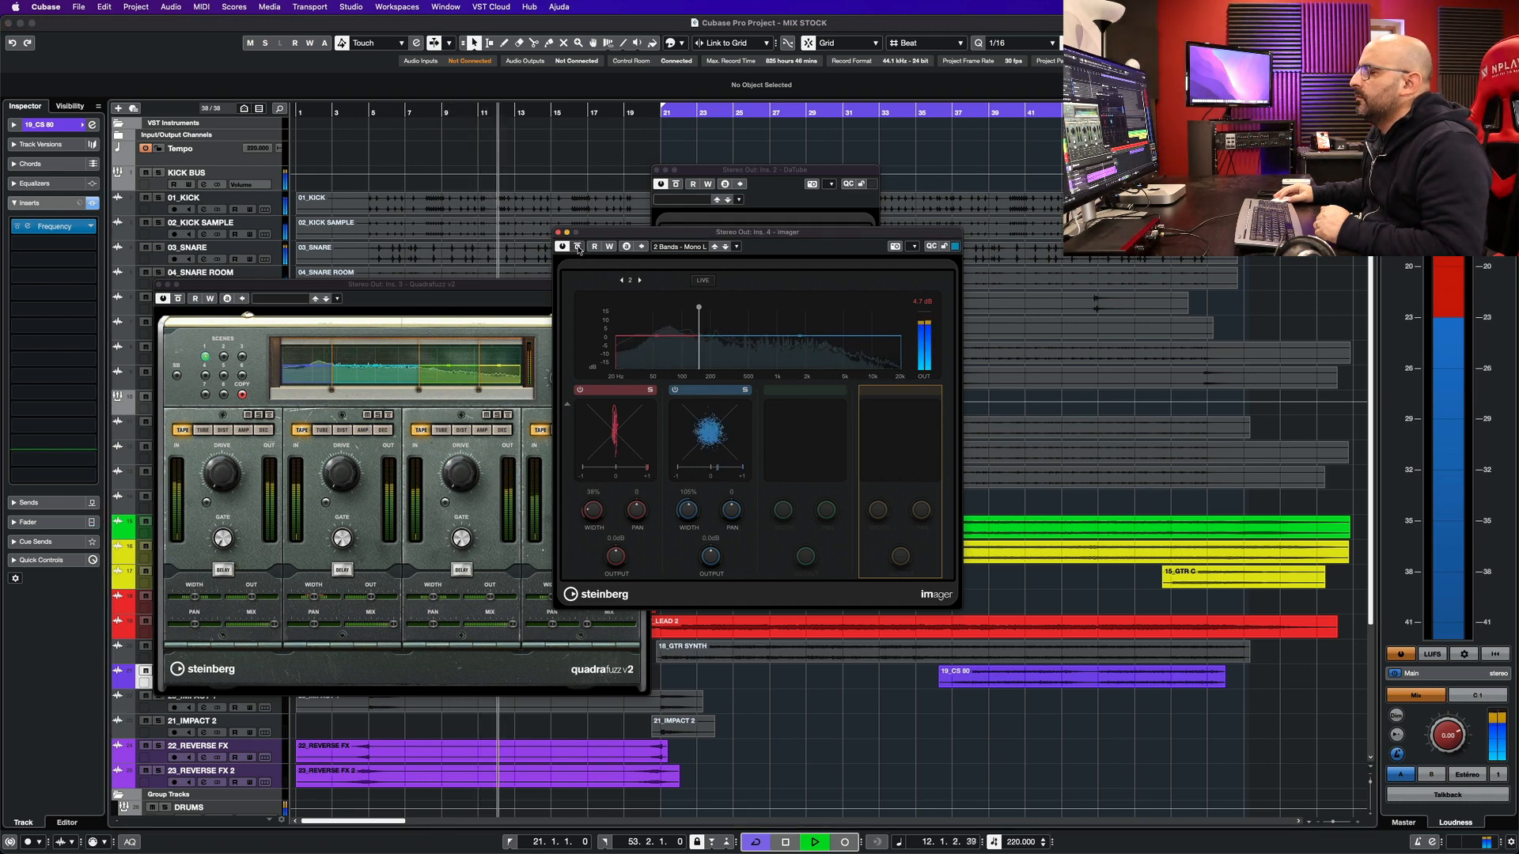
{"action": "left_click", "coordinate": [579, 248]}
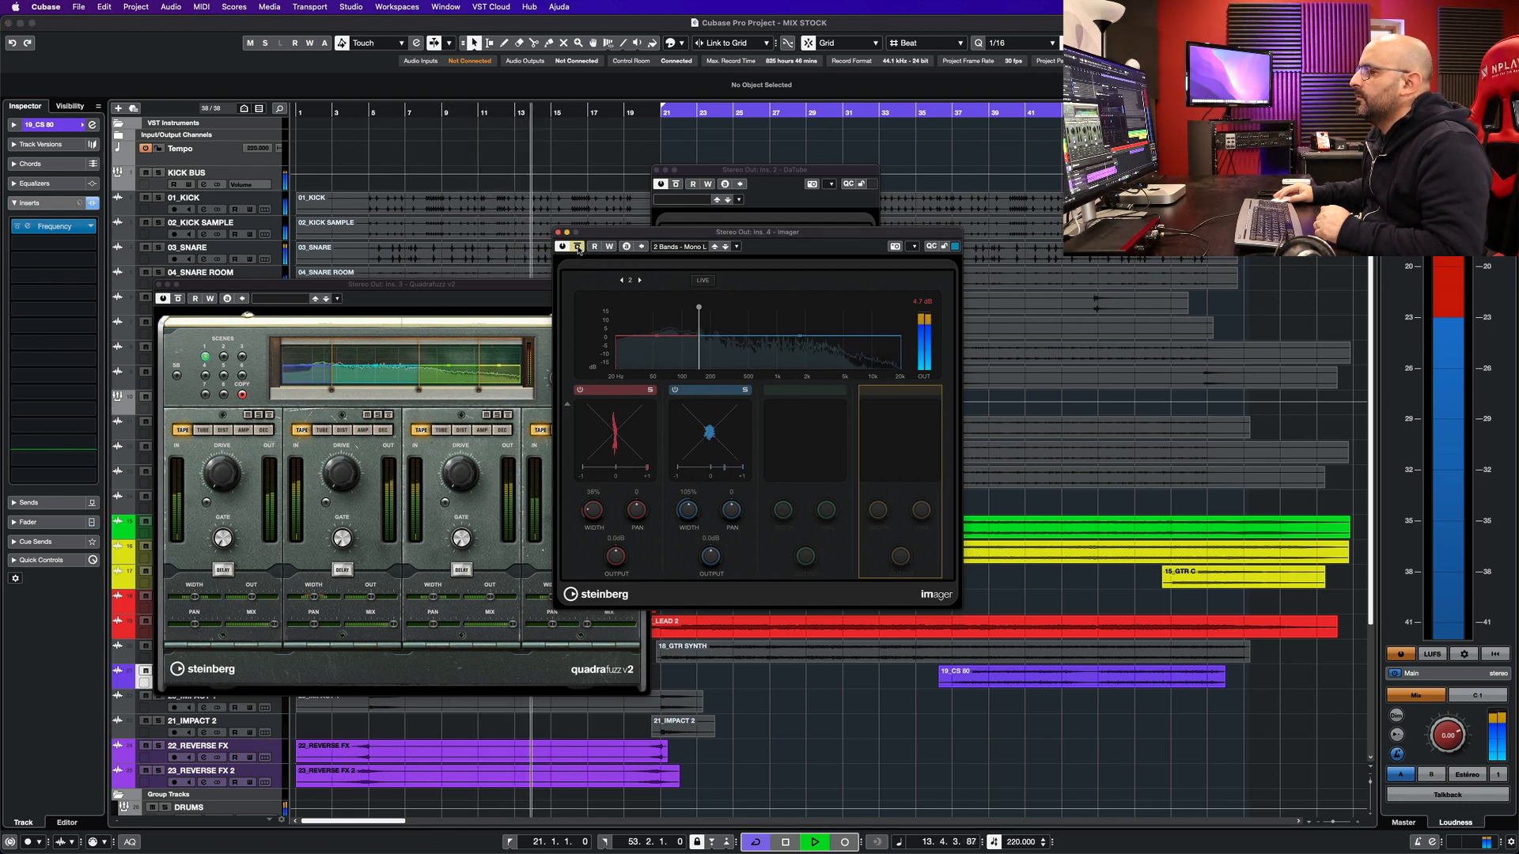
{"action": "left_click", "coordinate": [578, 247]}
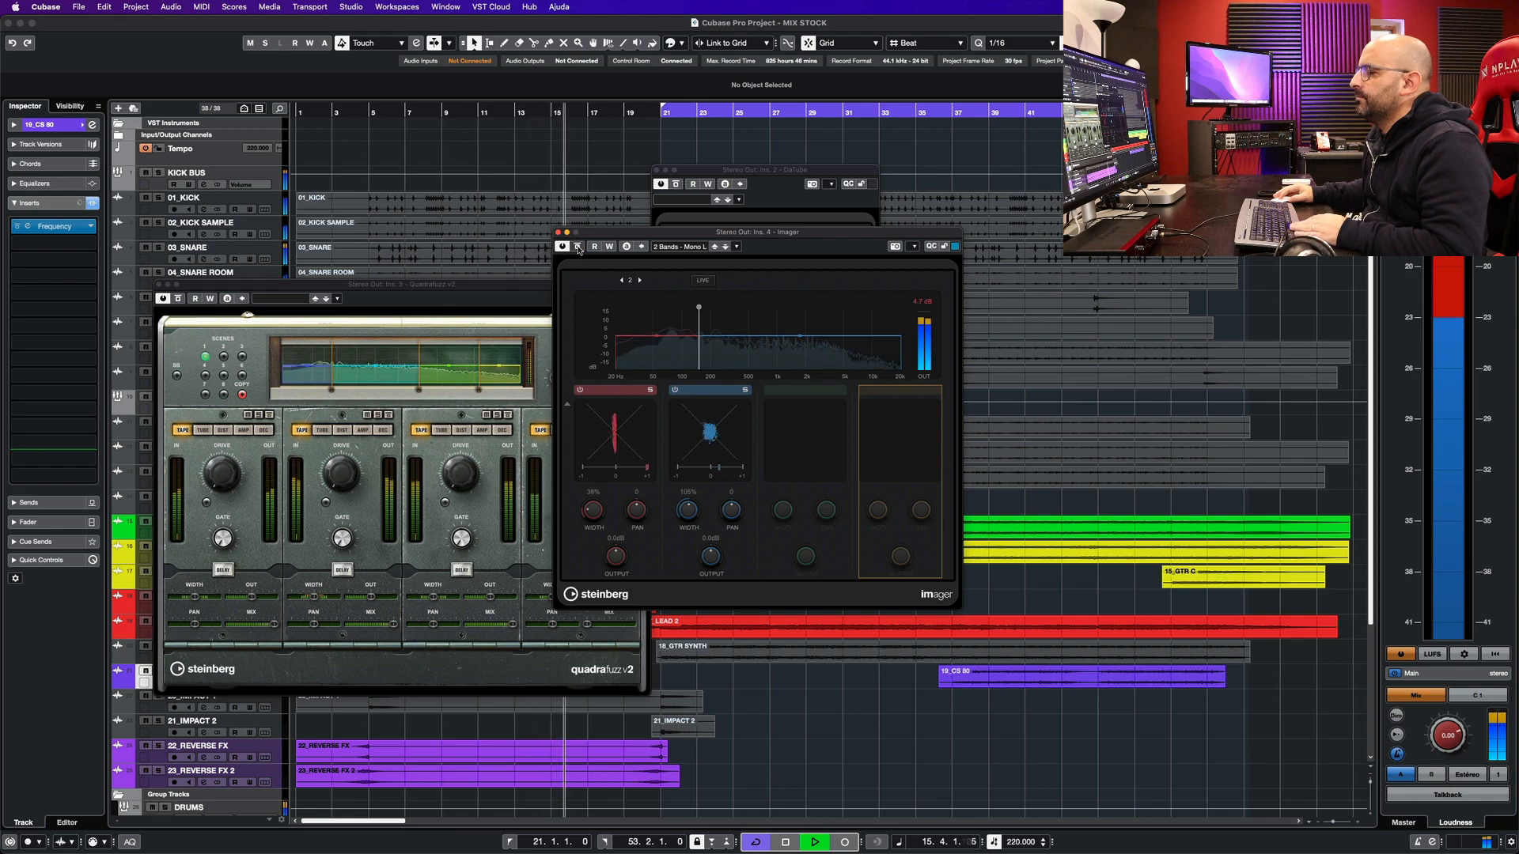
{"action": "key", "text": "space"}
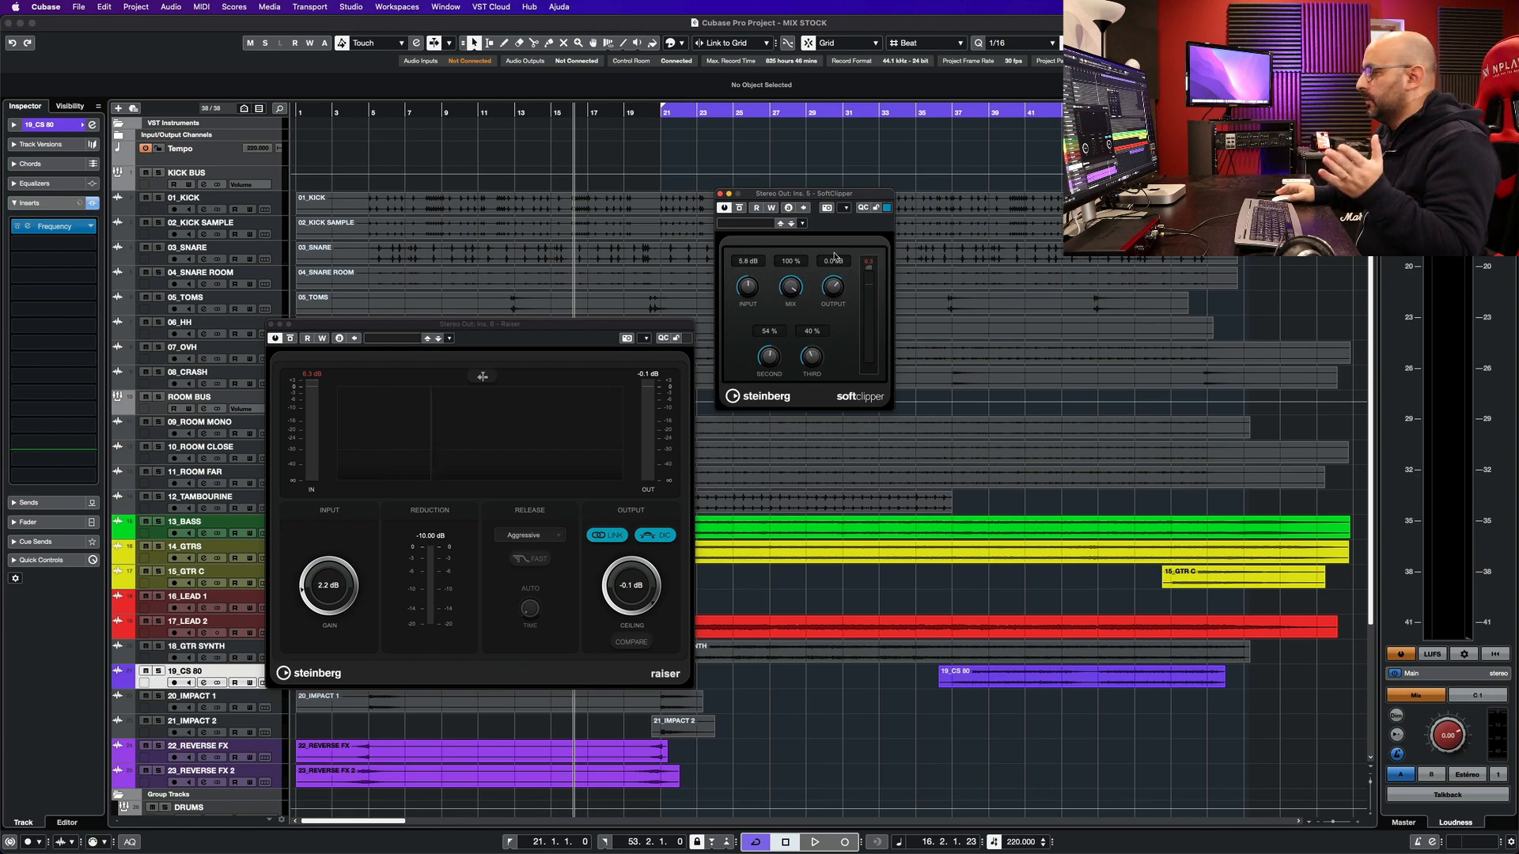
- Reset the loudness meter and measure the full mix's loudness with the Stereo Out SoftClipper and Raiser active
{"action": "left_click", "coordinate": [1448, 158]}
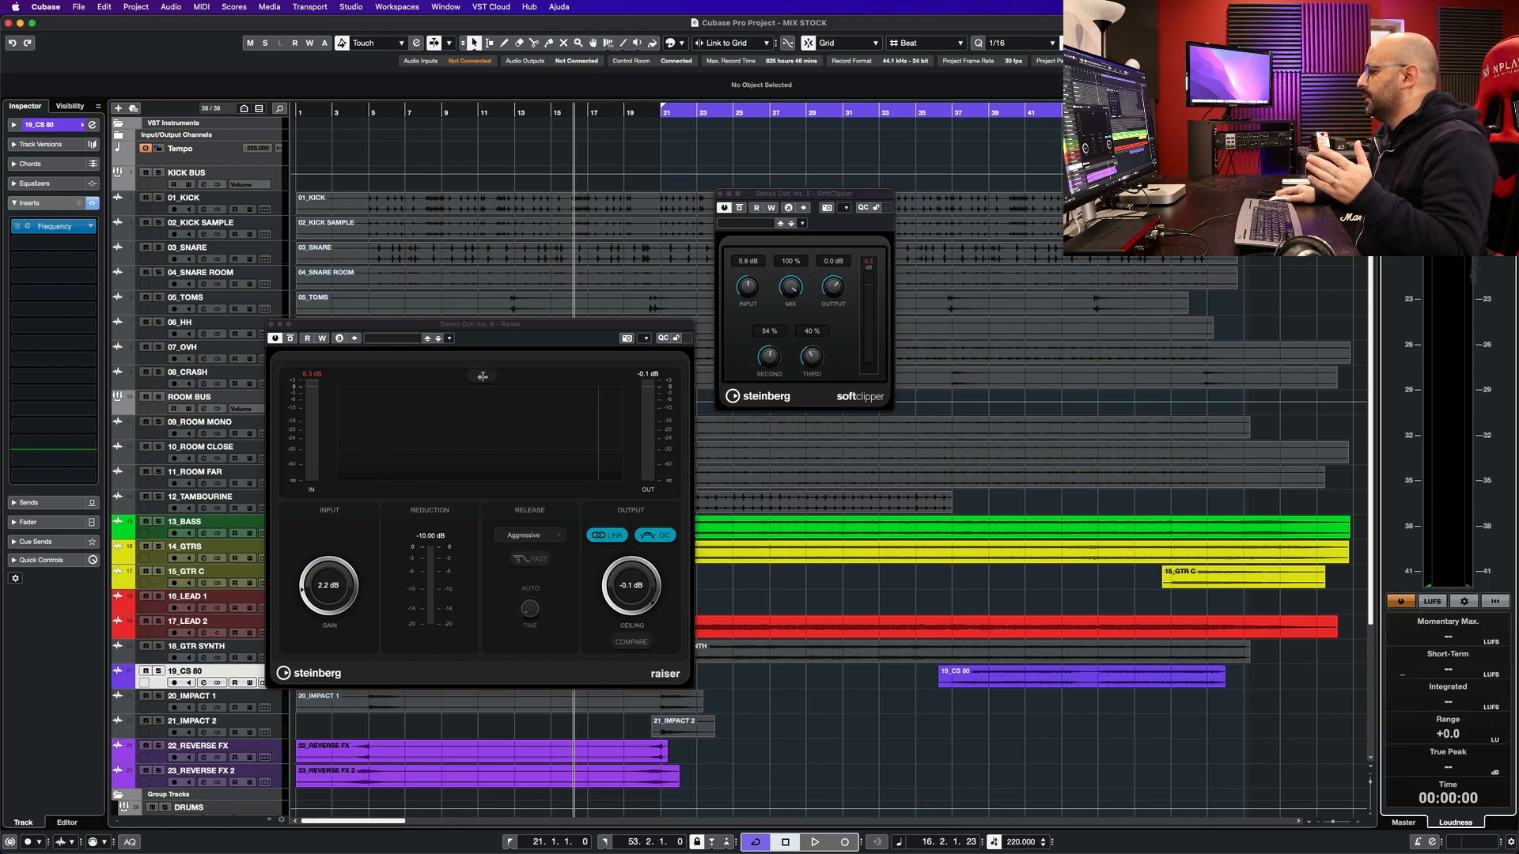
{"action": "key", "text": "space"}
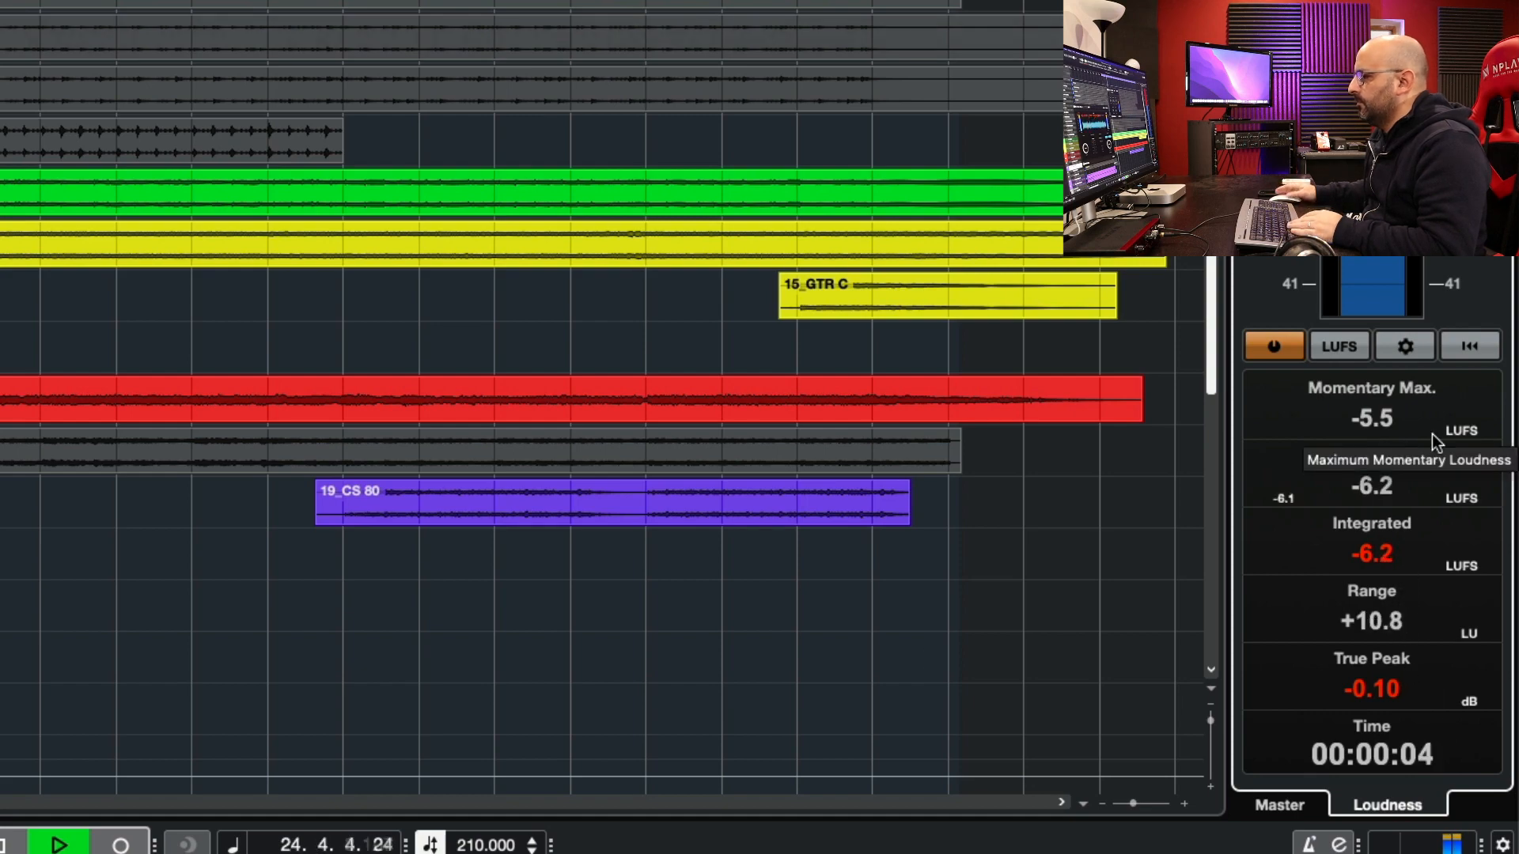
{"action": "key", "text": "space"}
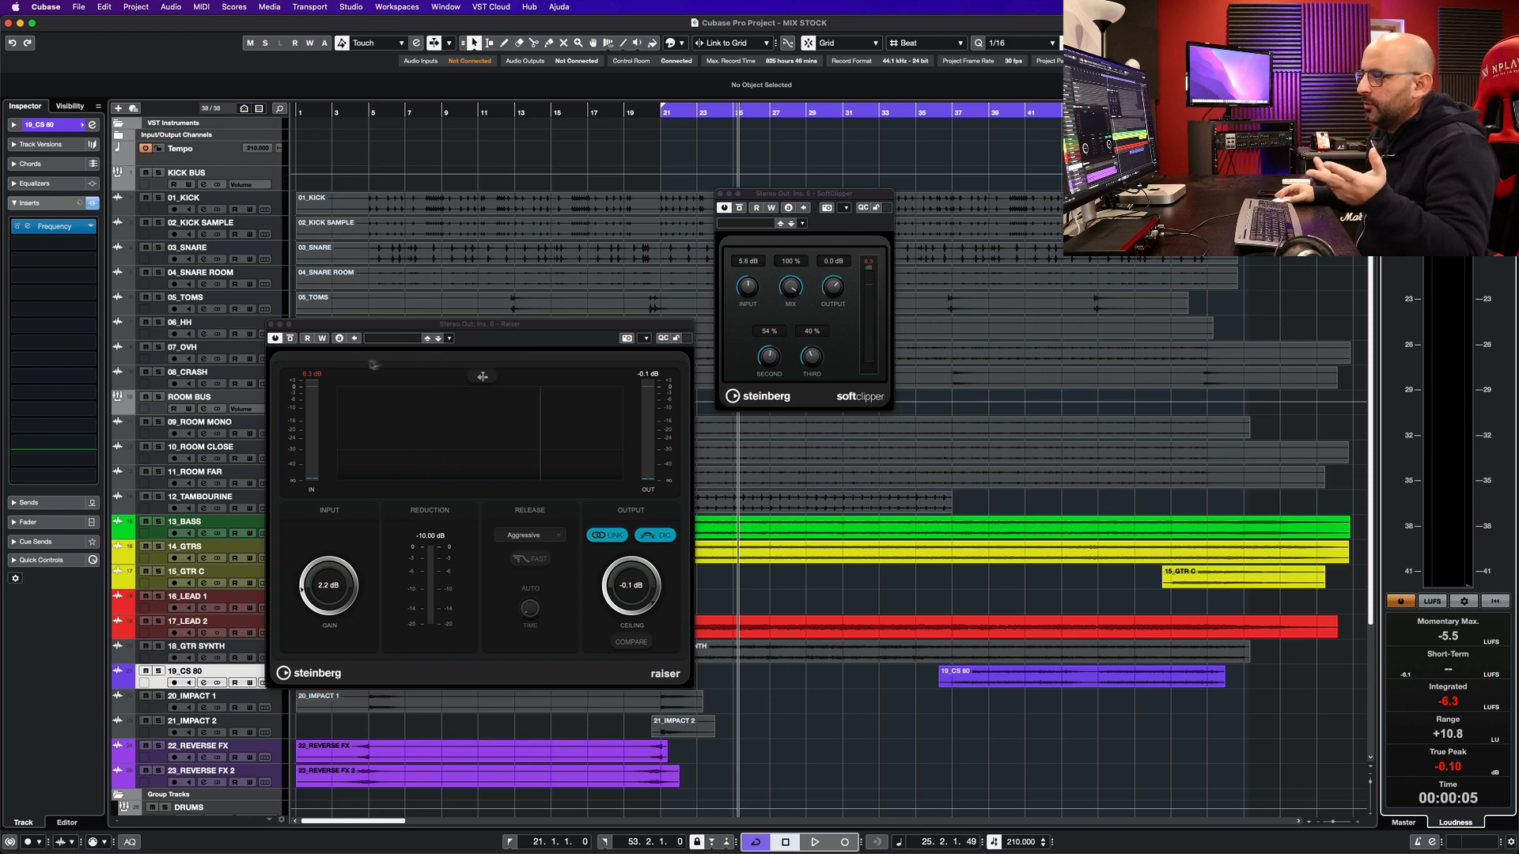
- Reset the Raiser input peak and the loudness meter, and compare the full mix with the SoftClipper bypassed and active
{"action": "left_click", "coordinate": [309, 377]}
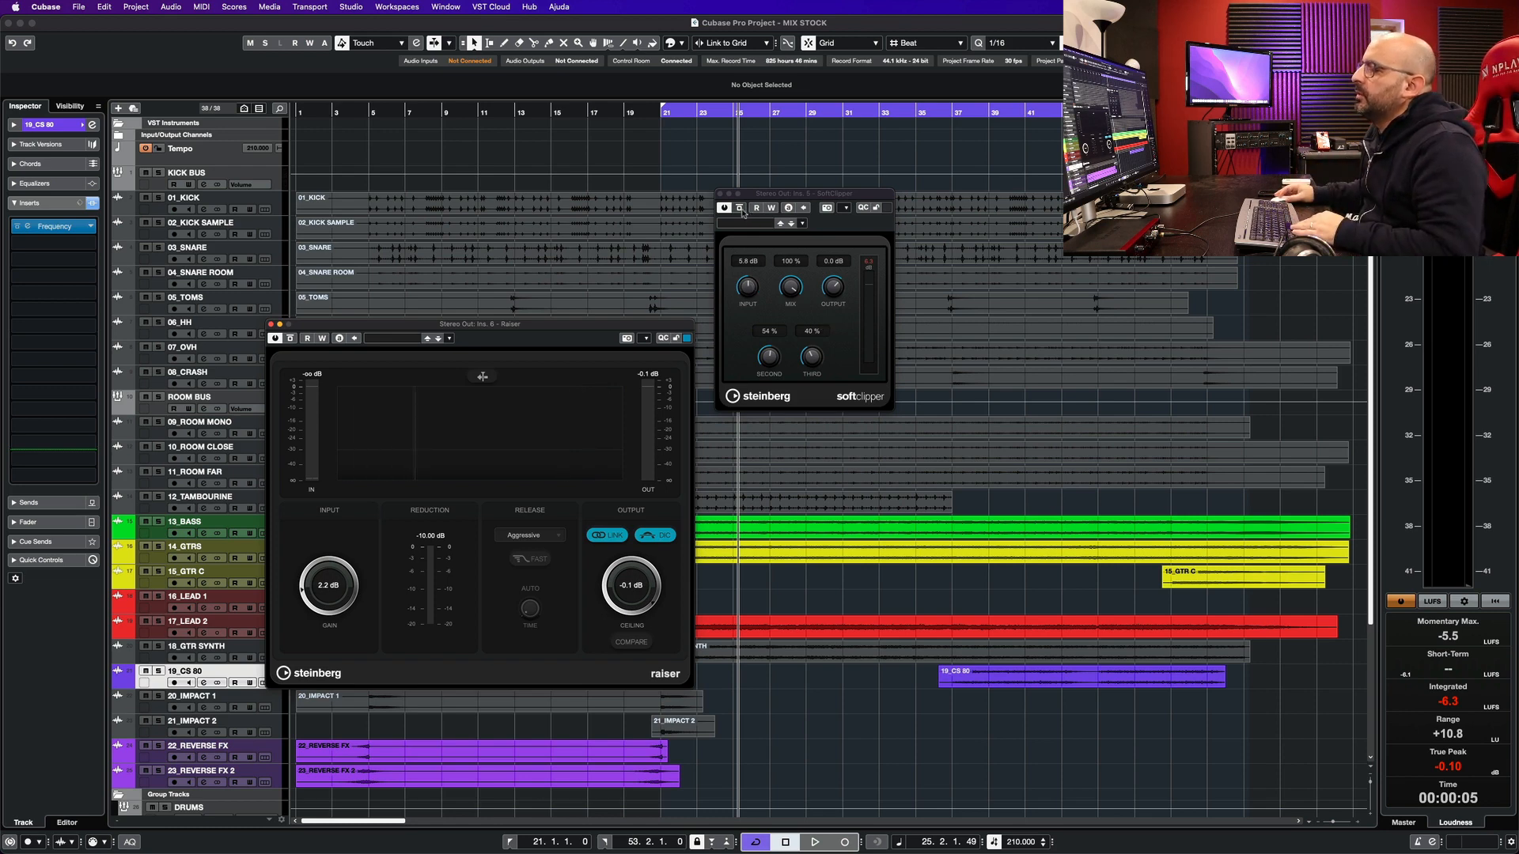
{"action": "key", "text": "space"}
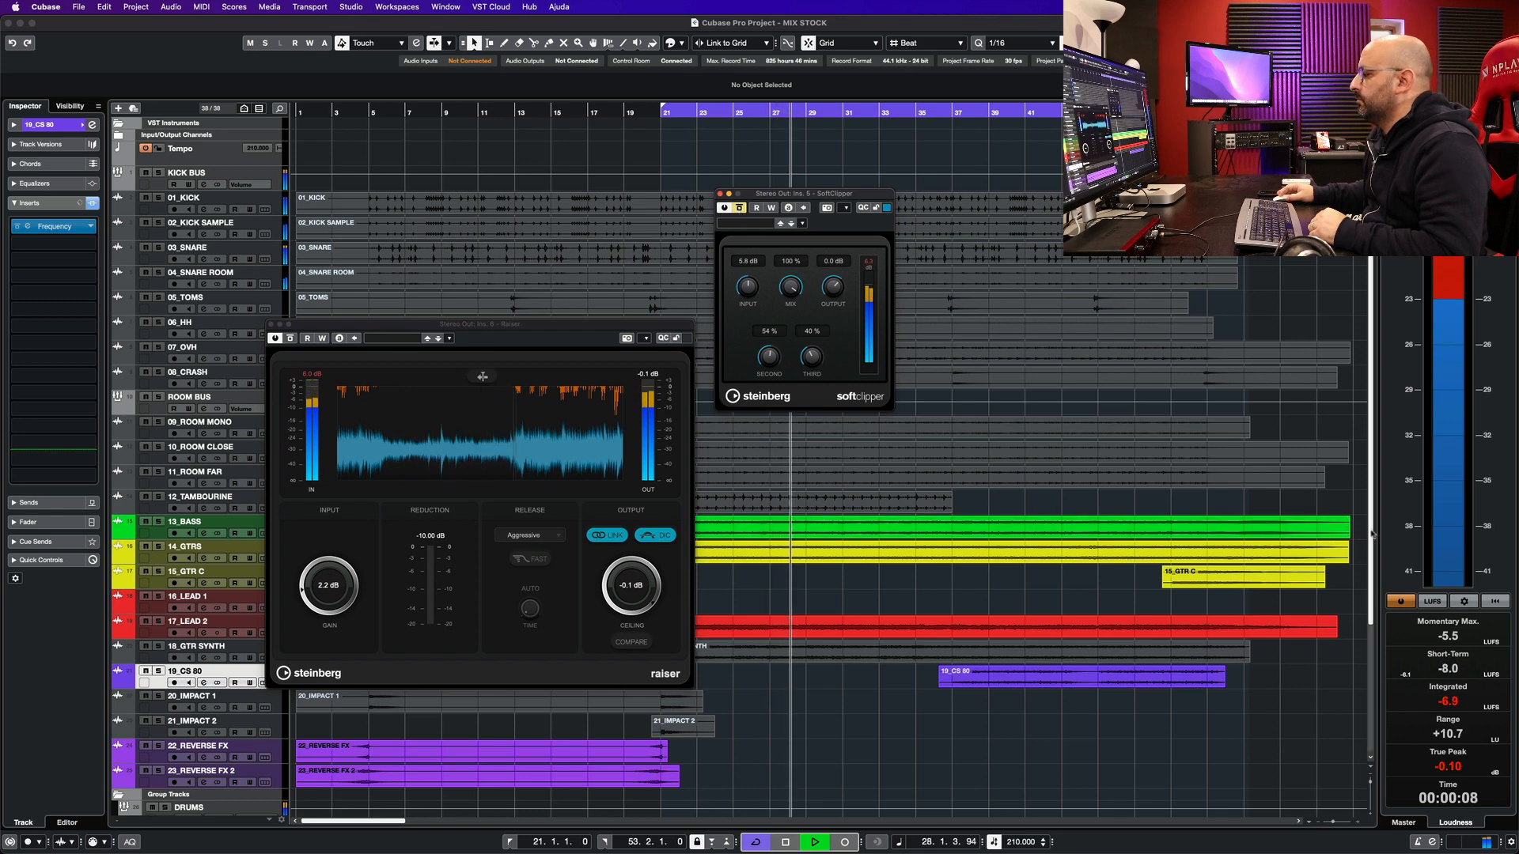
{"action": "left_click", "coordinate": [1493, 599]}
{"action": "left_click", "coordinate": [740, 208]}
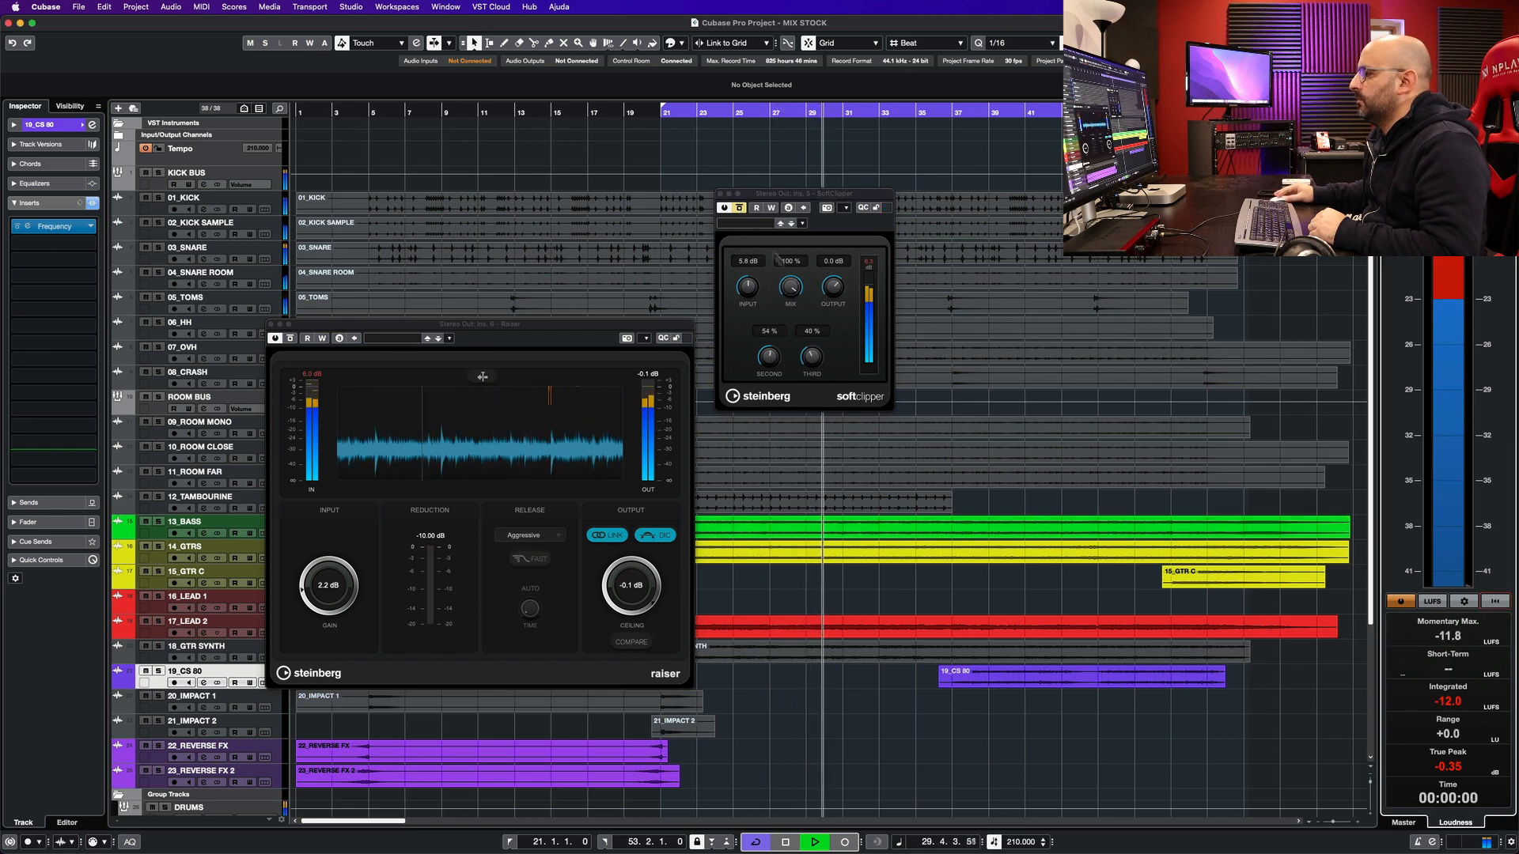
{"action": "left_click", "coordinate": [740, 208]}
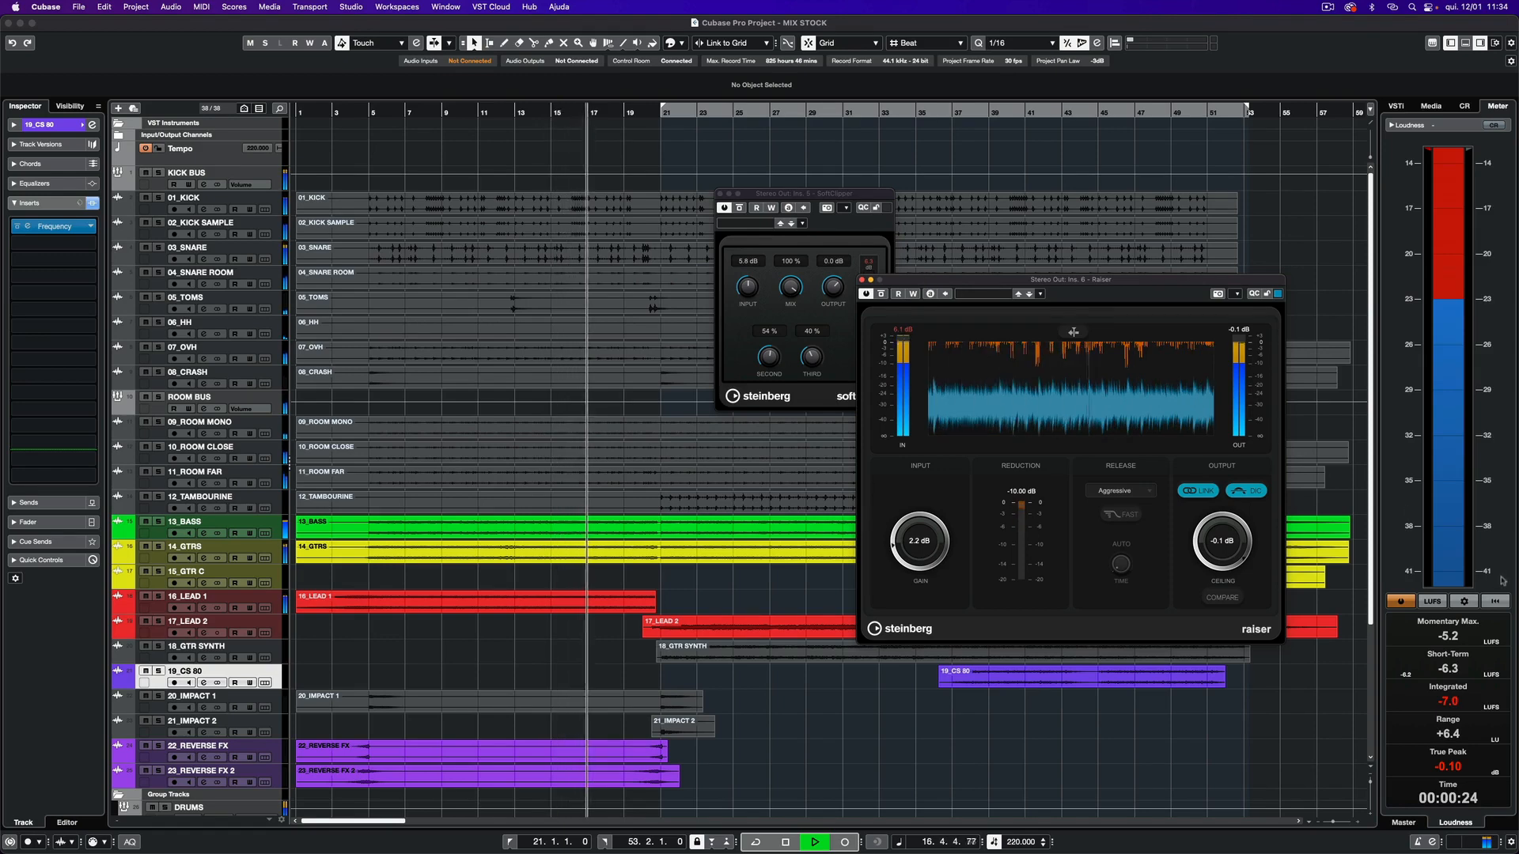
- Restart the loudness measurement while the full mix plays with SoftClipper and Raiser both on
{"action": "left_click", "coordinate": [1495, 601]}
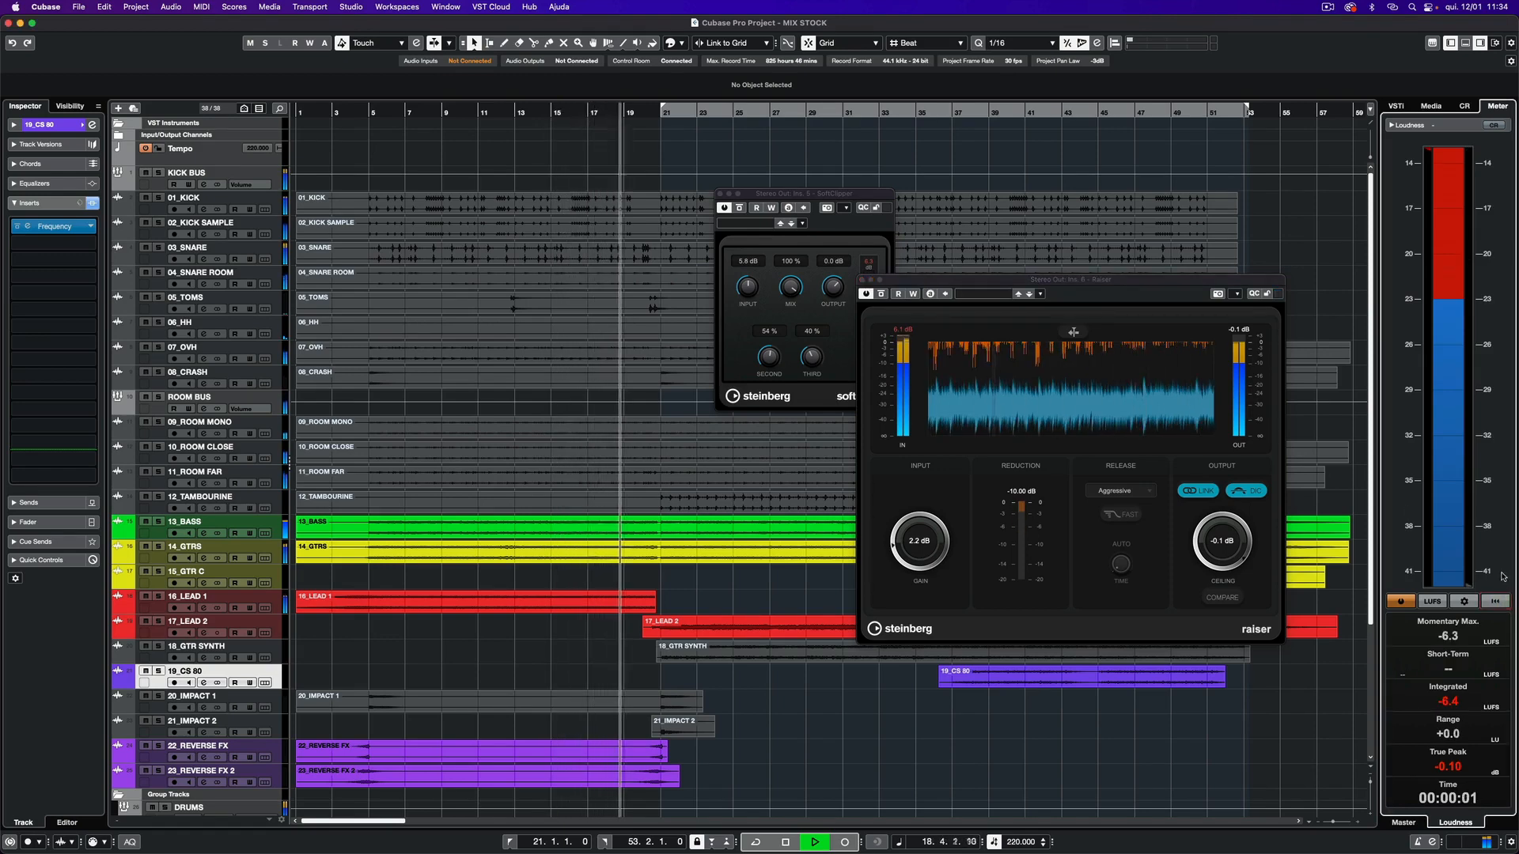